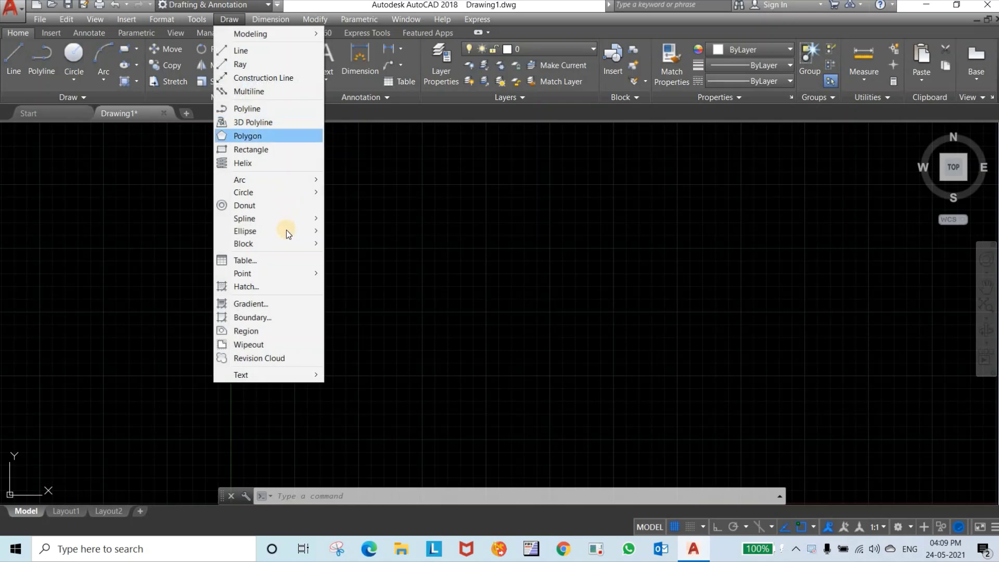
Draw a wavy polyline of five connected semicircular arcs, alternating above and below one horizontal line, in the empty drawing
{"action": "mouse_move", "coordinate": [314, 220]}
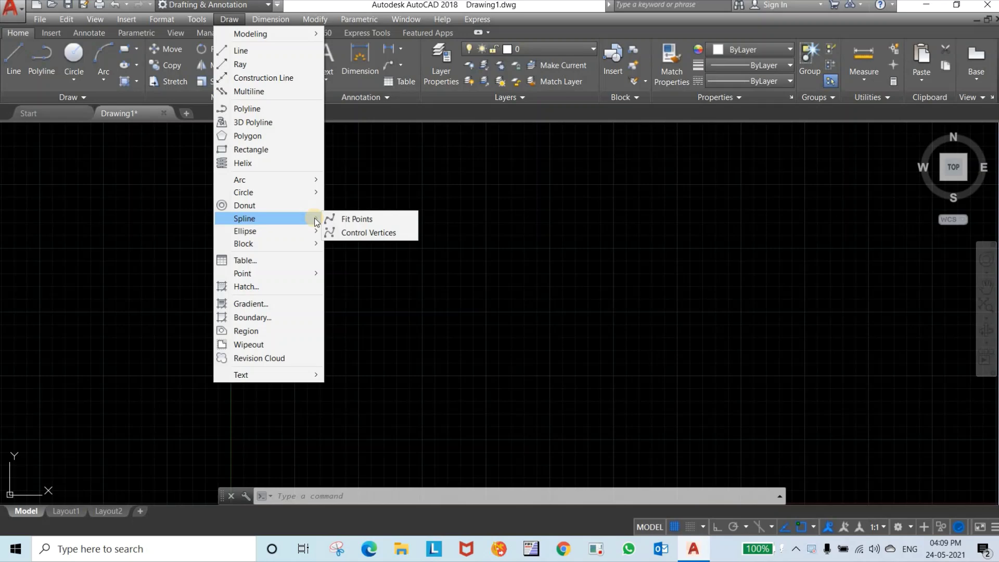
{"action": "left_click", "coordinate": [42, 57]}
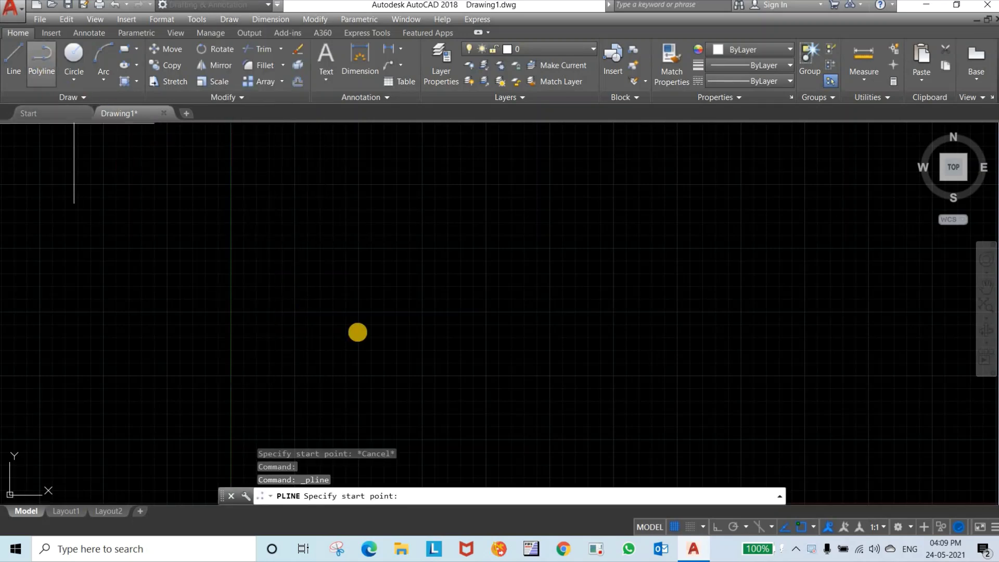
{"action": "left_click", "coordinate": [300, 323]}
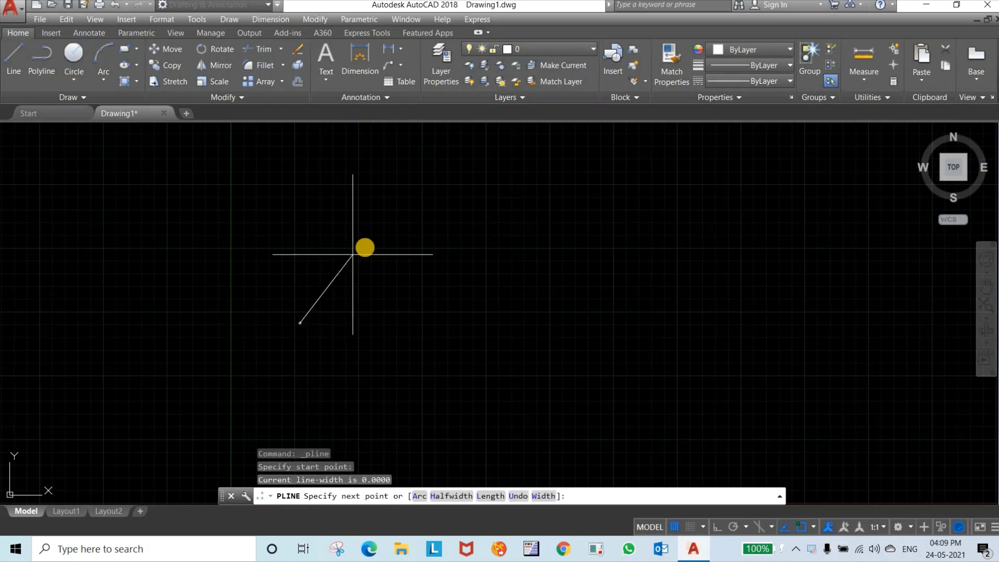
{"action": "type", "text": "a"}
{"action": "key", "text": "Return"}
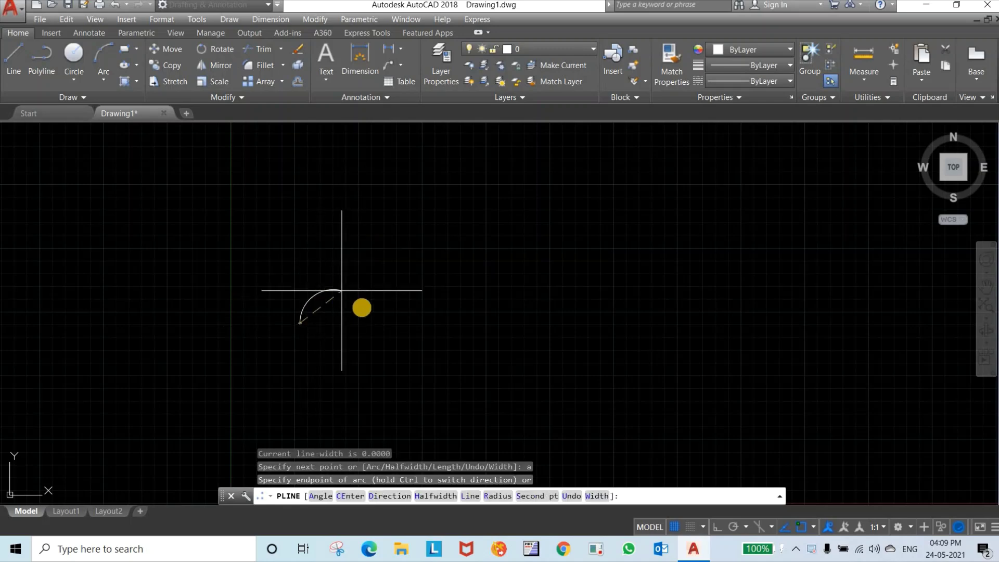
{"action": "left_click", "coordinate": [373, 322]}
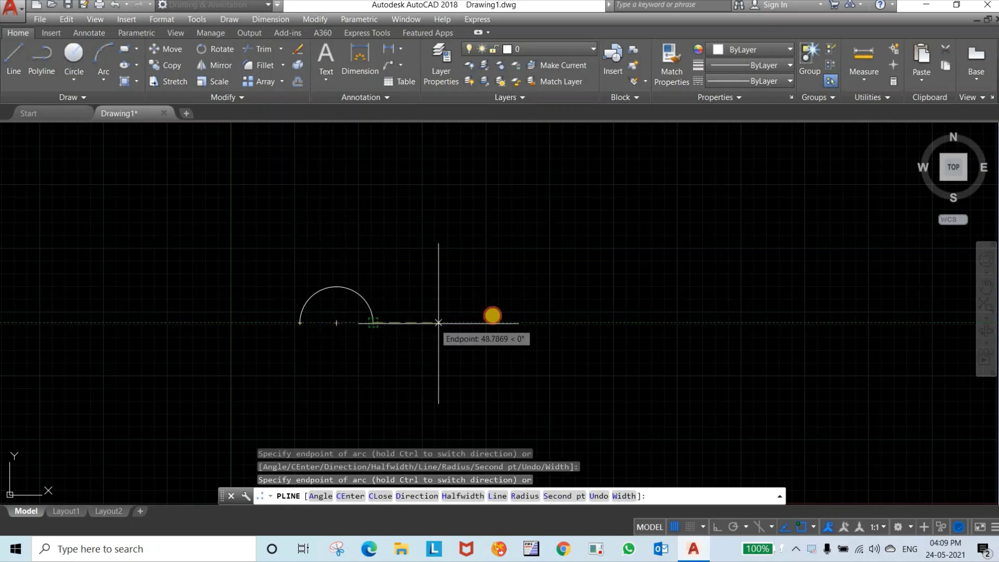
{"action": "left_click", "coordinate": [448, 322]}
{"action": "left_click", "coordinate": [517, 323]}
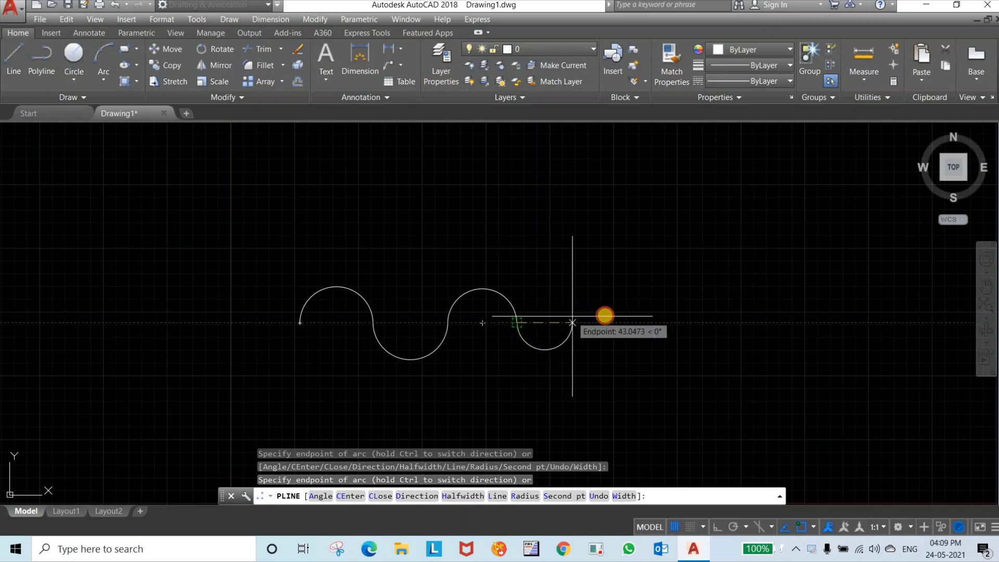
{"action": "left_click", "coordinate": [575, 323]}
{"action": "left_click", "coordinate": [651, 323]}
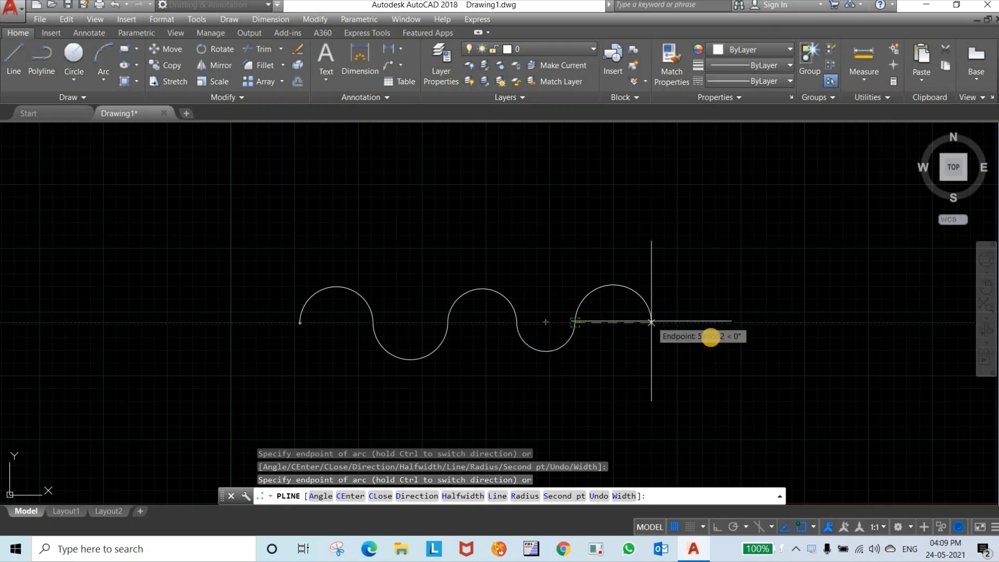
{"action": "key", "text": "Return"}
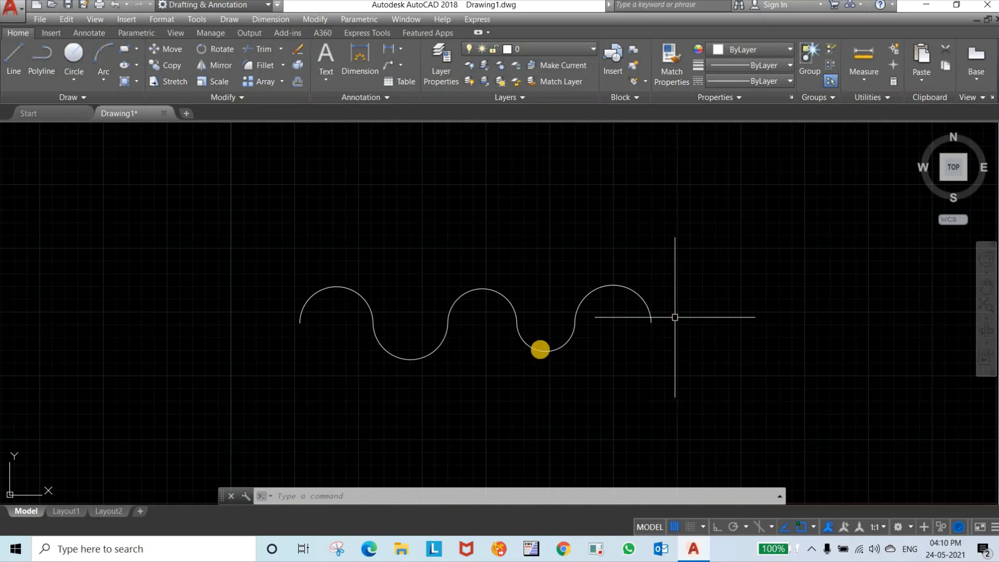
Delete the wavy arc polyline from the drawing
{"action": "mouse_move", "coordinate": [534, 347]}
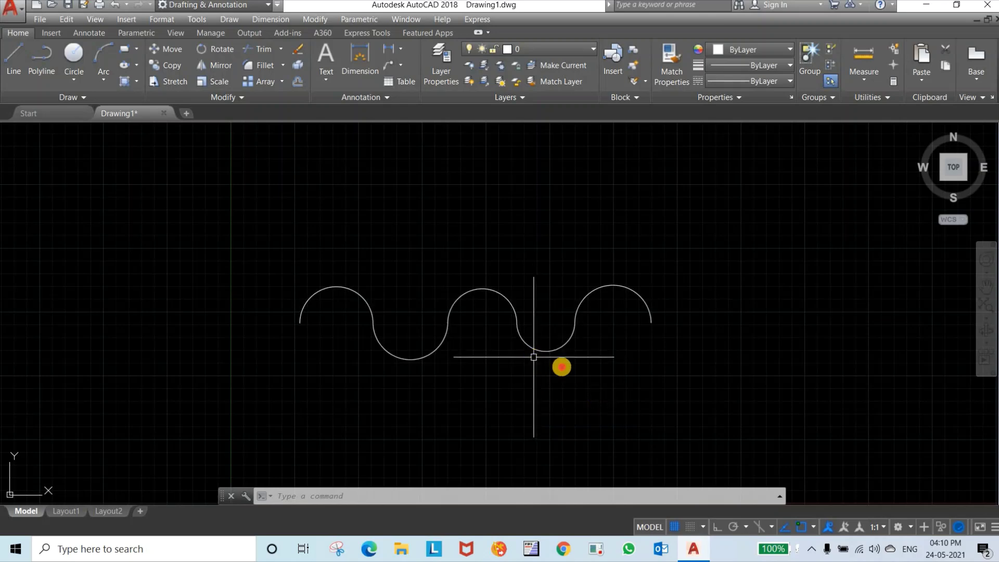
{"action": "left_click", "coordinate": [602, 392]}
{"action": "left_click", "coordinate": [364, 251]}
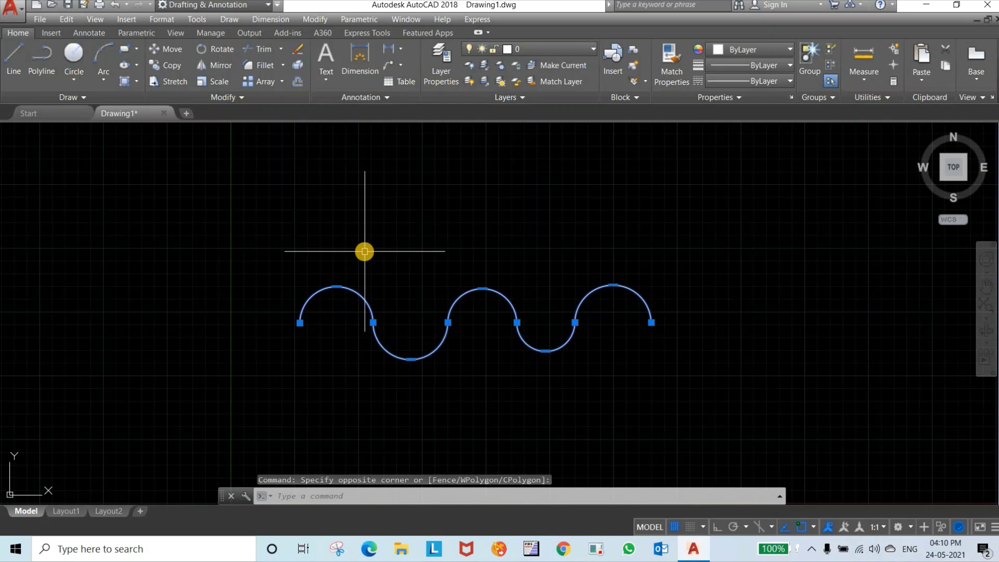
{"action": "key", "text": "Delete"}
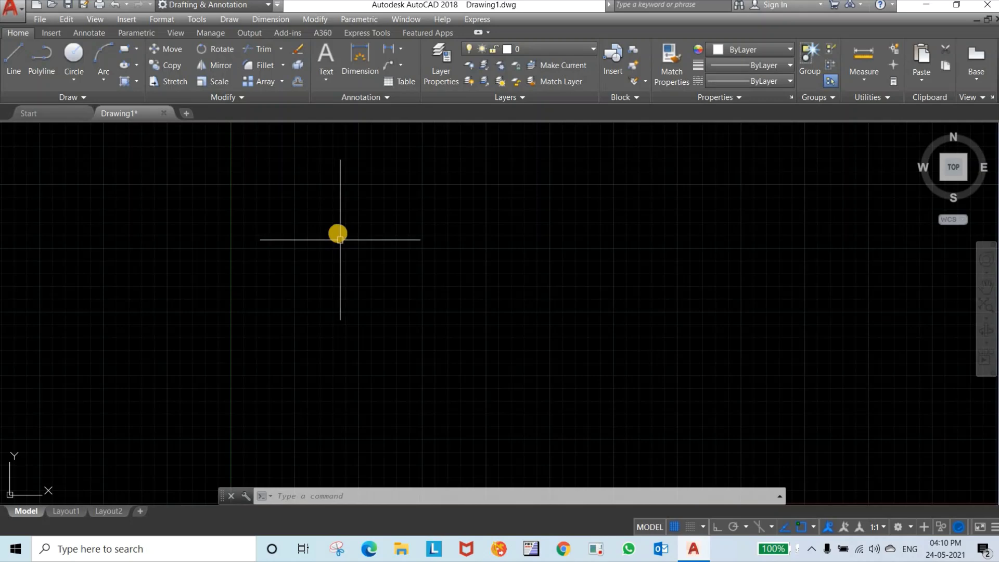
{"action": "left_click", "coordinate": [240, 20]}
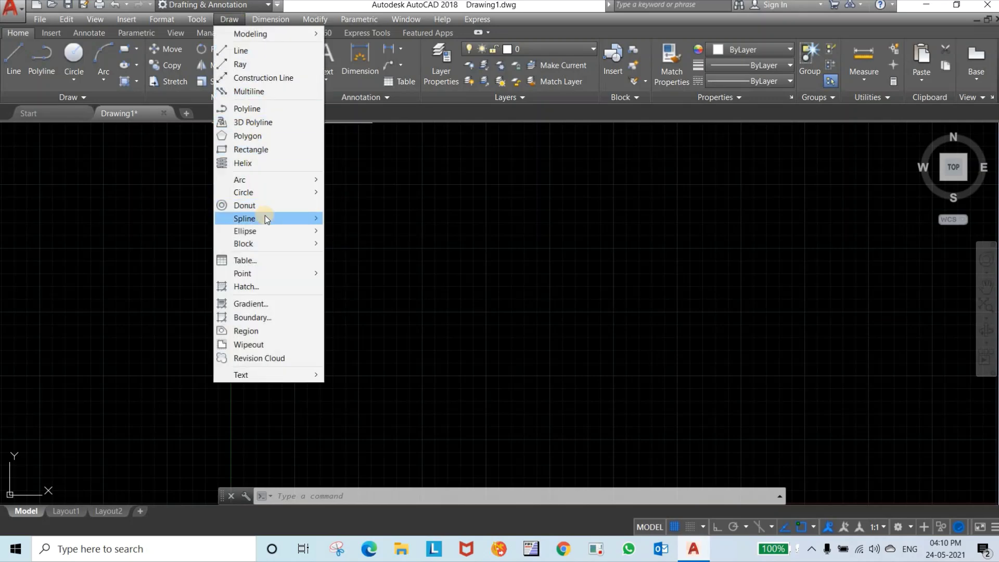
{"action": "mouse_move", "coordinate": [265, 217]}
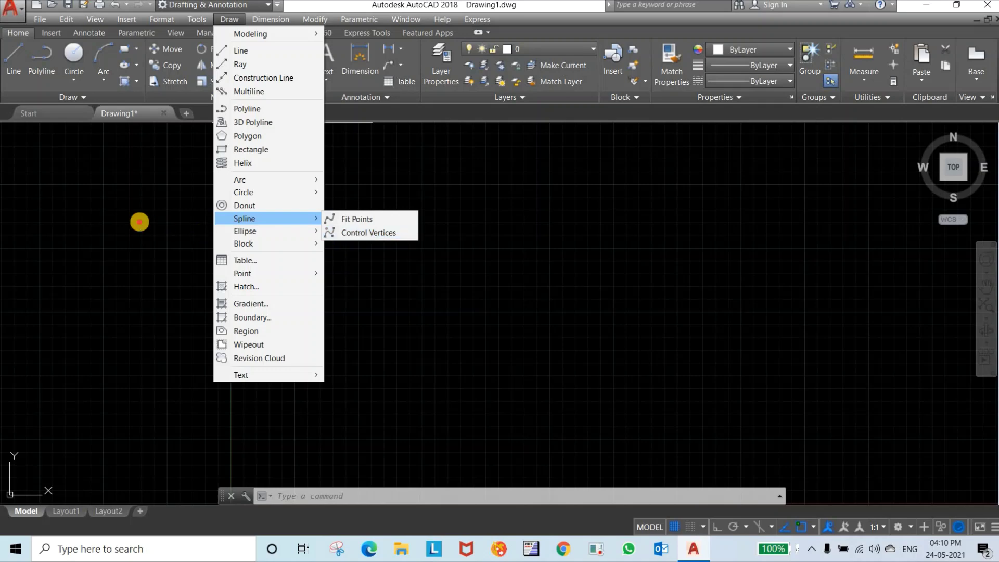
{"action": "left_click", "coordinate": [140, 222]}
{"action": "left_click", "coordinate": [112, 272]}
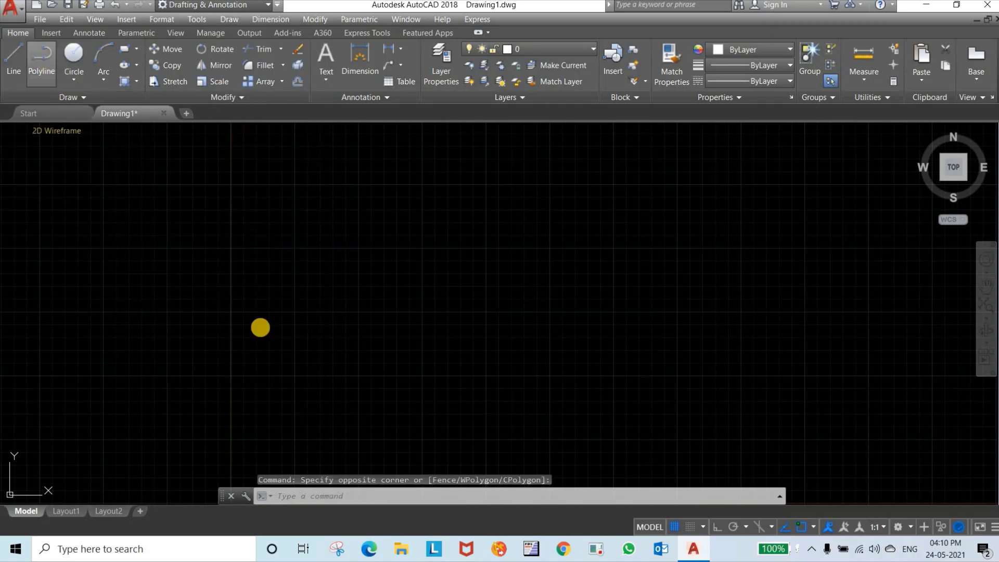
Start a polyline with Ortho on and draw its first stair step, 50 units to the right and 30 units down
{"action": "left_click", "coordinate": [265, 337]}
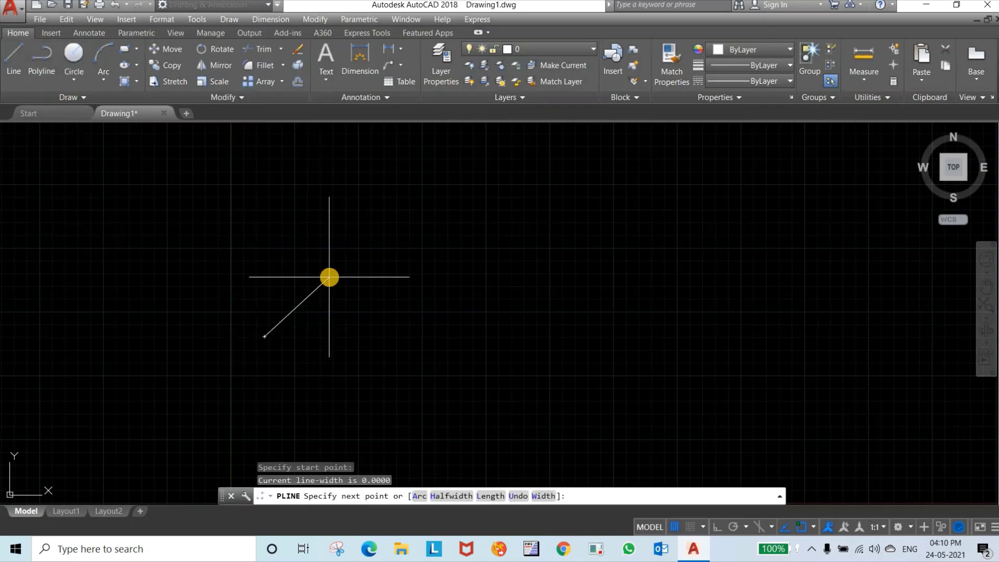
{"action": "key", "text": "F8"}
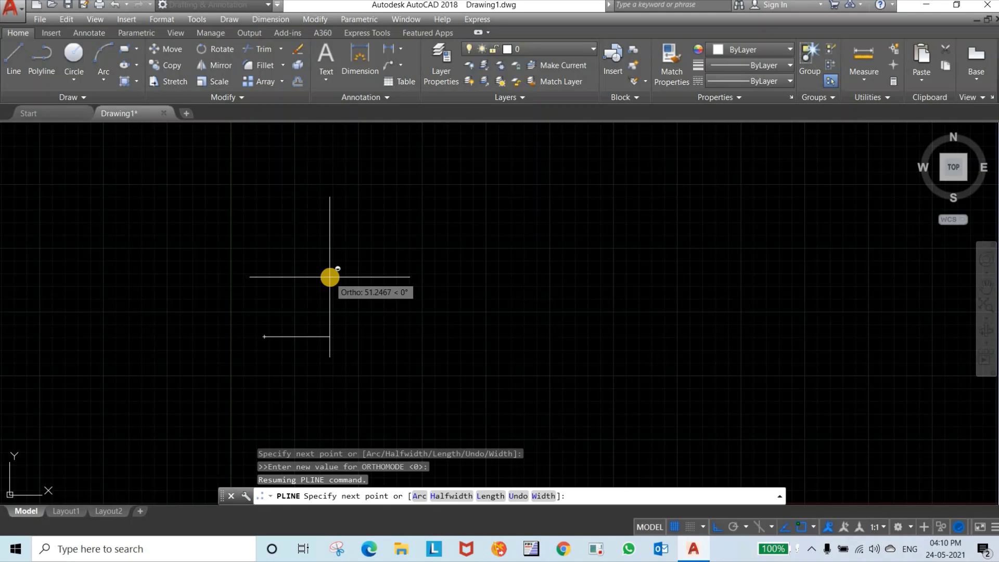
{"action": "key", "text": "F8"}
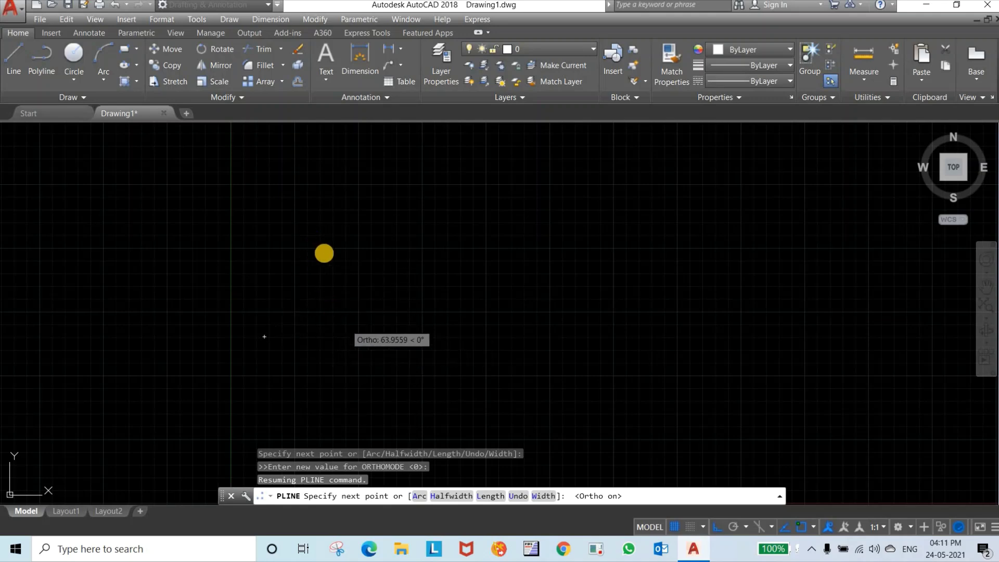
{"action": "middle_click_drag", "start_coordinate": [359, 334], "coordinate": [330, 252]}
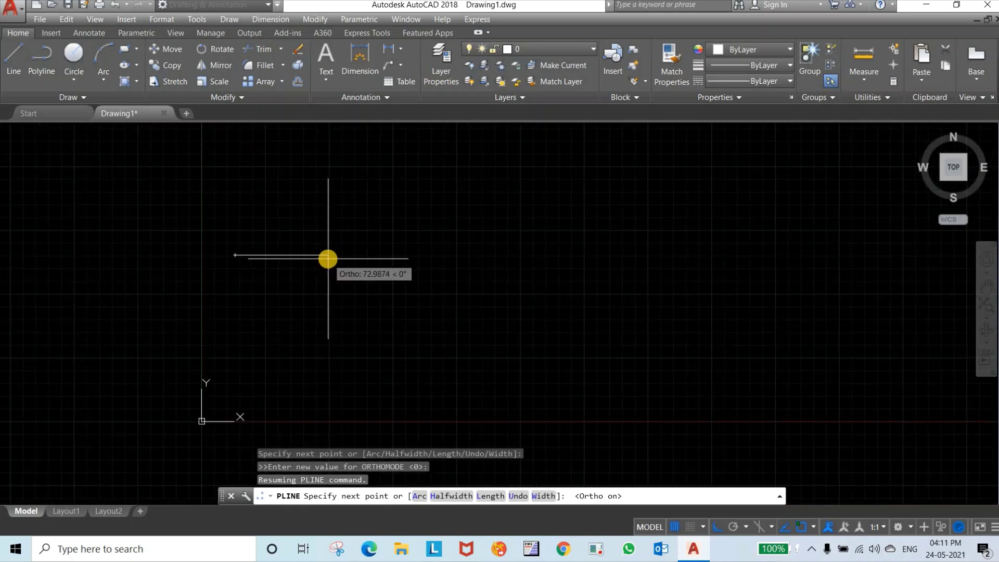
{"action": "type", "text": "50"}
{"action": "key", "text": "Return"}
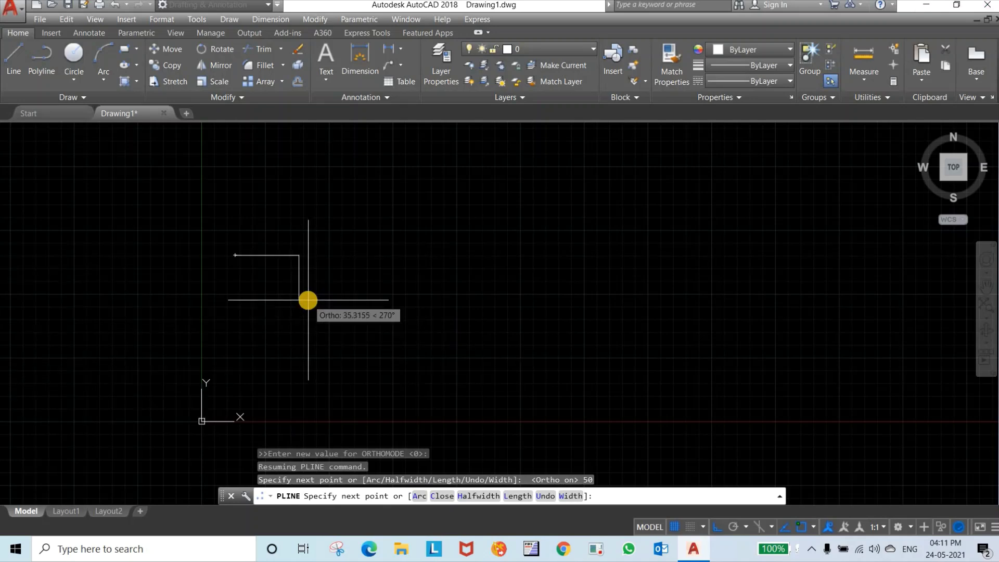
{"action": "key", "text": "Return"}
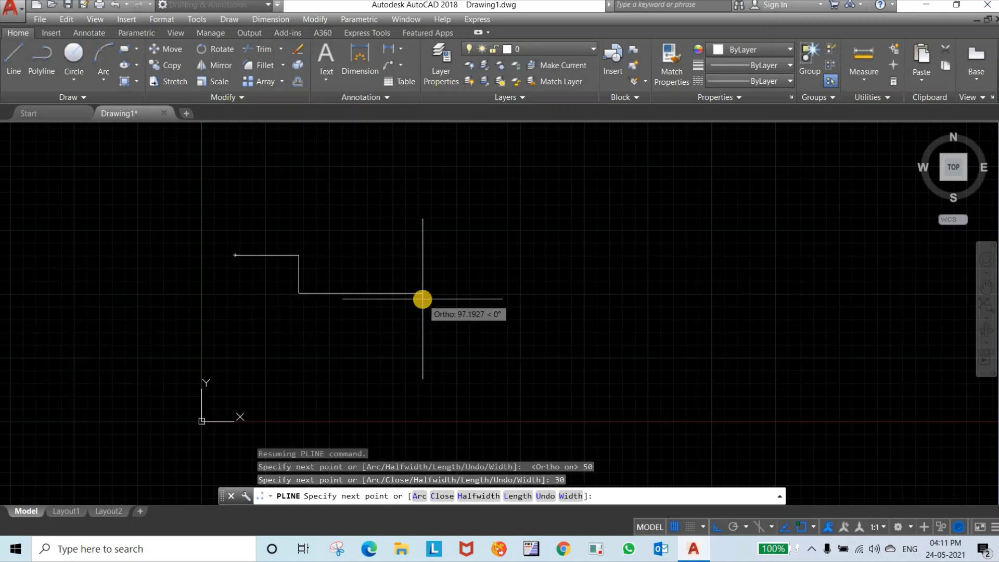
Add two more stair steps, each 50 units to the right and 30 units down, and end the polyline
{"action": "type", "text": "50"}
{"action": "key", "text": "Return"}
{"action": "type", "text": "3"}
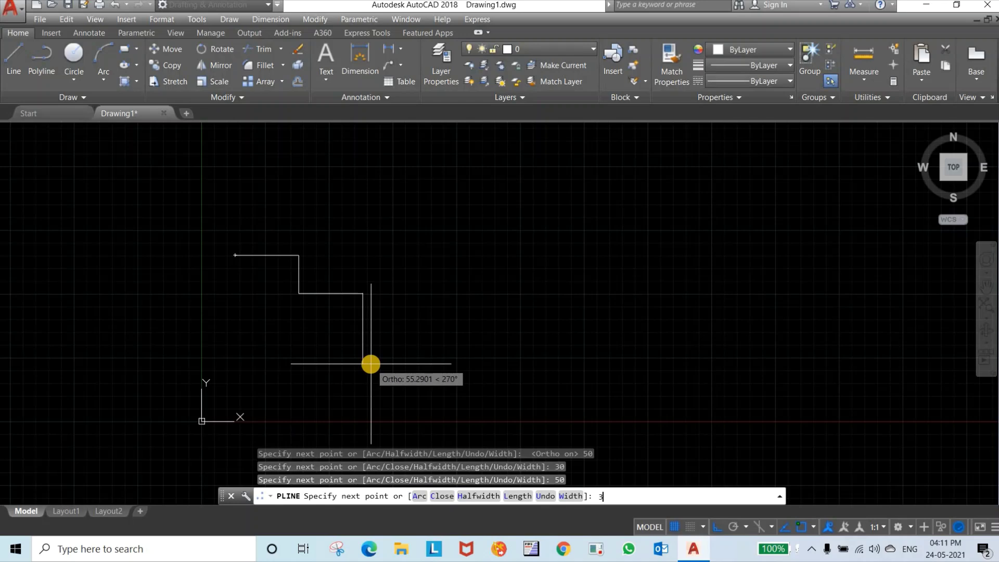
{"action": "type", "text": "0"}
{"action": "key", "text": "Return"}
{"action": "type", "text": "5"}
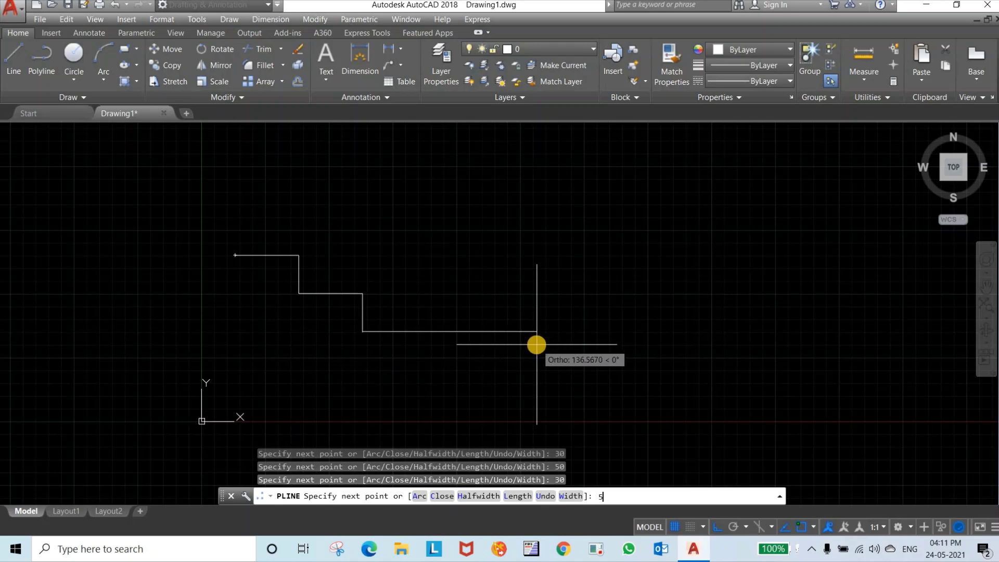
{"action": "type", "text": "0"}
{"action": "key", "text": "Return"}
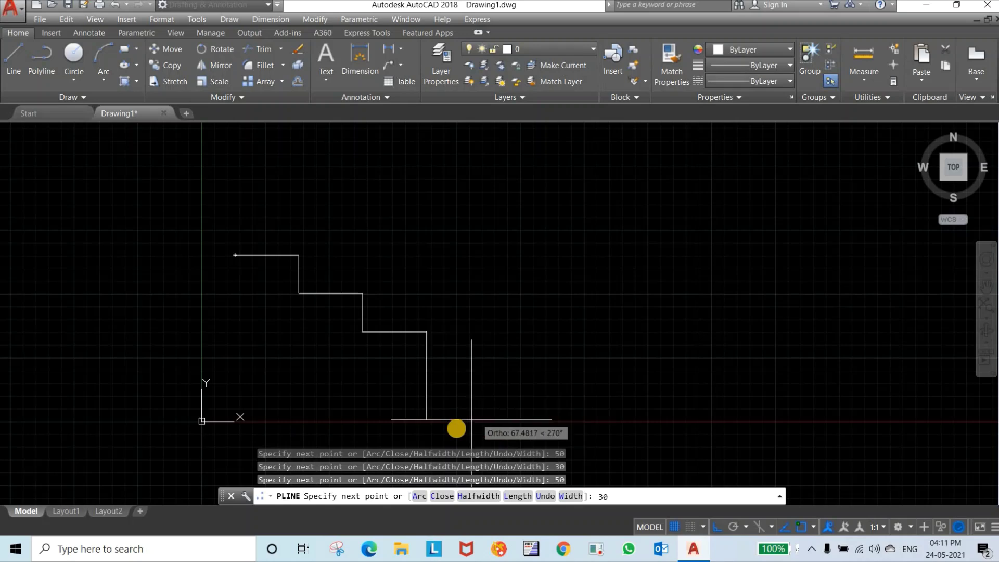
{"action": "key", "text": "Return"}
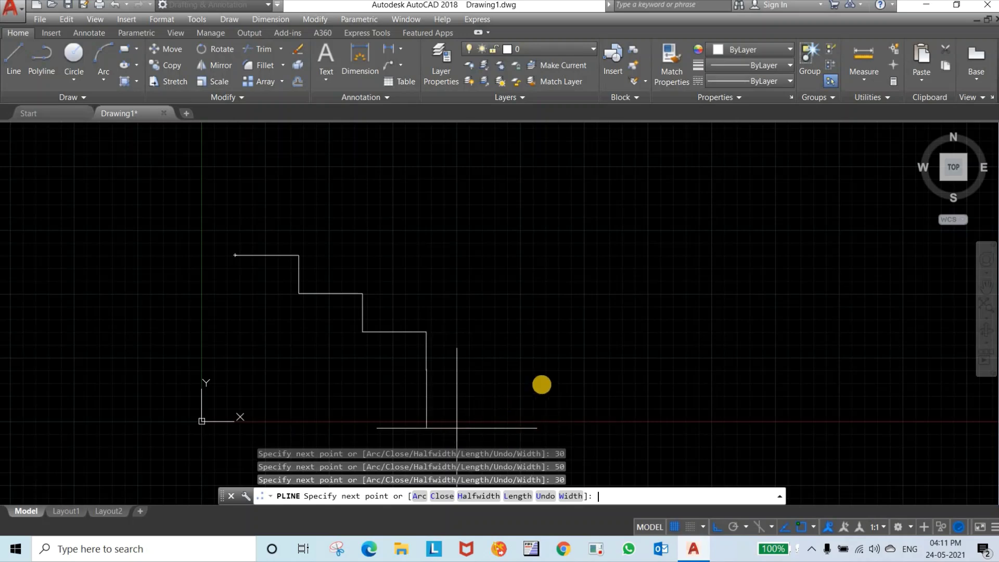
{"action": "key", "text": "Return"}
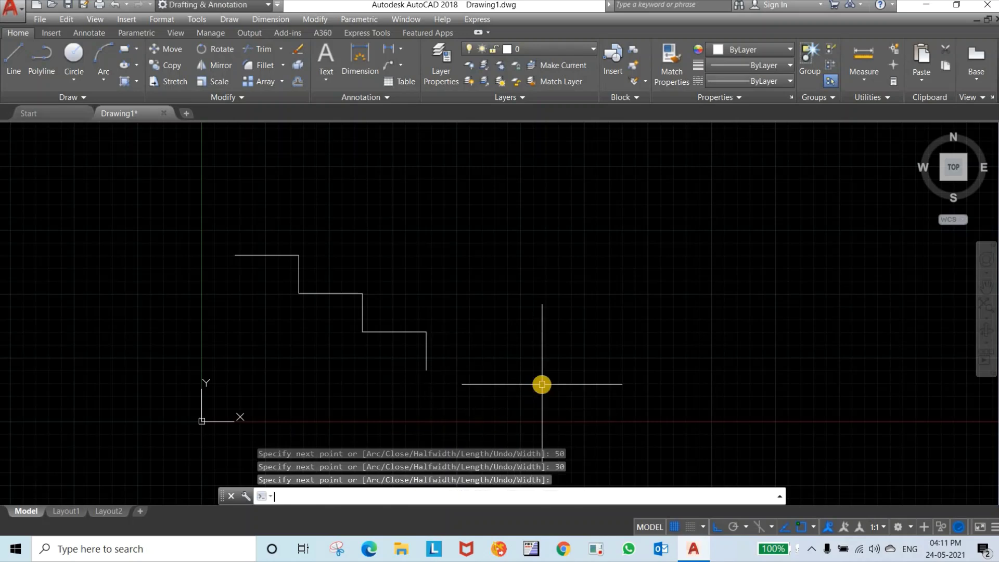
Copy the staircase polyline twice horizontally to the right to form a spaced row of three
{"action": "left_click", "coordinate": [455, 361]}
{"action": "left_click", "coordinate": [249, 232]}
{"action": "scroll", "coordinate": [249, 232], "scroll_direction": "down", "scroll_amount": 4}
{"action": "type", "text": "co"}
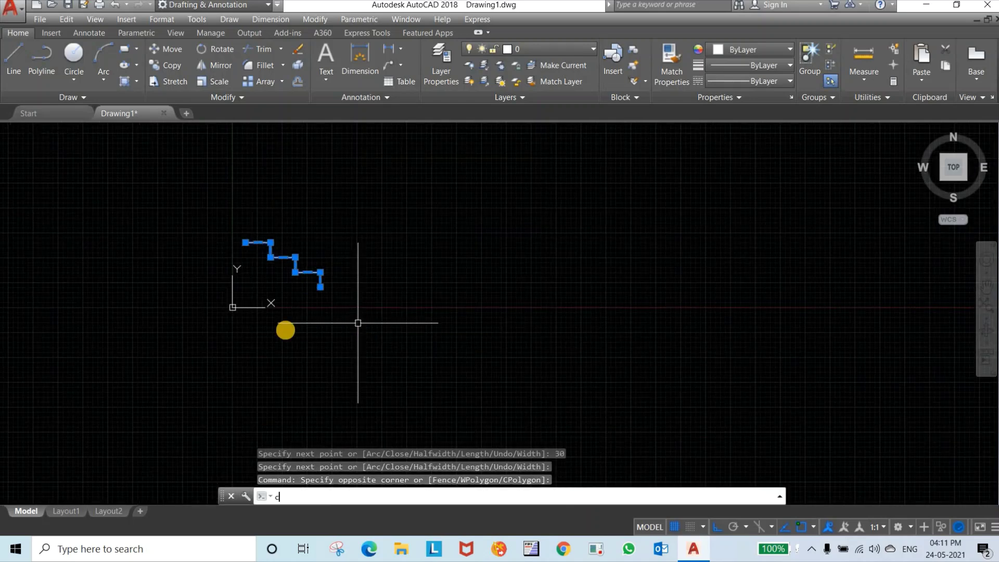
{"action": "key", "text": "Return"}
{"action": "left_click", "coordinate": [328, 337]}
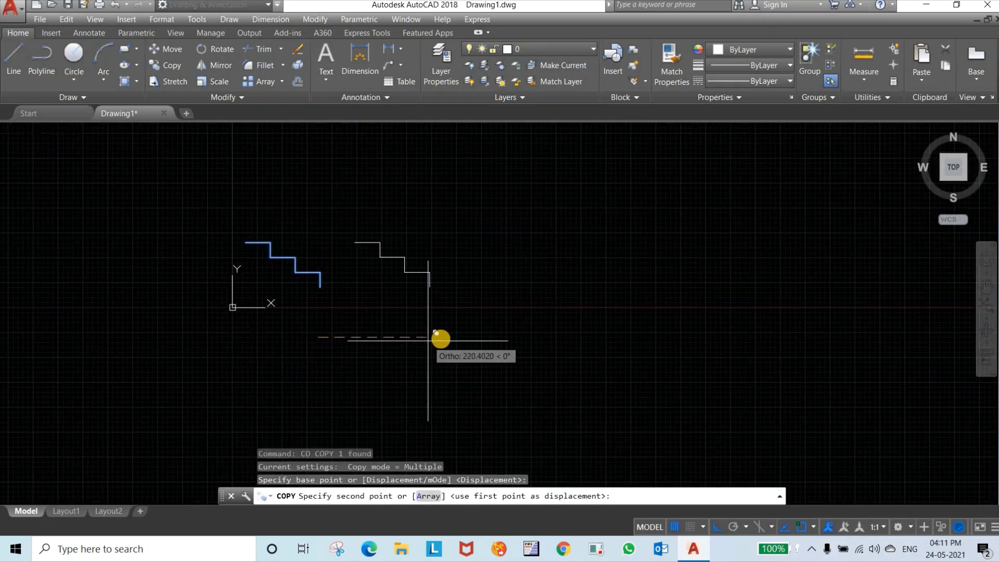
{"action": "left_click", "coordinate": [458, 337]}
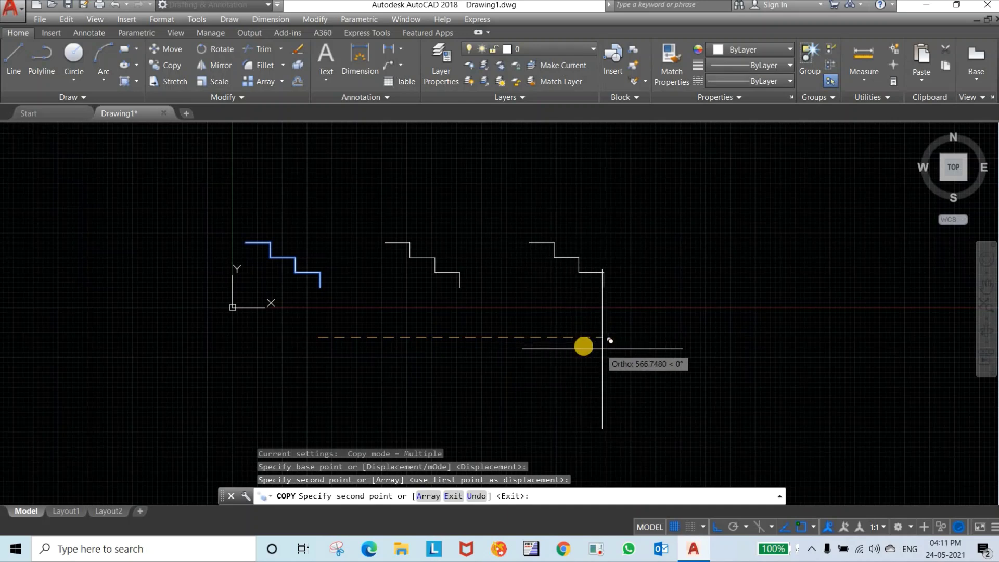
{"action": "left_click", "coordinate": [584, 347]}
{"action": "key", "text": "Escape"}
Copy the row of three staircases twice straight down, placing the farther copy about 364 units below the original row
{"action": "left_click", "coordinate": [650, 333]}
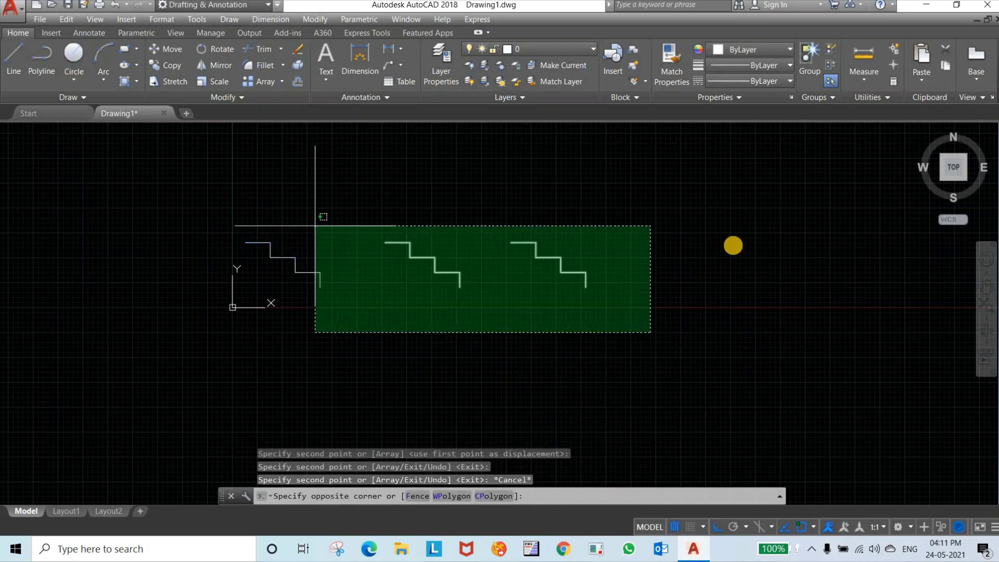
{"action": "left_click", "coordinate": [259, 203]}
{"action": "key", "text": "Return"}
{"action": "left_click", "coordinate": [738, 242]}
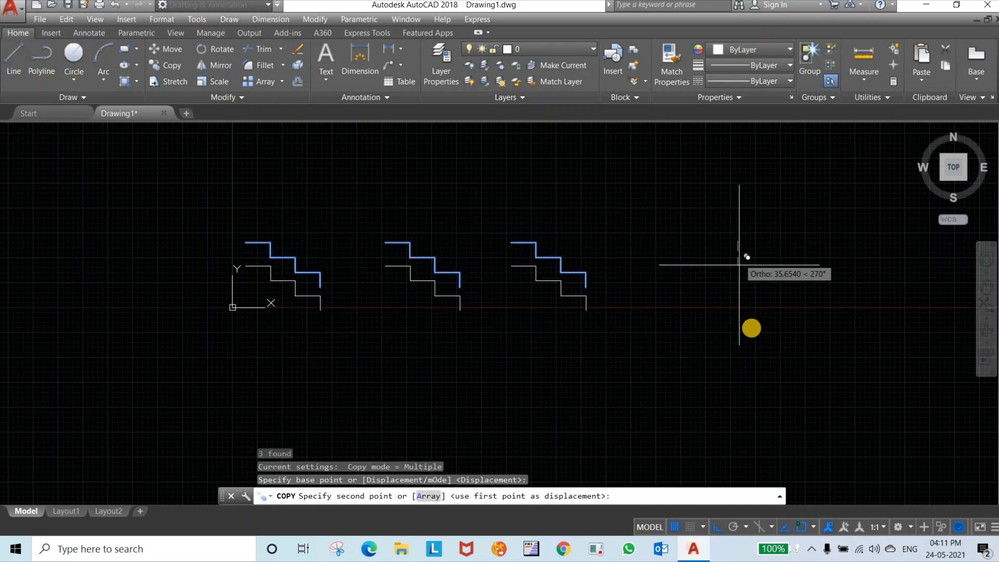
{"action": "left_click", "coordinate": [749, 328]}
{"action": "middle_click_drag", "start_coordinate": [752, 422], "coordinate": [751, 361]}
{"action": "left_click", "coordinate": [749, 359]}
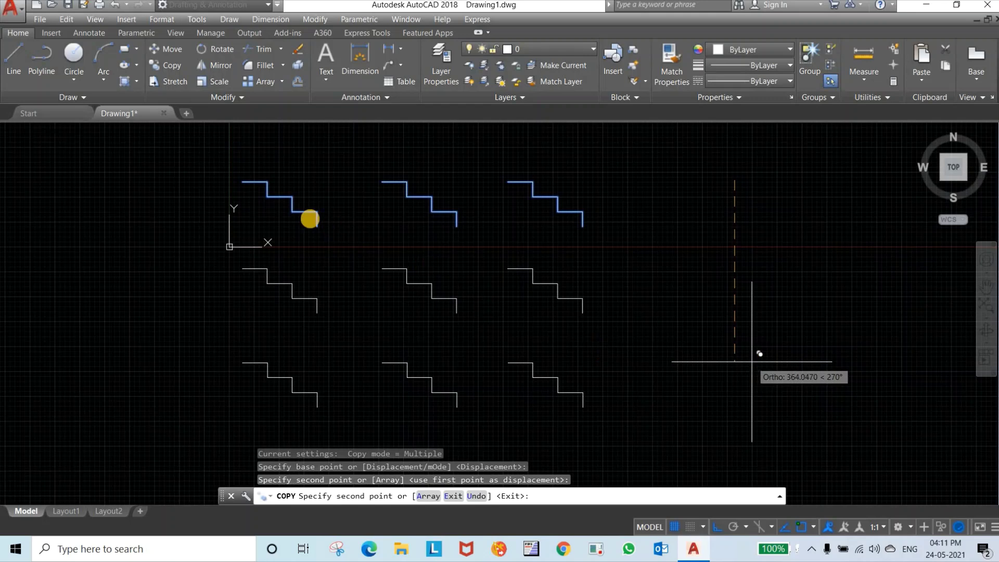
{"action": "key", "text": "Escape"}
{"action": "scroll", "coordinate": [266, 179], "scroll_direction": "up", "scroll_amount": 4}
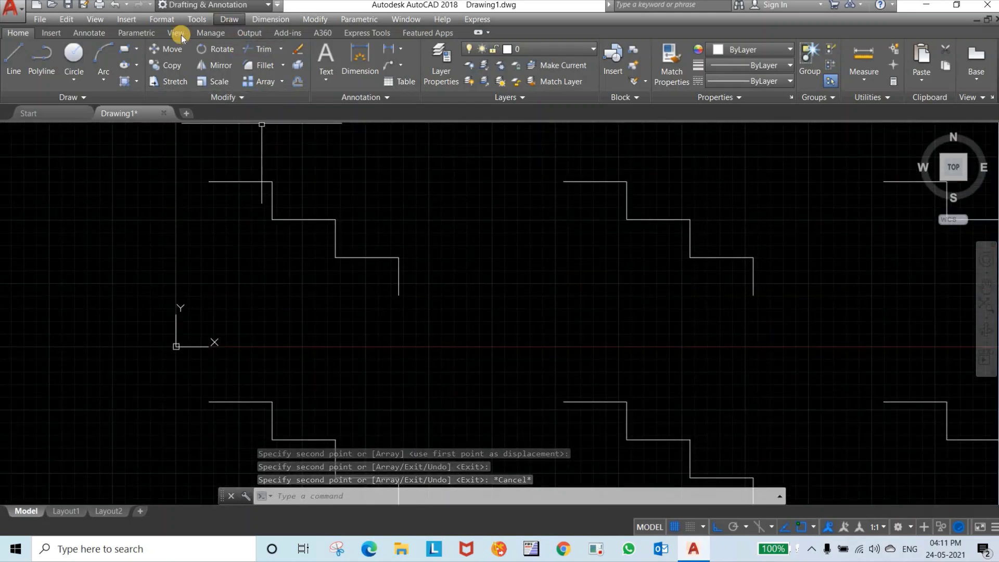
{"action": "left_click", "coordinate": [100, 99]}
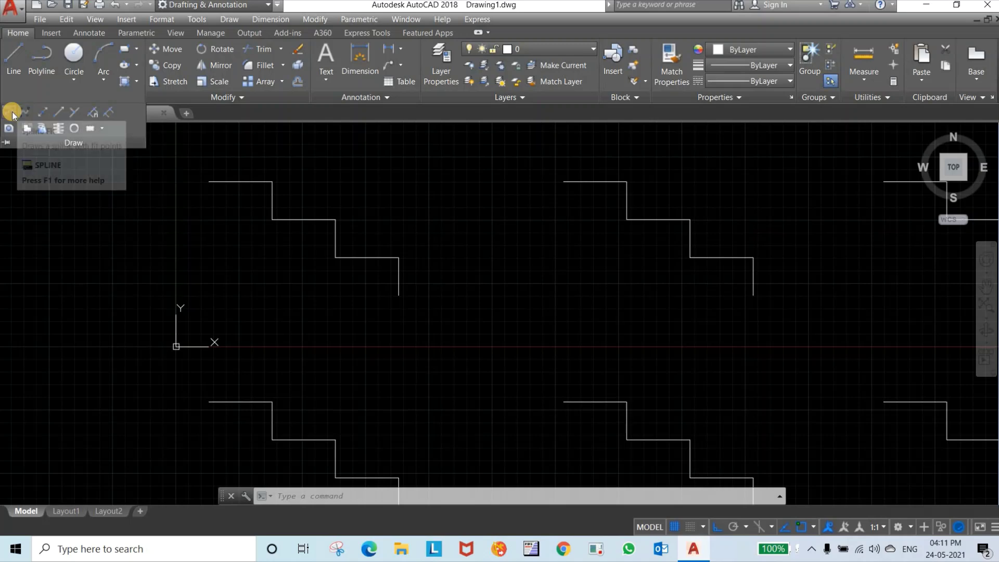
{"action": "left_click", "coordinate": [447, 199]}
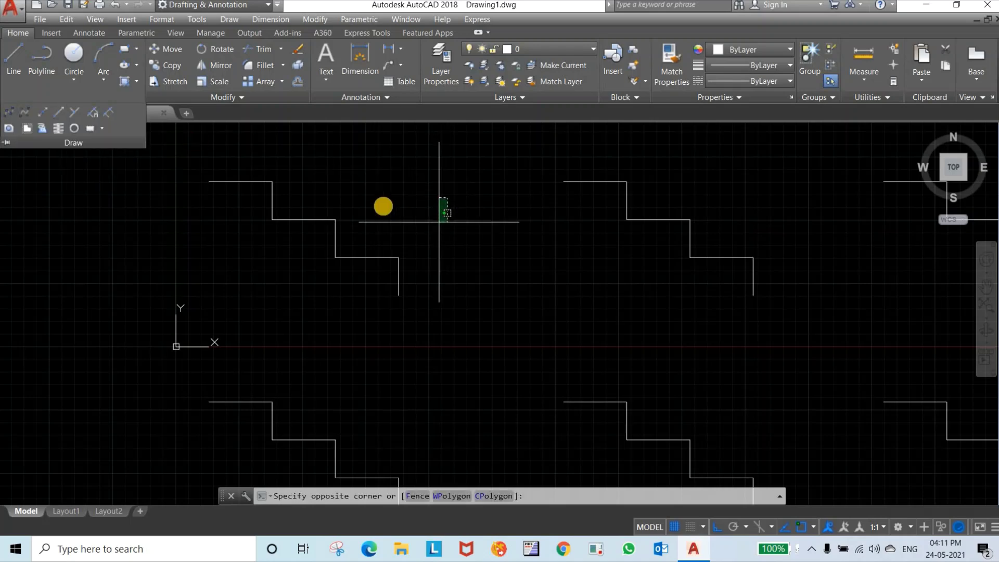
{"action": "left_click", "coordinate": [439, 222]}
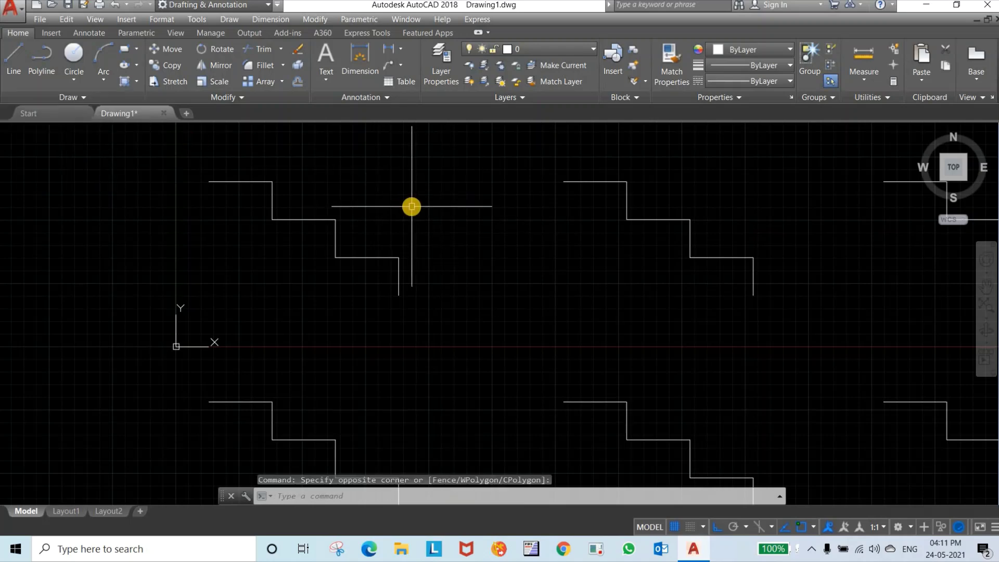
Draw a fit-point spline through every vertex of the upper-left staircase polyline, from its upper end to its lower end
{"action": "type", "text": "SPL"}
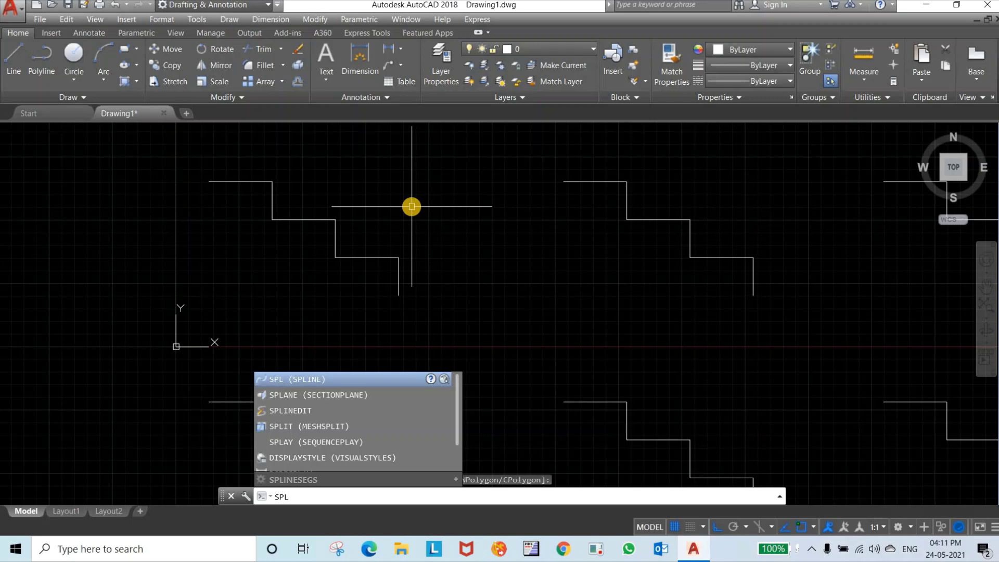
{"action": "key", "text": "Return"}
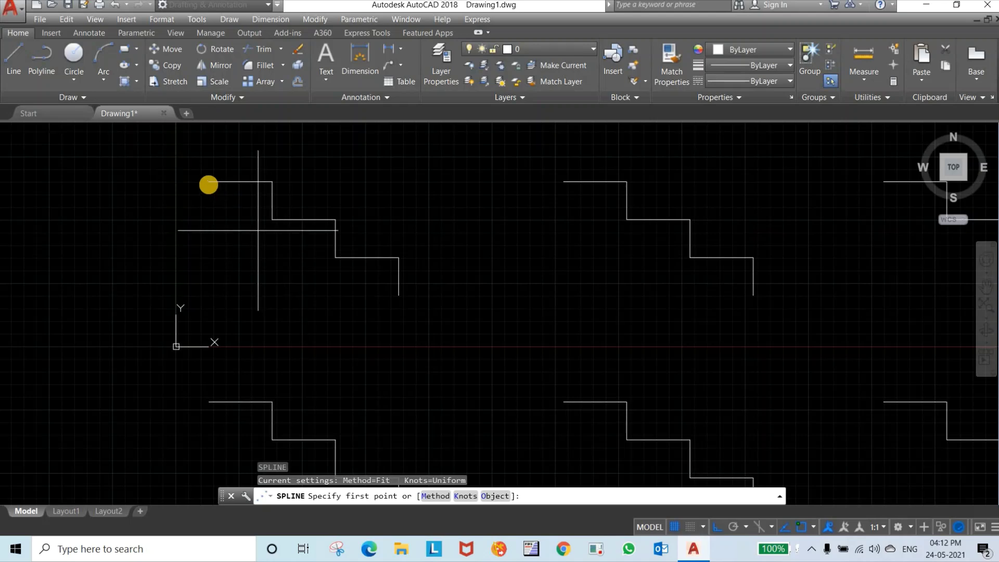
{"action": "left_click", "coordinate": [209, 181]}
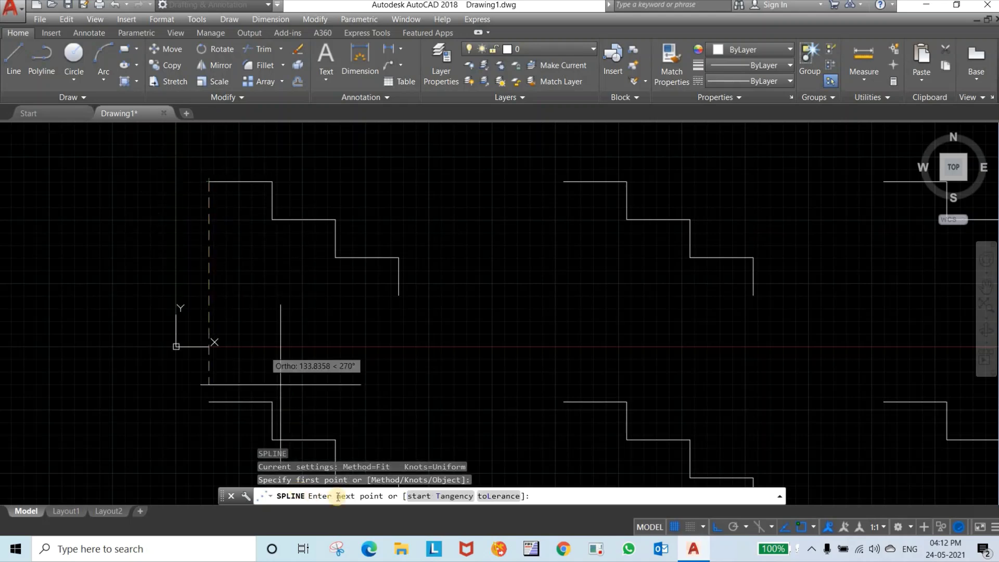
{"action": "left_click", "coordinate": [272, 219]}
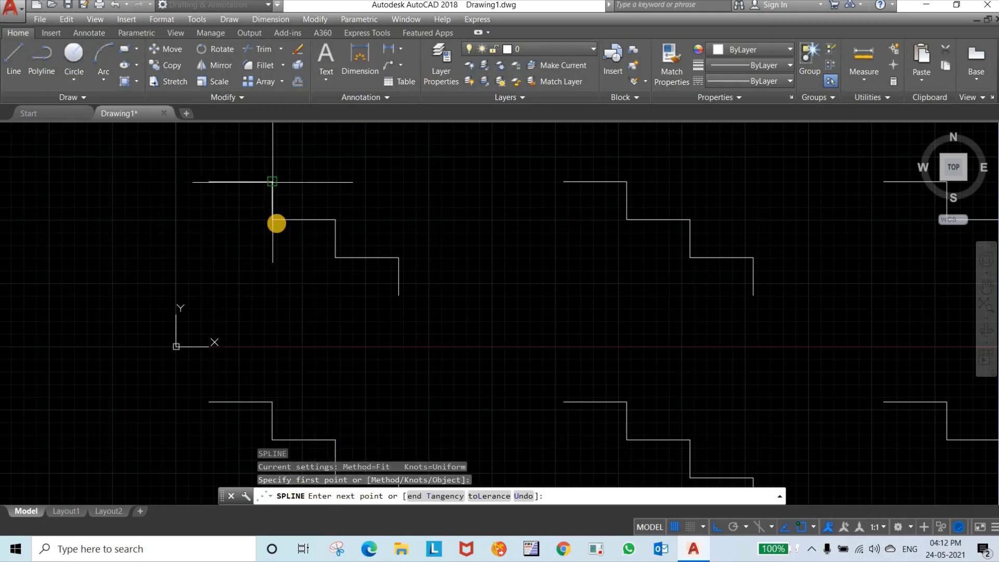
{"action": "left_click", "coordinate": [335, 219]}
{"action": "left_click", "coordinate": [335, 257]}
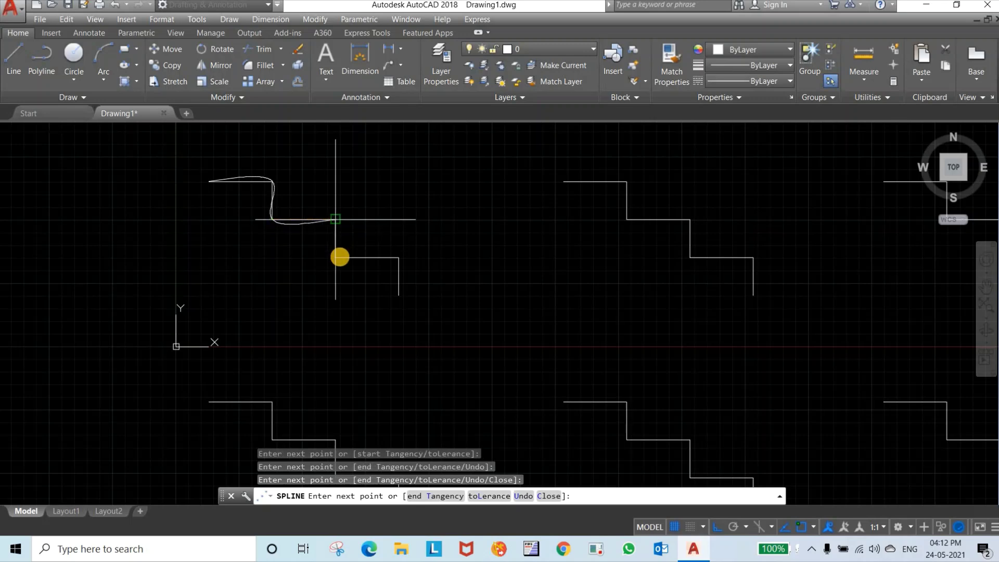
{"action": "left_click", "coordinate": [397, 257]}
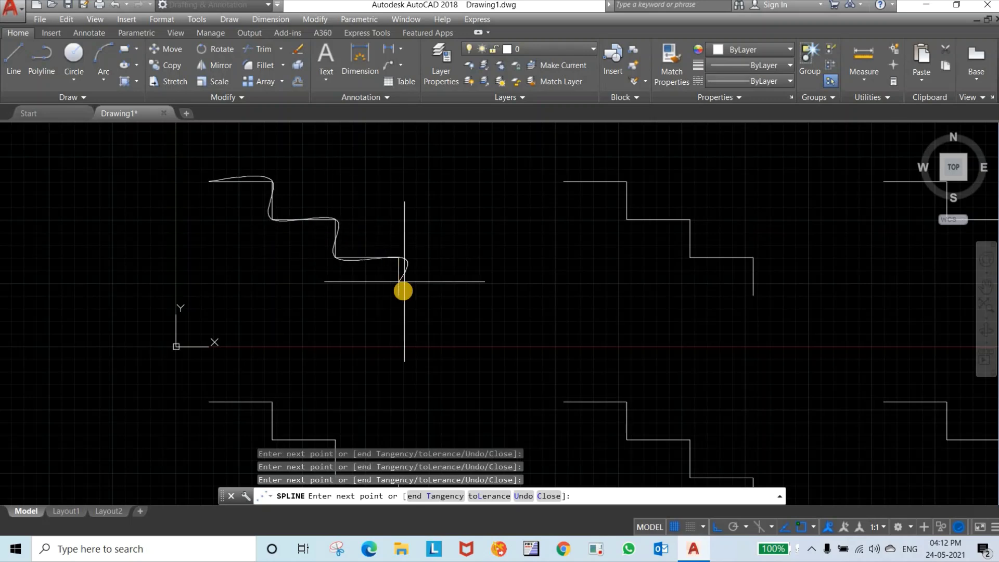
{"action": "left_click", "coordinate": [399, 296]}
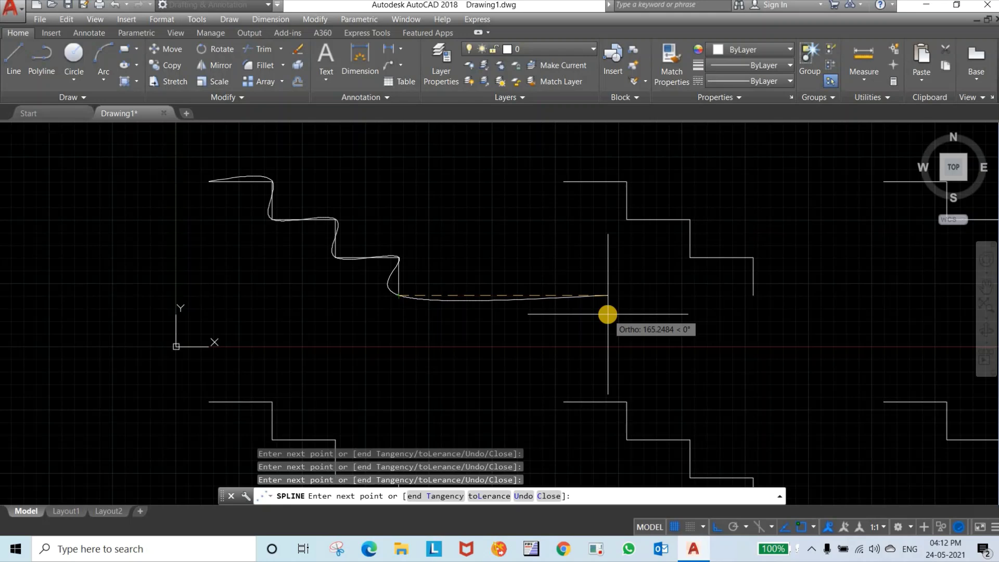
{"action": "key", "text": "Return"}
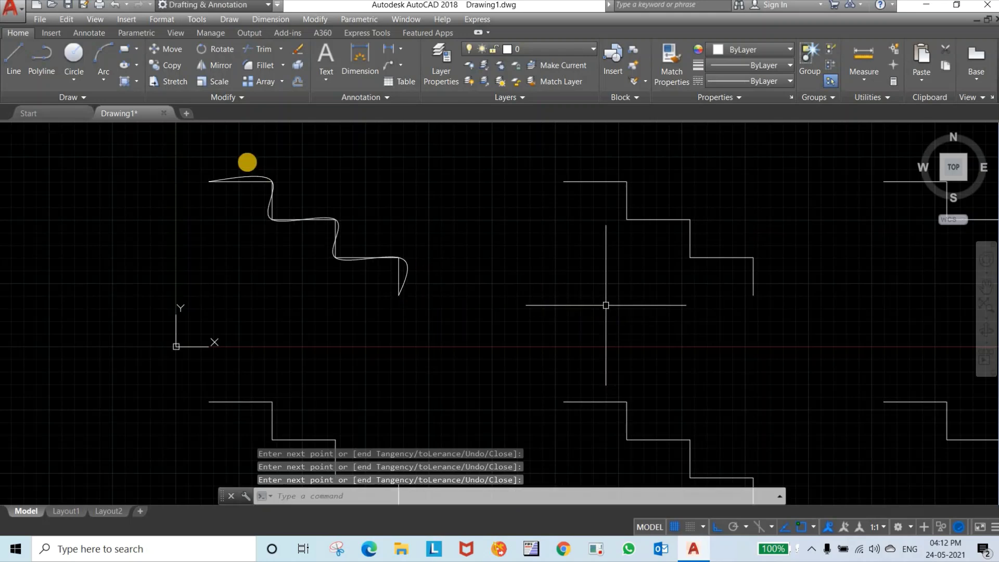
Examine the upper-left staircase polyline's grips against the spline's curve, and clear the selection
{"action": "scroll", "coordinate": [247, 160], "scroll_direction": "up", "scroll_amount": 2}
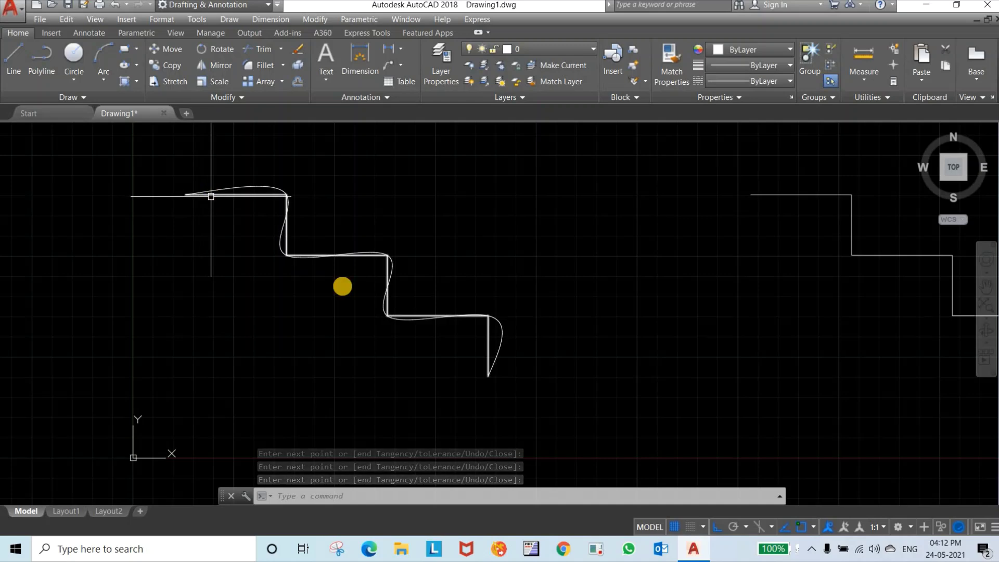
{"action": "left_click", "coordinate": [288, 239]}
{"action": "scroll", "coordinate": [284, 226], "scroll_direction": "up", "scroll_amount": 2}
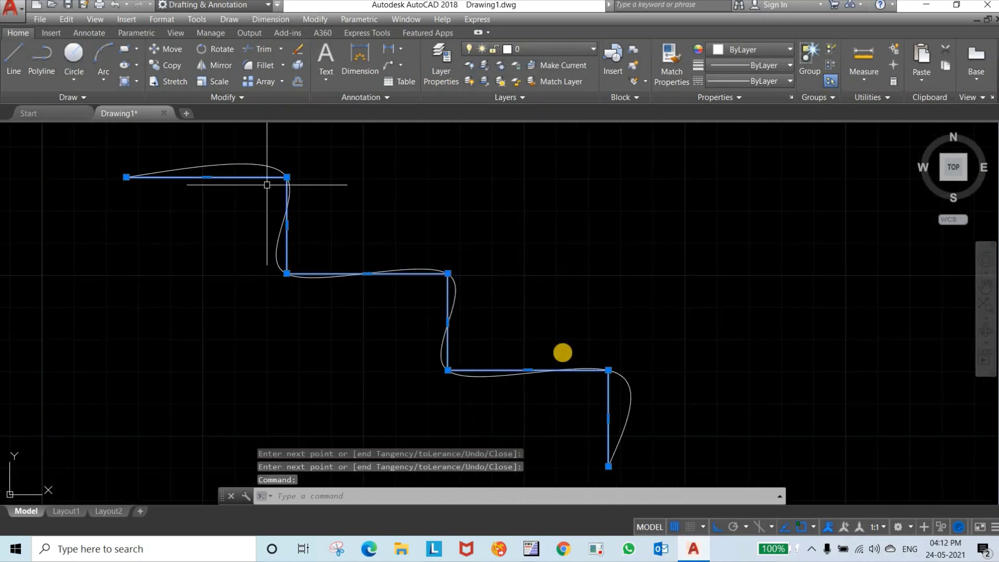
{"action": "key", "text": "Escape"}
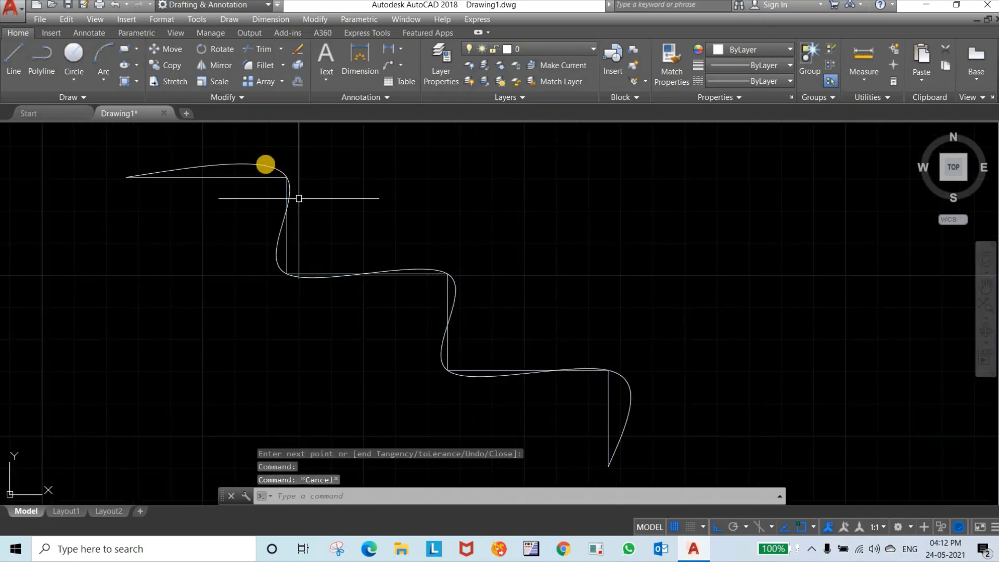
Try stretching the spline's fit points at the first two outer stair corners horizontally to the right, and undo both stretches
{"action": "left_click", "coordinate": [270, 164]}
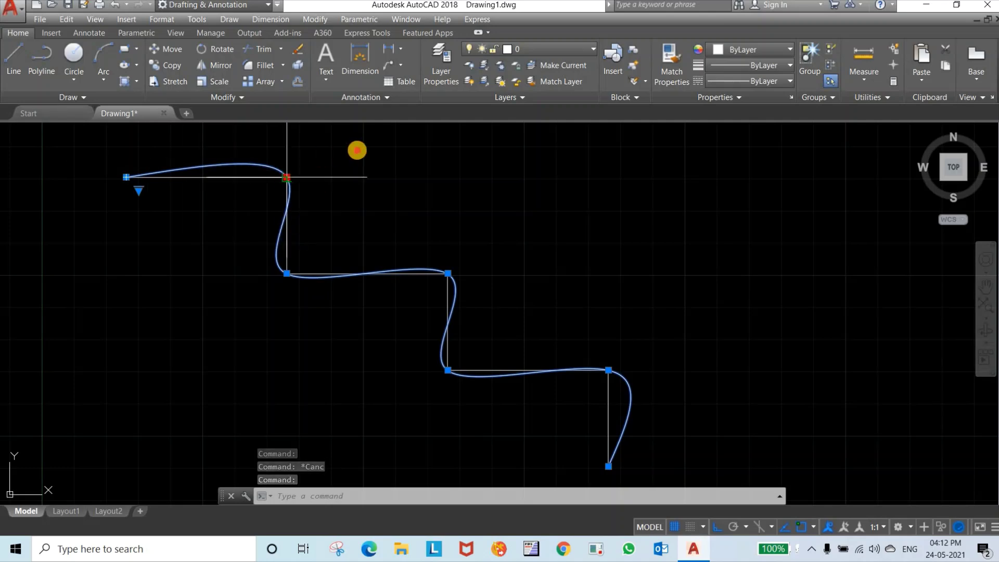
{"action": "left_click", "coordinate": [287, 177]}
{"action": "left_click", "coordinate": [358, 178]}
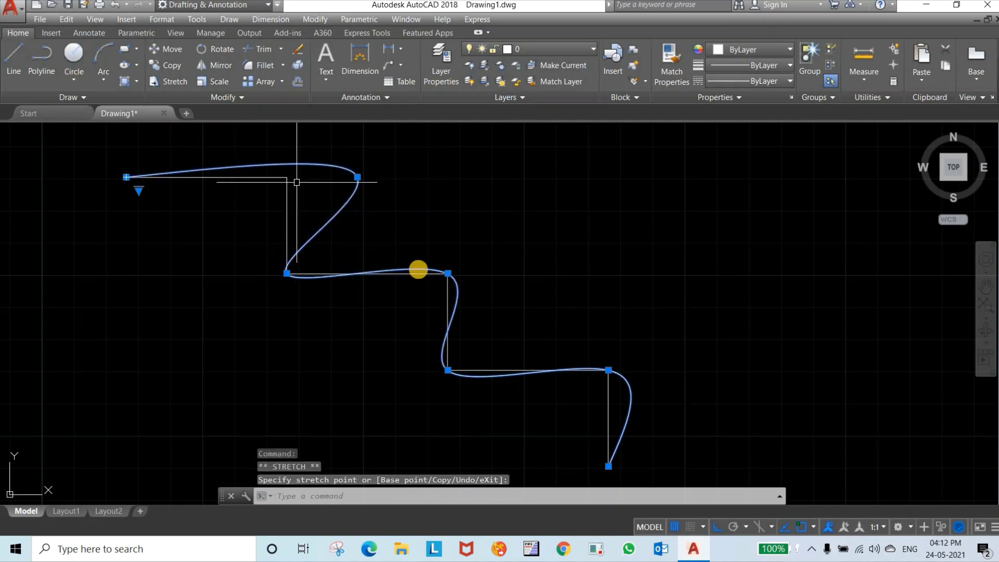
{"action": "left_click", "coordinate": [447, 273]}
{"action": "left_click", "coordinate": [521, 273]}
{"action": "key", "text": "Escape"}
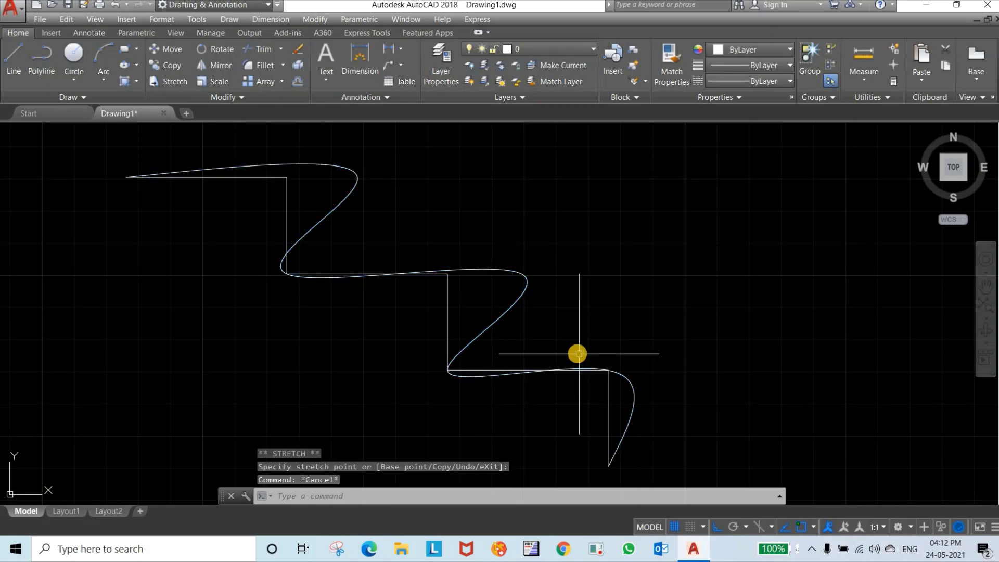
{"action": "key", "text": "ctrl+z"}
{"action": "key", "text": "ctrl+z"}
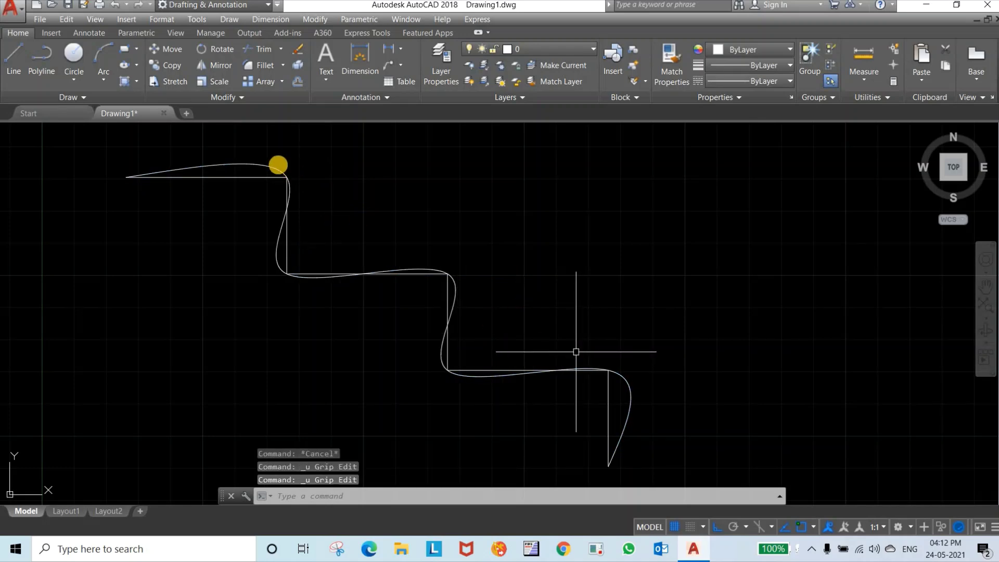
{"action": "left_click", "coordinate": [279, 160]}
{"action": "left_click", "coordinate": [251, 170]}
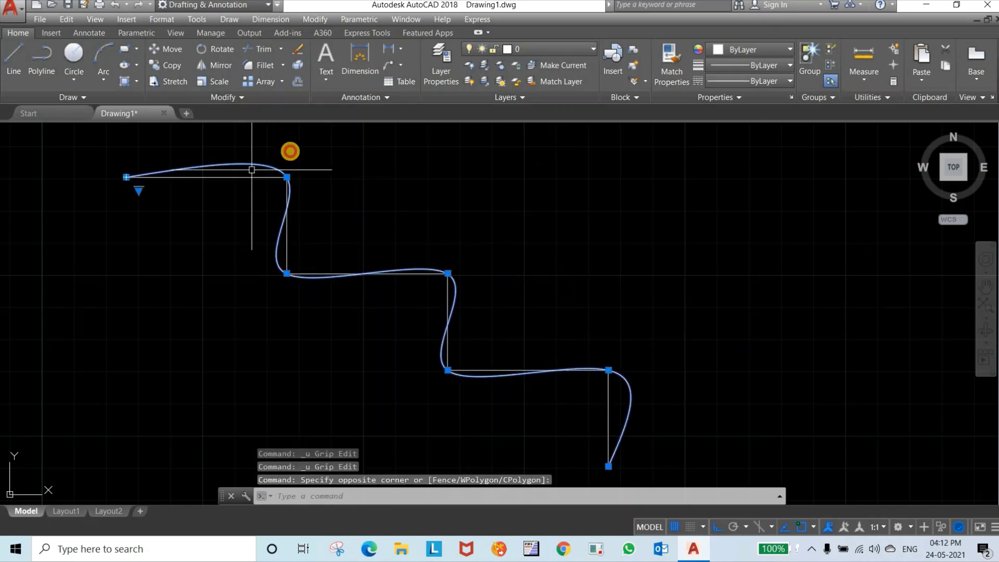
{"action": "left_click", "coordinate": [286, 178]}
{"action": "middle_click_drag", "start_coordinate": [289, 157], "coordinate": [292, 225]}
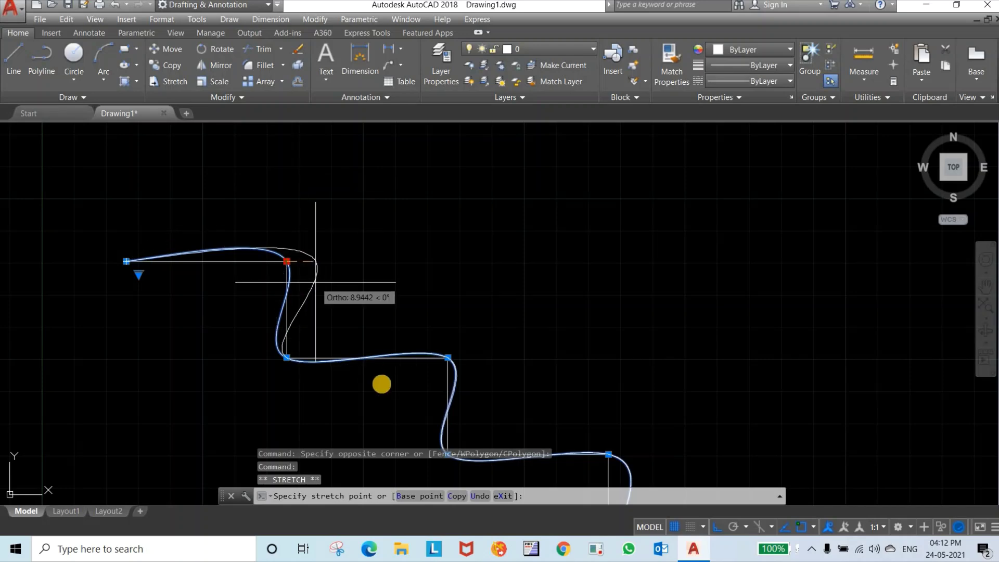
{"action": "key", "text": "Escape"}
{"action": "key", "text": "Escape"}
Draw a second fit-point spline through all vertices of the staircase directly below, in the middle row's first column
{"action": "middle_click_drag", "start_coordinate": [390, 395], "coordinate": [343, 276]}
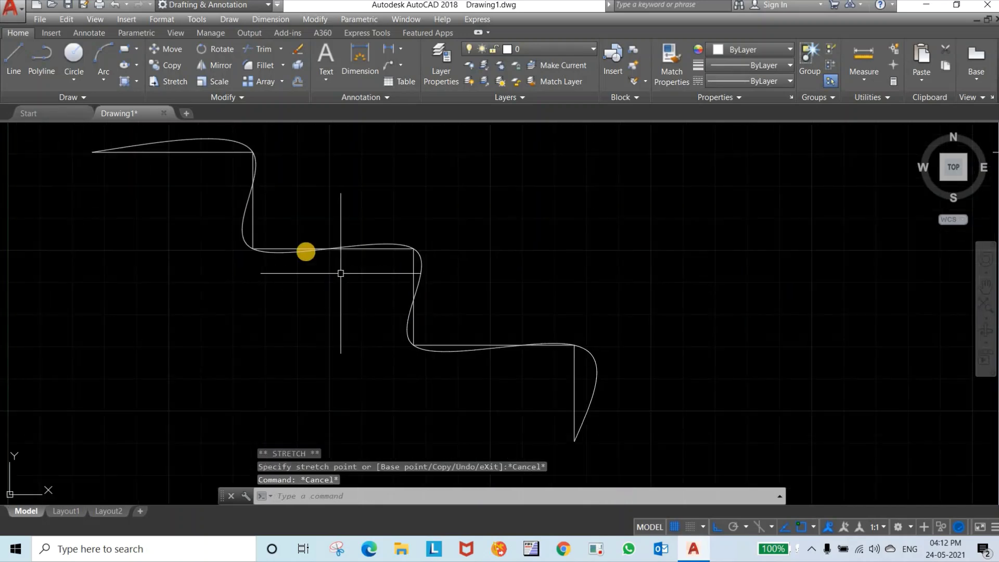
{"action": "scroll", "coordinate": [340, 272], "scroll_direction": "down", "scroll_amount": 2}
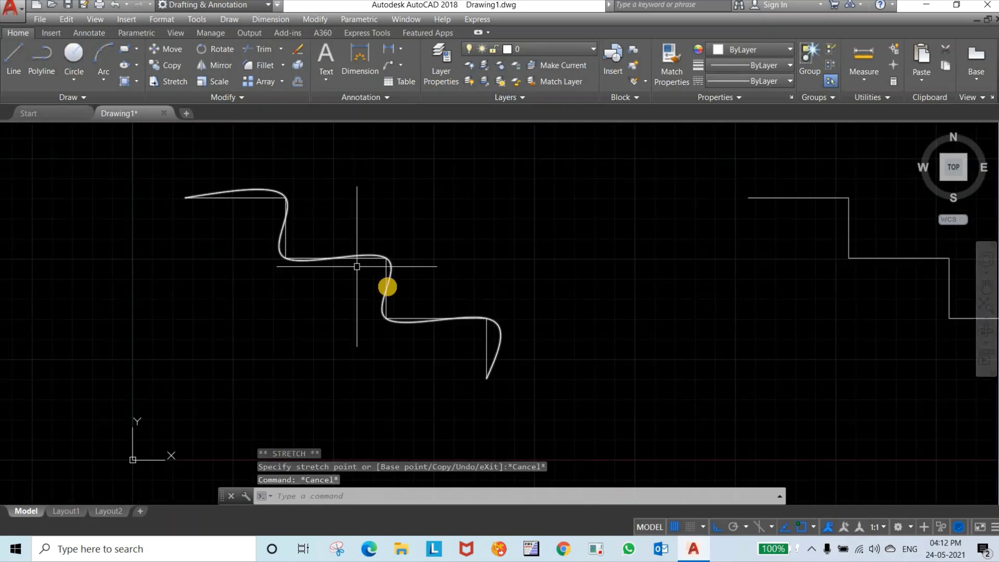
{"action": "scroll", "coordinate": [370, 257], "scroll_direction": "down", "scroll_amount": 2}
{"action": "middle_click_drag", "start_coordinate": [410, 390], "coordinate": [391, 197]}
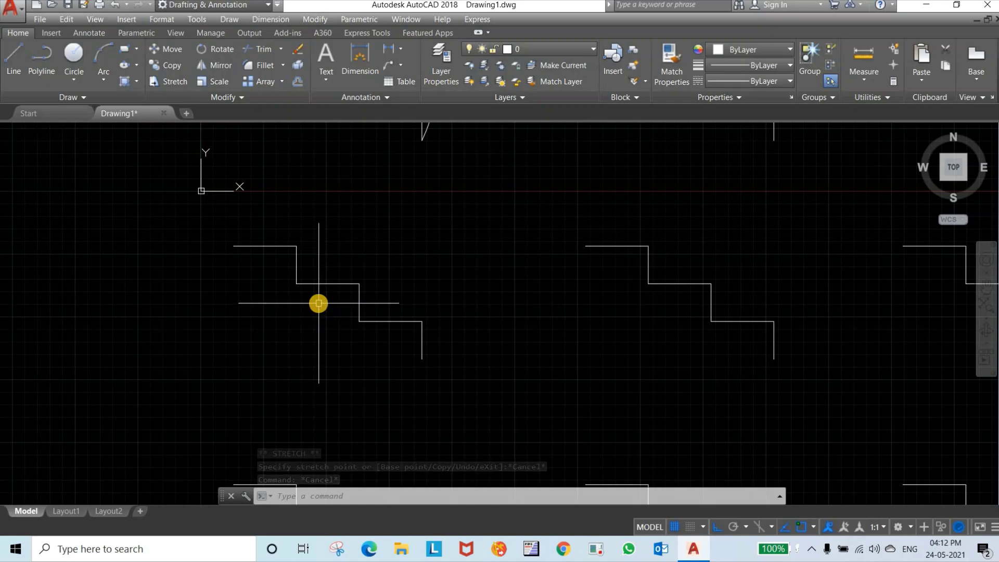
{"action": "type", "text": "spl"}
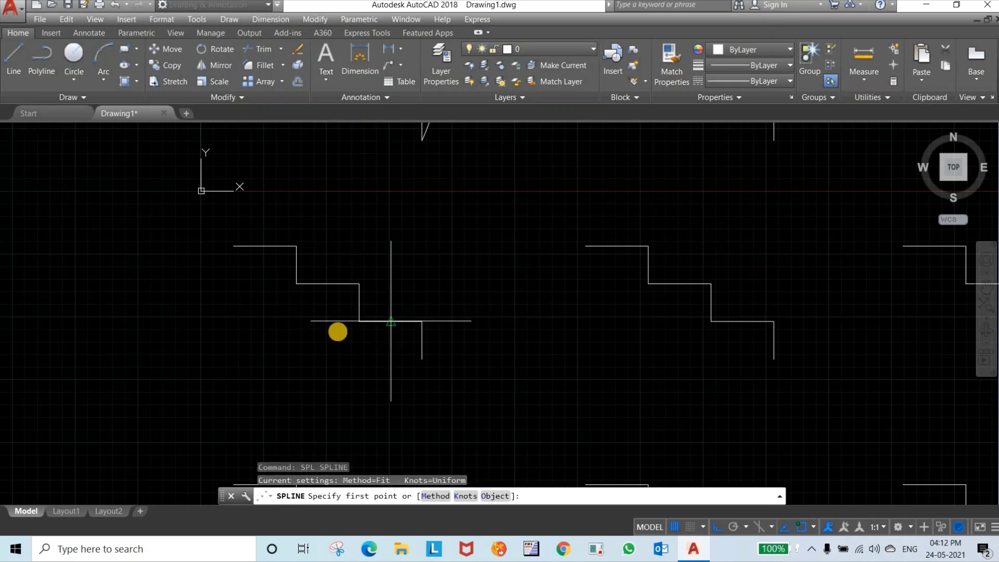
{"action": "left_click", "coordinate": [382, 286]}
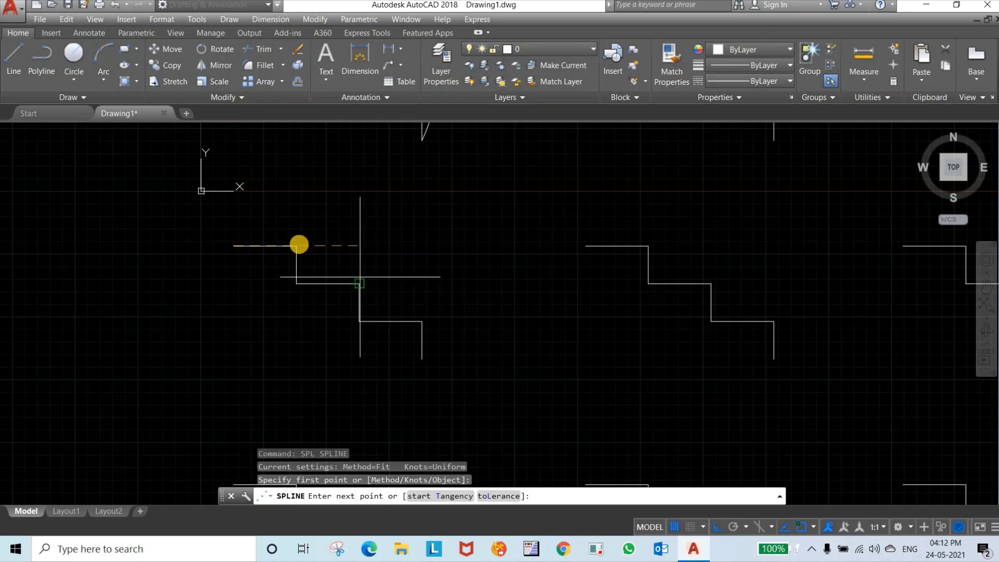
{"action": "left_click", "coordinate": [297, 246]}
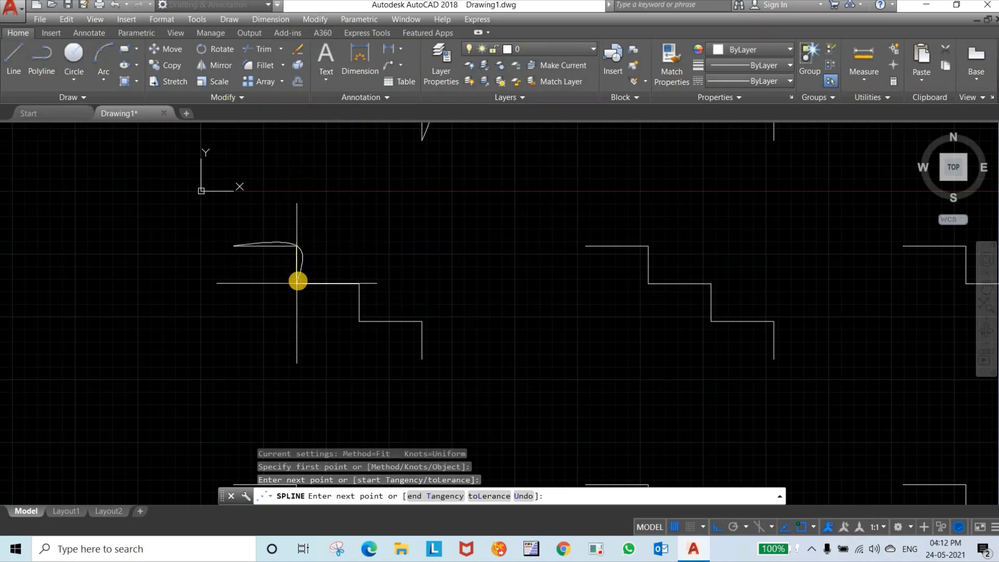
{"action": "left_click", "coordinate": [298, 282]}
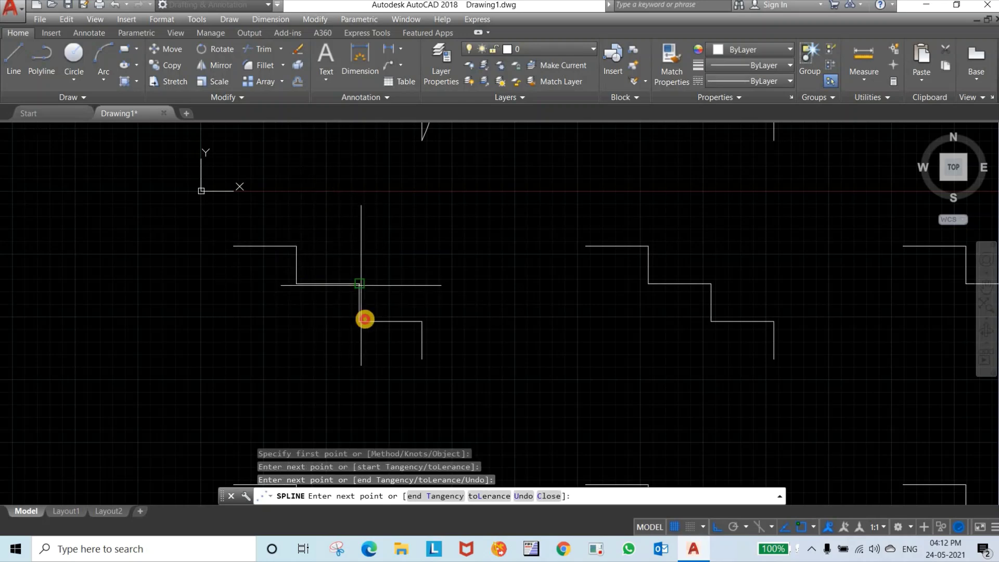
{"action": "left_click", "coordinate": [360, 321]}
{"action": "left_click", "coordinate": [421, 321]}
{"action": "left_click", "coordinate": [422, 359]}
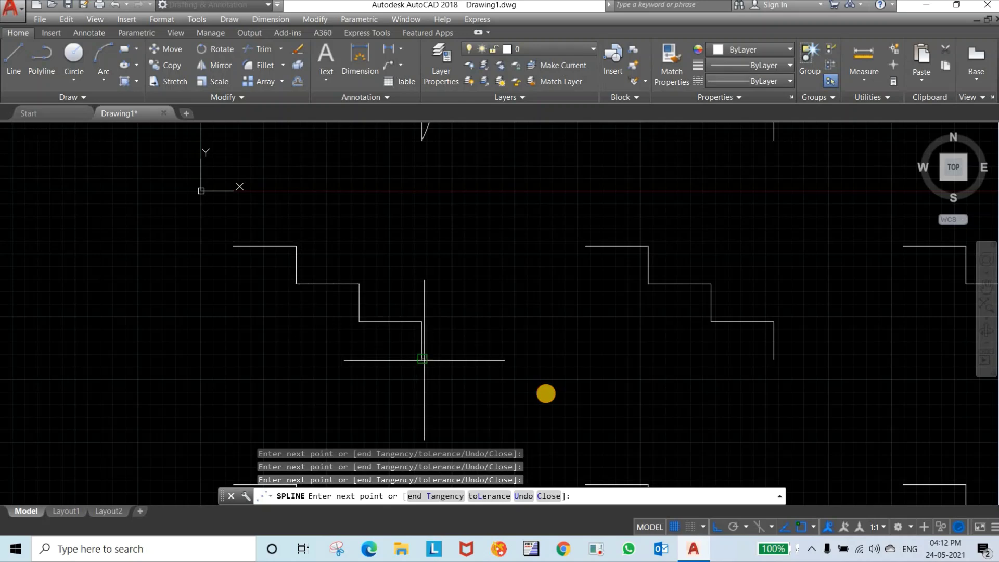
{"action": "key", "text": "Return"}
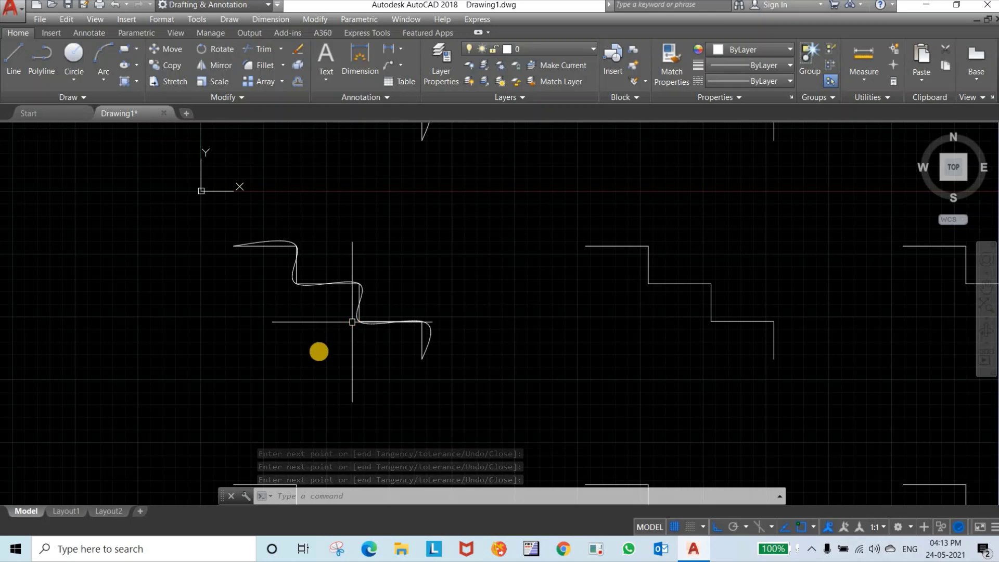
Select the middle-row spline and switch its grip display from fit points to Control Vertices
{"action": "scroll", "coordinate": [319, 351], "scroll_direction": "down", "scroll_amount": 2}
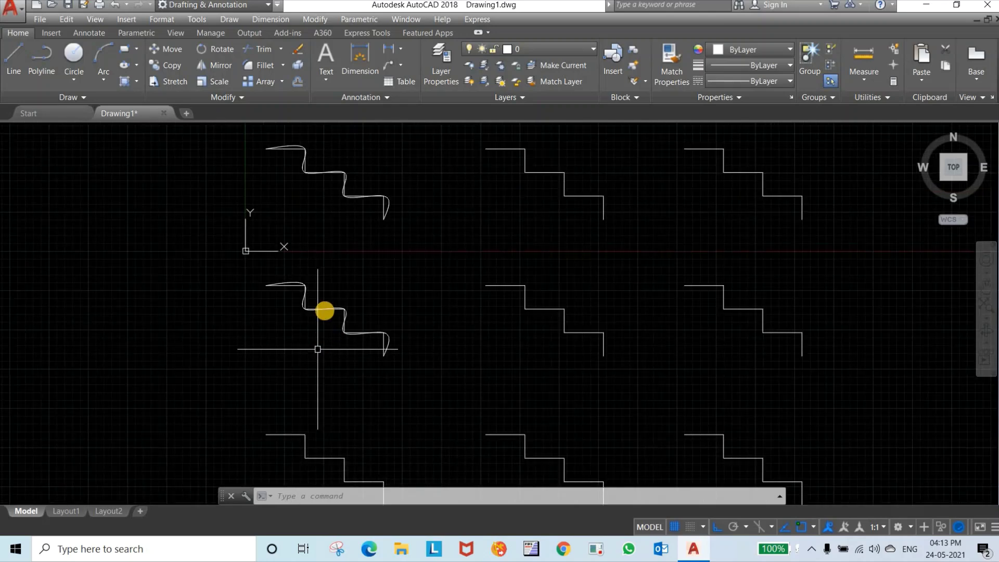
{"action": "scroll", "coordinate": [295, 297], "scroll_direction": "up", "scroll_amount": 4}
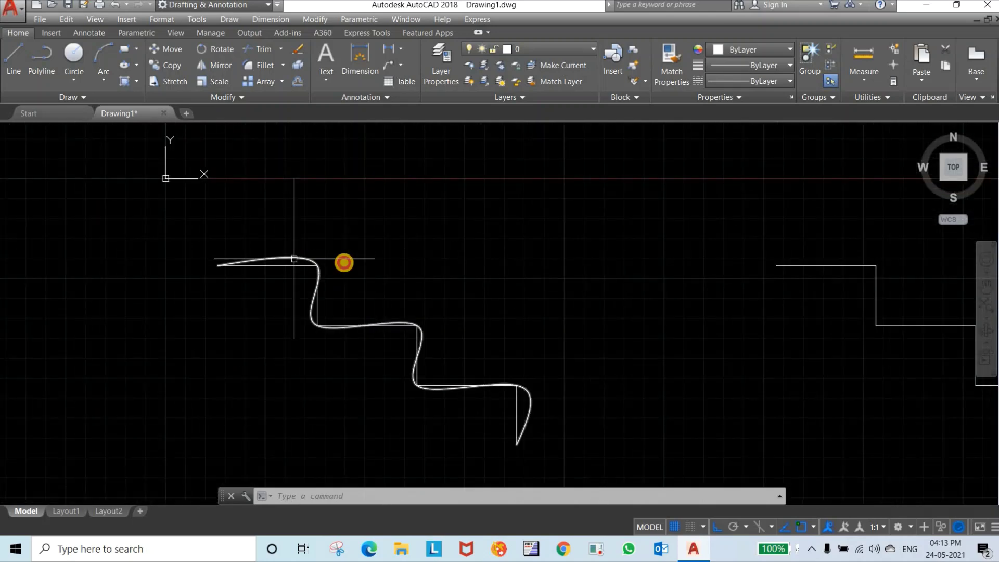
{"action": "left_click", "coordinate": [295, 259]}
{"action": "scroll", "coordinate": [346, 320], "scroll_direction": "up", "scroll_amount": 2}
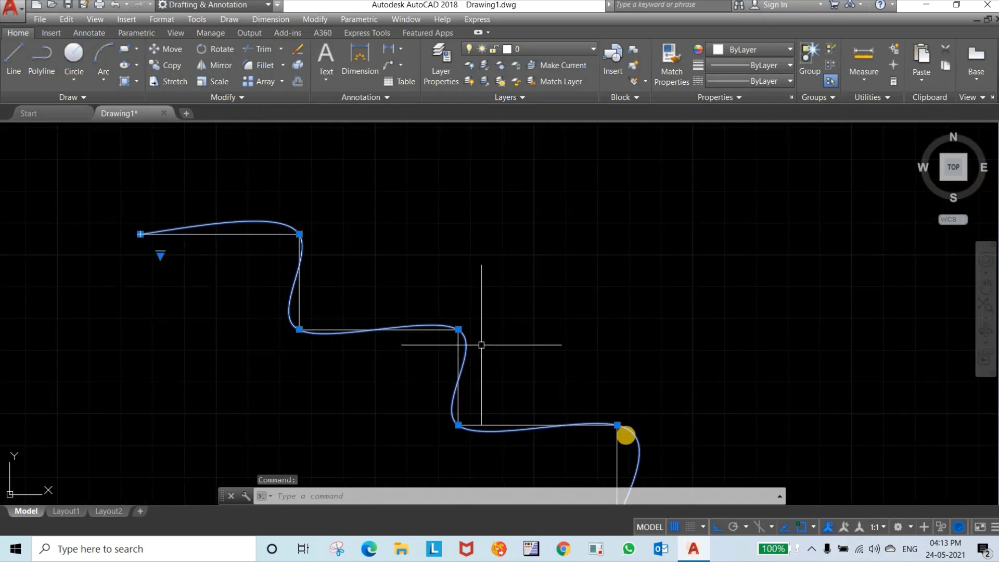
{"action": "middle_click_drag", "start_coordinate": [272, 326], "coordinate": [142, 222]}
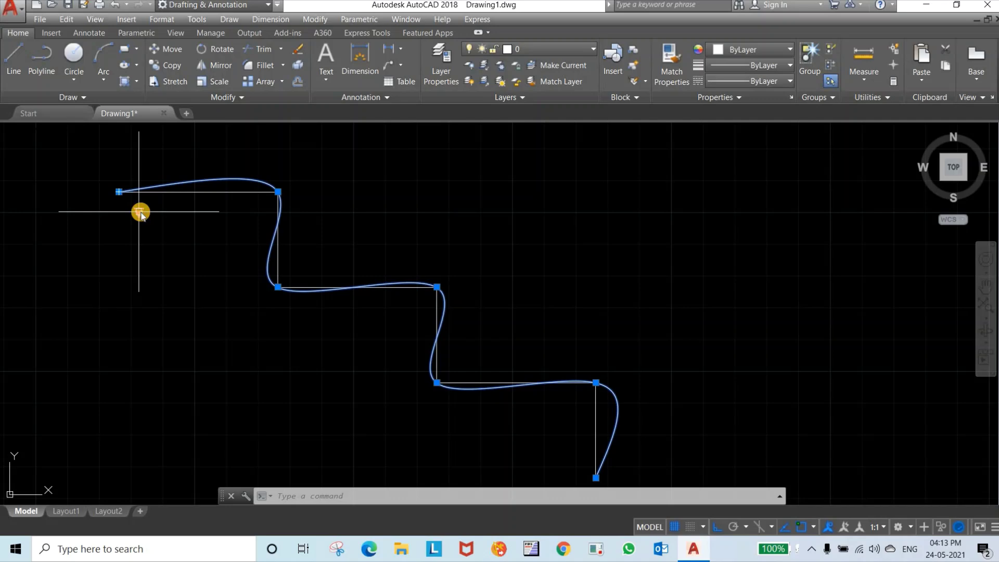
{"action": "mouse_move", "coordinate": [139, 212]}
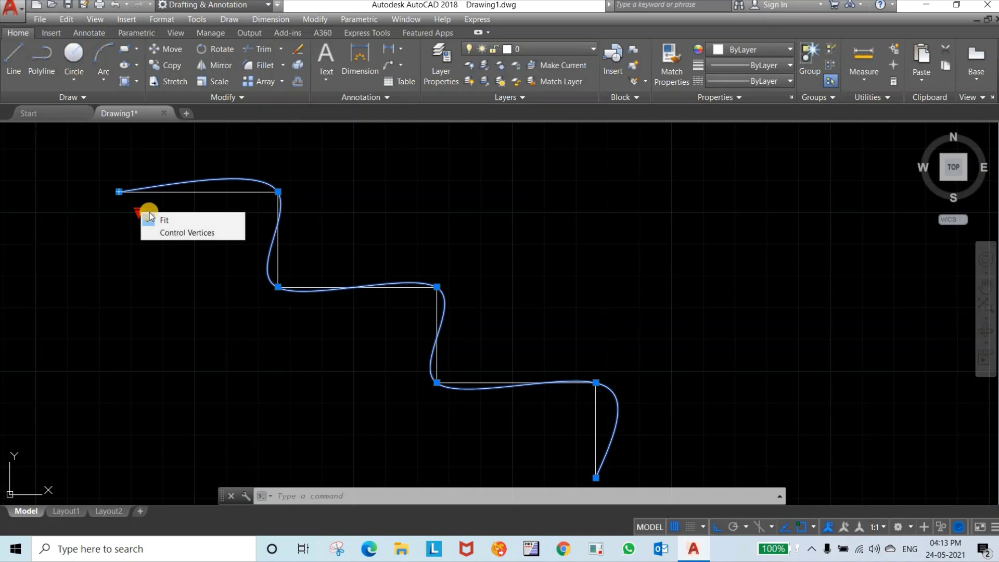
{"action": "left_click", "coordinate": [187, 233]}
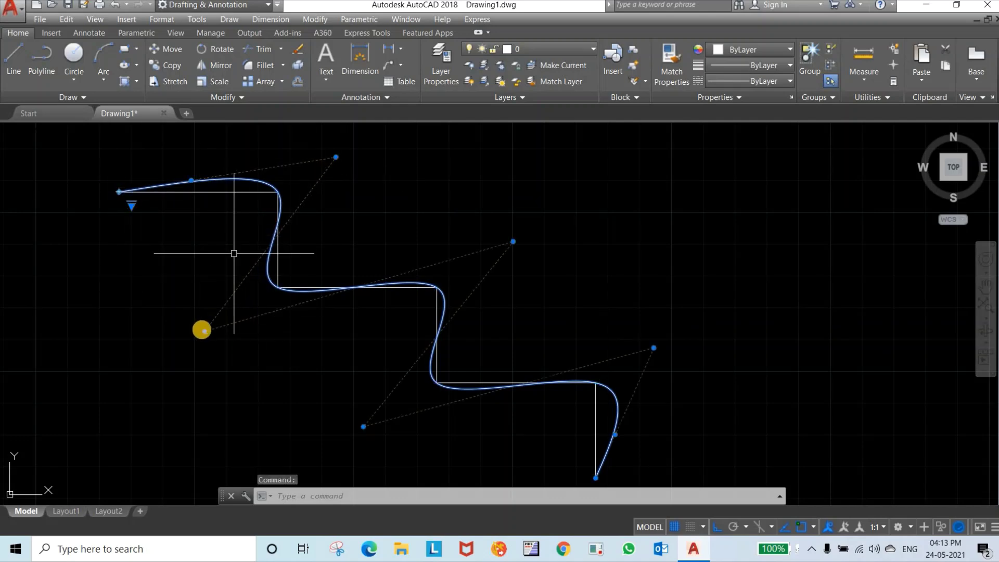
Try to stretch the control vertex below the first stair step horizontally to the right, and clear the spline's selection
{"action": "left_click", "coordinate": [207, 329]}
{"action": "left_click", "coordinate": [250, 361]}
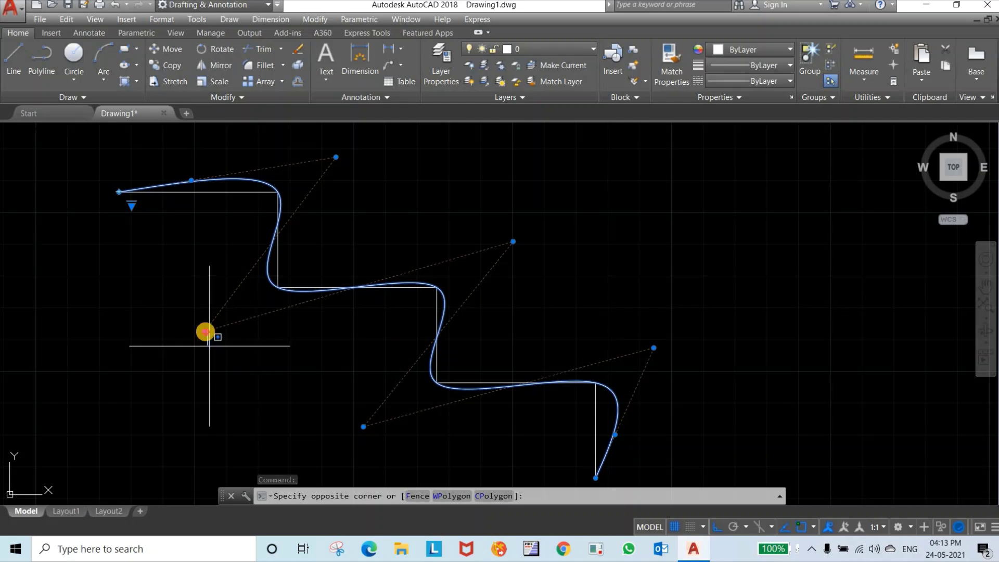
{"action": "left_click", "coordinate": [205, 330]}
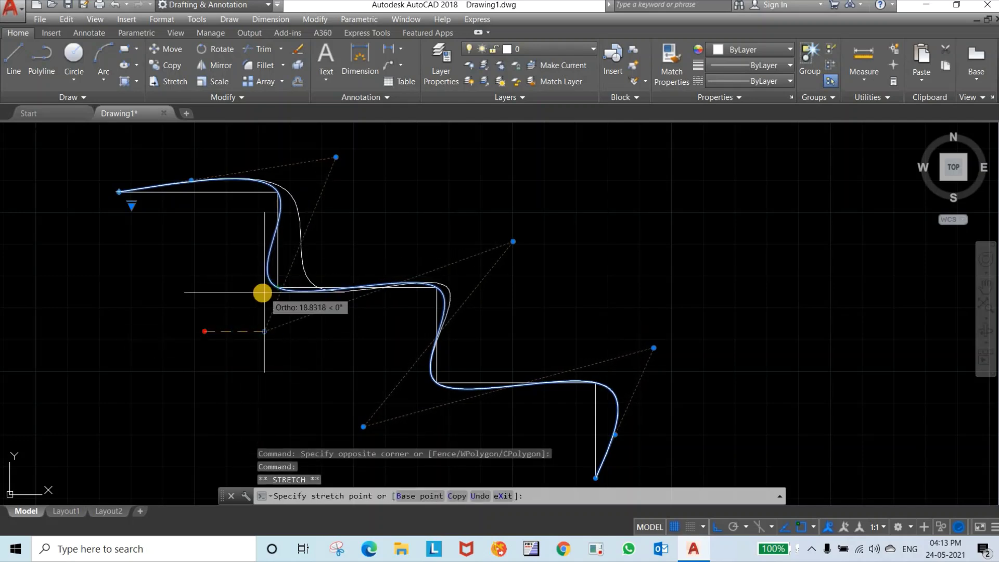
{"action": "key", "text": "Escape"}
{"action": "key", "text": "Escape"}
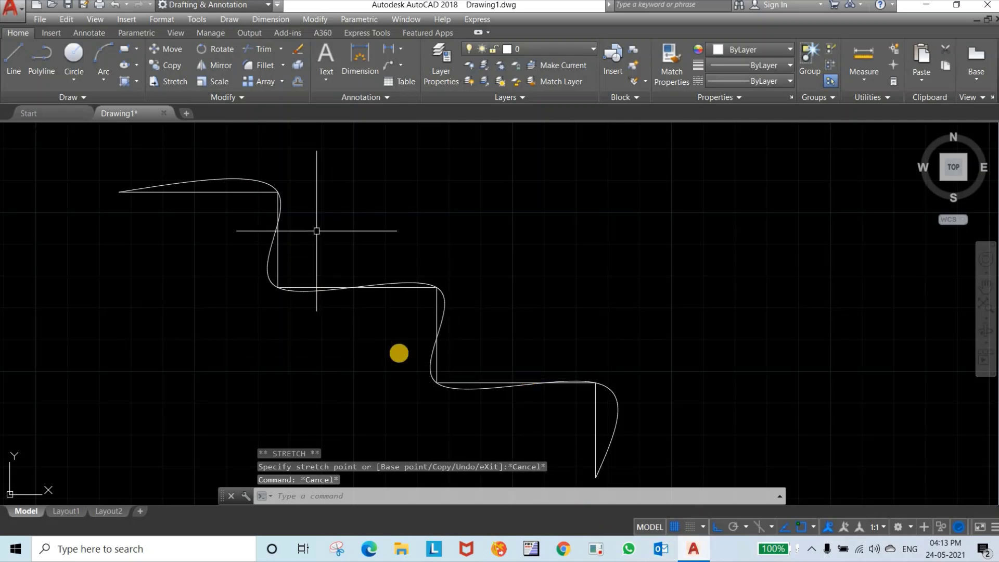
Select the middle-row spline and examine how its control vertices lie relative to the staircase
{"action": "scroll", "coordinate": [317, 235], "scroll_direction": "down", "scroll_amount": 4}
{"action": "left_click", "coordinate": [431, 318]}
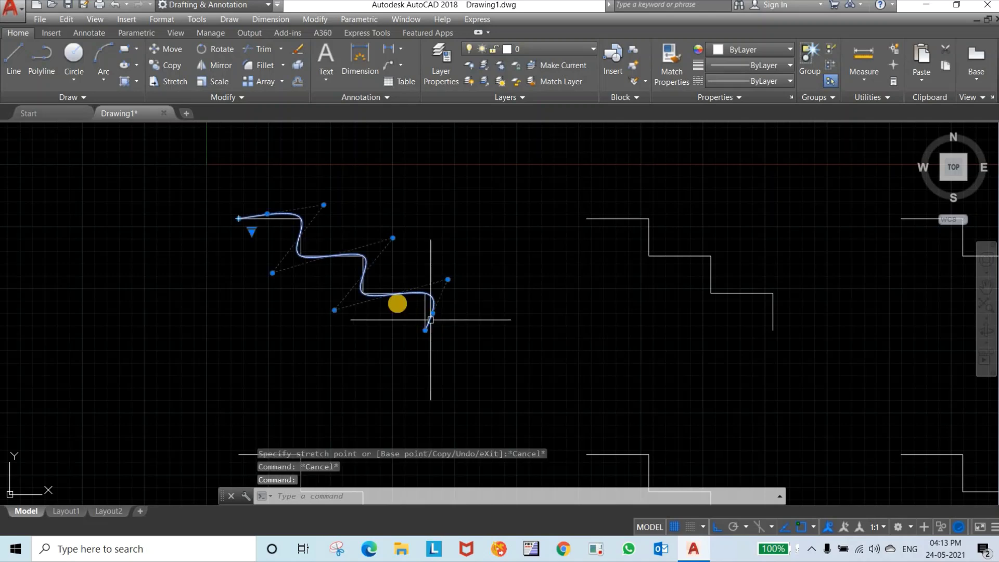
{"action": "scroll", "coordinate": [255, 180], "scroll_direction": "down", "scroll_amount": 2}
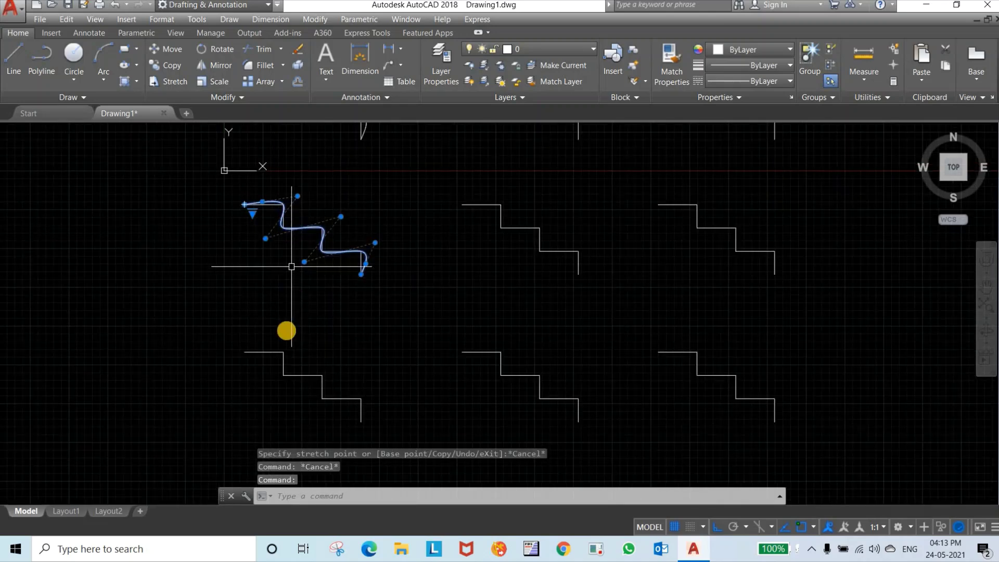
{"action": "middle_click_drag", "start_coordinate": [291, 265], "coordinate": [285, 211]}
{"action": "scroll", "coordinate": [293, 301], "scroll_direction": "up", "scroll_amount": 2}
{"action": "type", "text": "spl"}
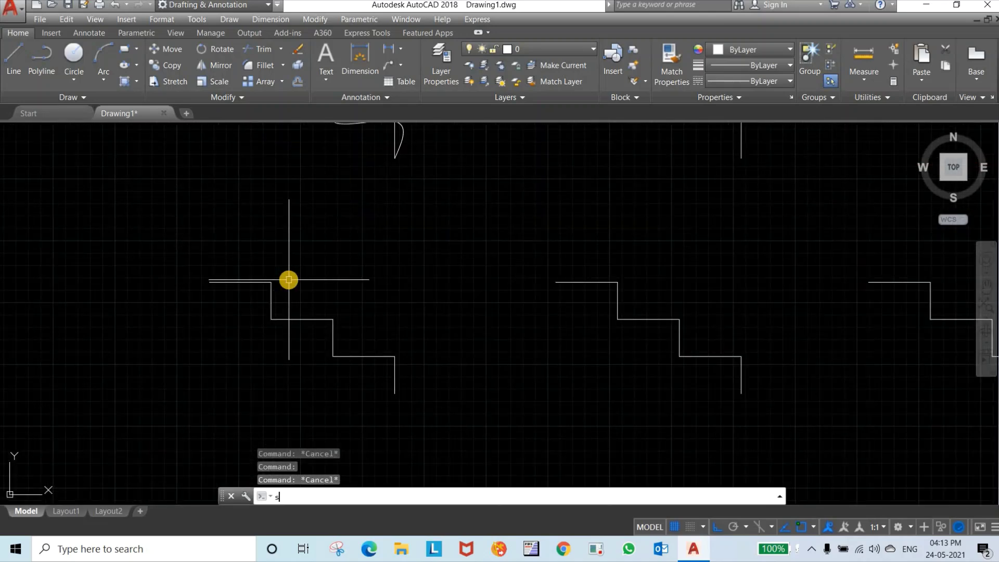
{"action": "key", "text": "Return"}
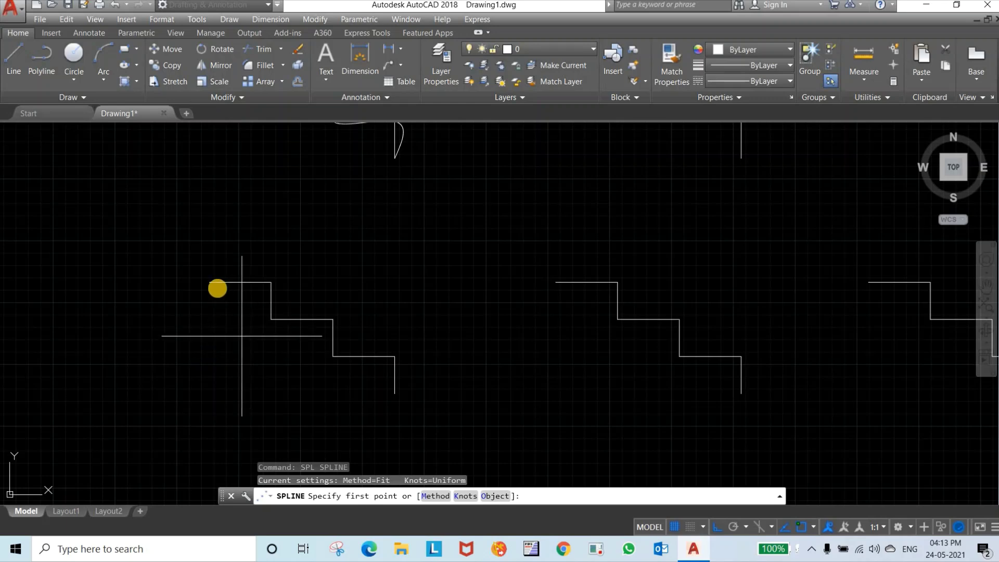
{"action": "left_click", "coordinate": [210, 282]}
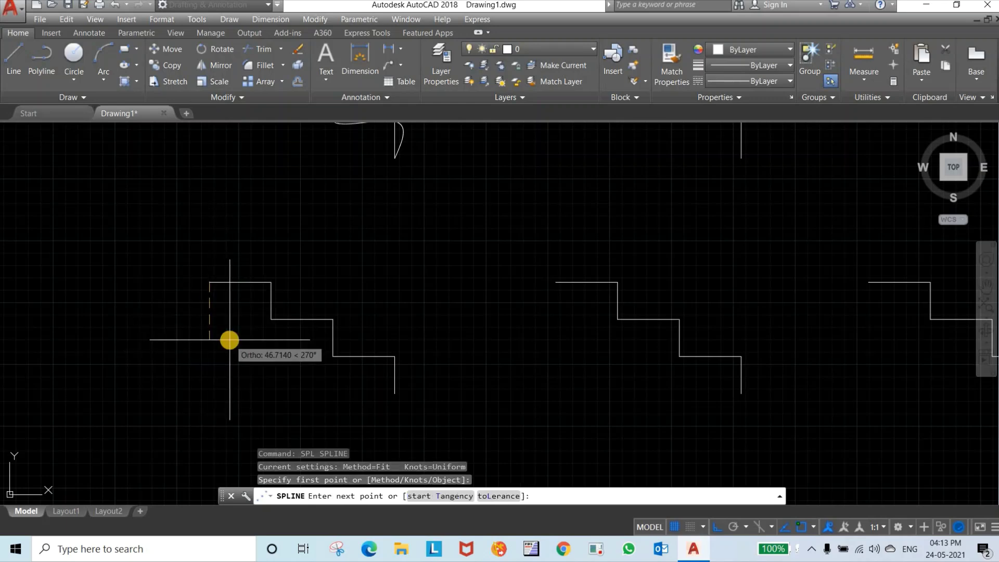
{"action": "key", "text": "Escape"}
Draw a spline with the CV creation method through all vertices of the bottom-row staircase in the first column
{"action": "key", "text": "Return"}
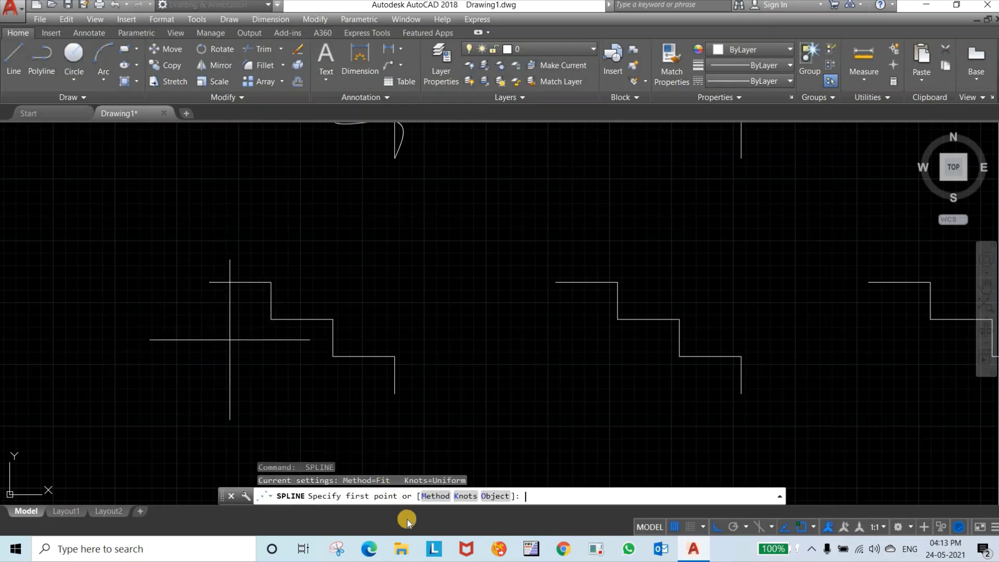
{"action": "left_click", "coordinate": [430, 497]}
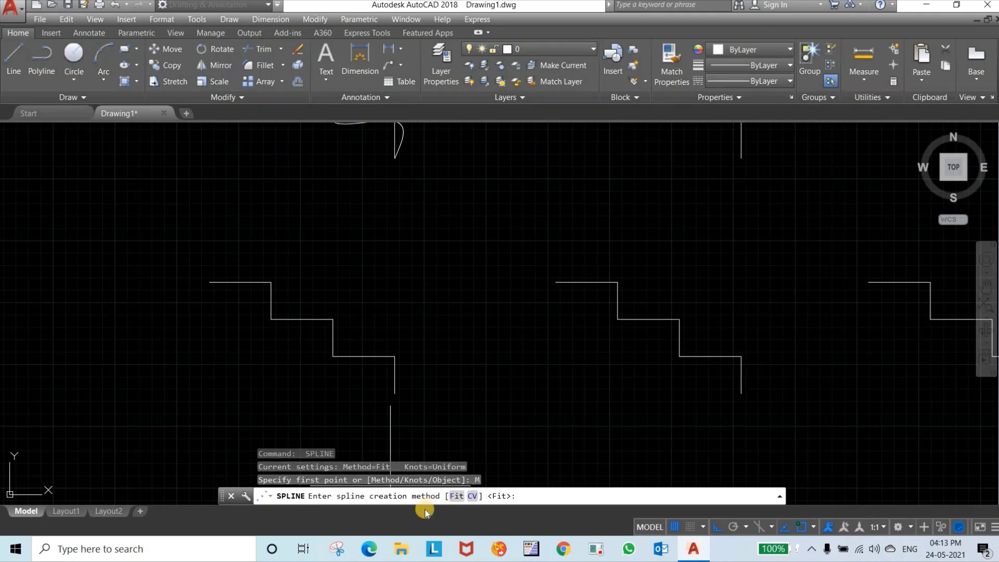
{"action": "left_click", "coordinate": [474, 496]}
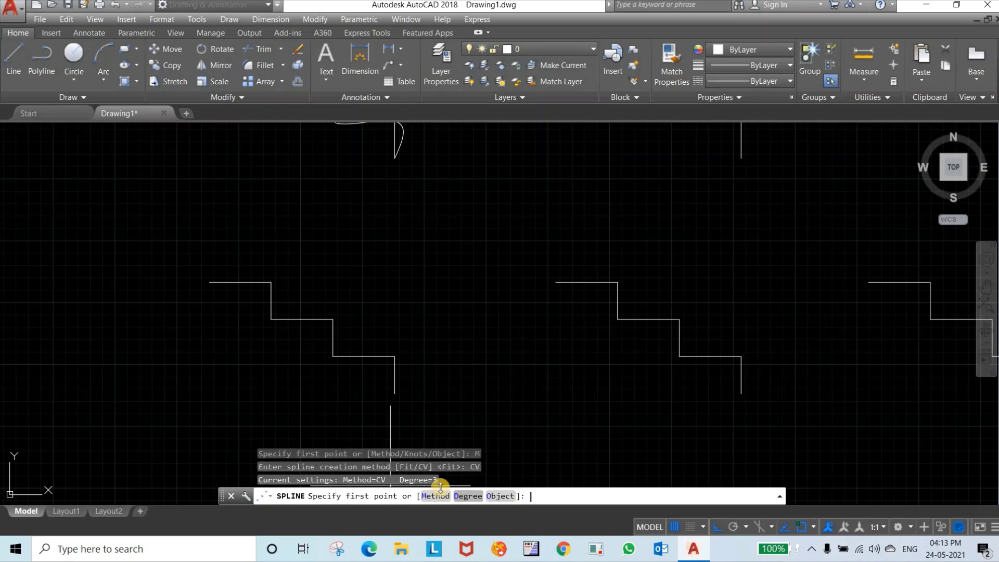
{"action": "left_click", "coordinate": [210, 281]}
{"action": "left_click", "coordinate": [270, 281]}
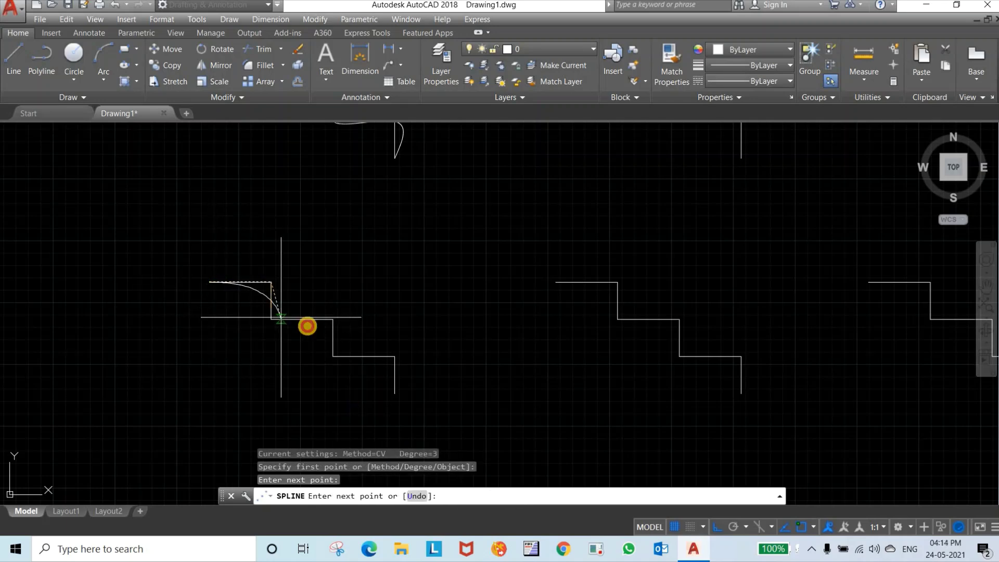
{"action": "left_click", "coordinate": [271, 318]}
{"action": "left_click", "coordinate": [333, 319]}
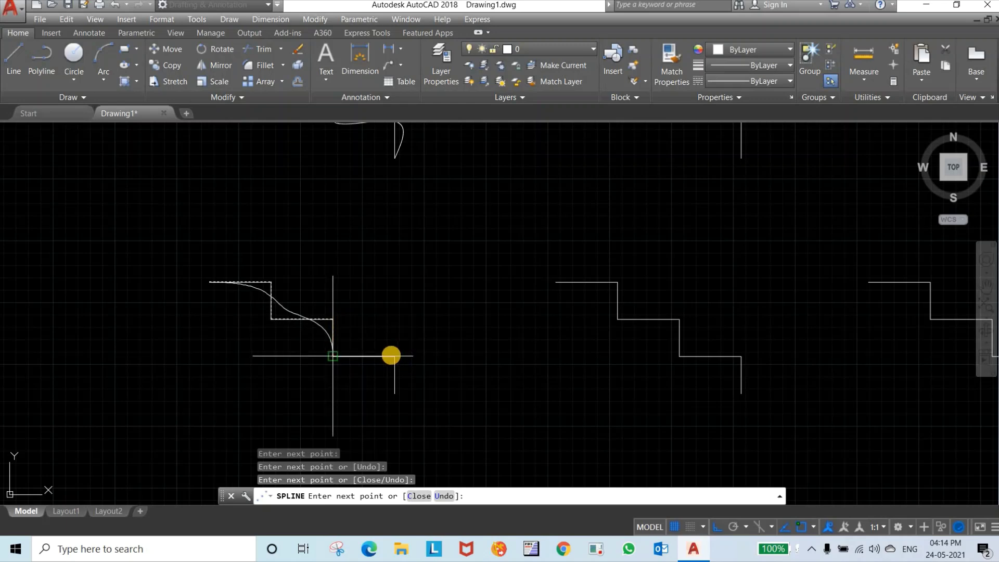
{"action": "left_click", "coordinate": [333, 356]}
{"action": "left_click", "coordinate": [395, 356]}
{"action": "left_click", "coordinate": [395, 394]}
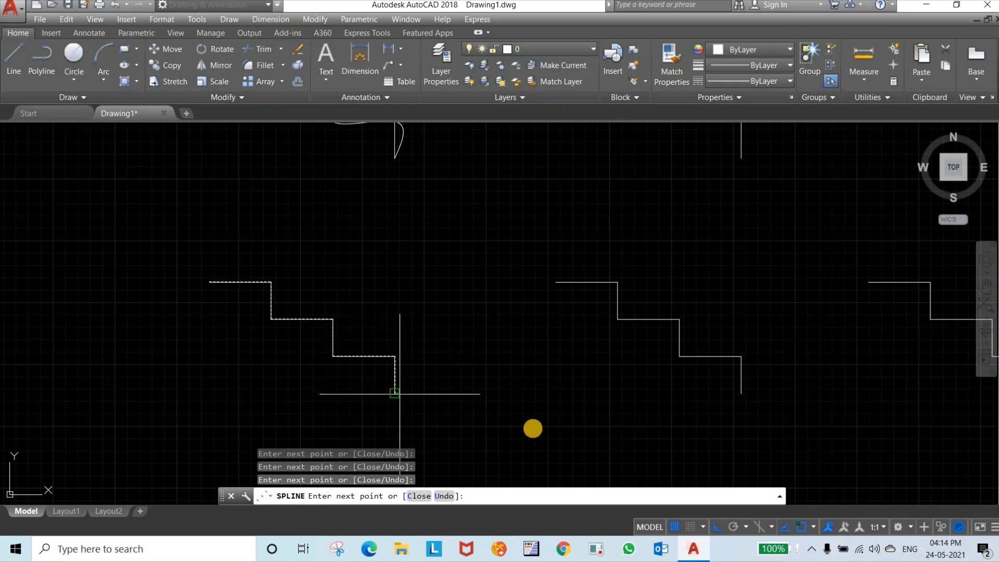
{"action": "key", "text": "Return"}
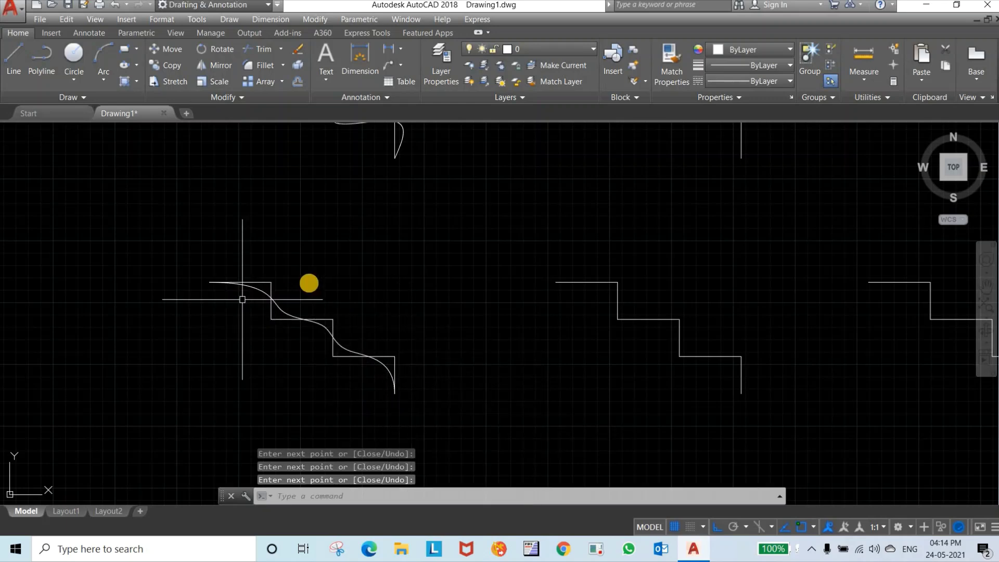
Select the bottom-row CV spline, examine its control vertices against the staircase corners, and clear the selection
{"action": "scroll", "coordinate": [240, 292], "scroll_direction": "up", "scroll_amount": 5}
{"action": "left_click", "coordinate": [311, 279]}
{"action": "scroll", "coordinate": [507, 364], "scroll_direction": "down", "scroll_amount": 7}
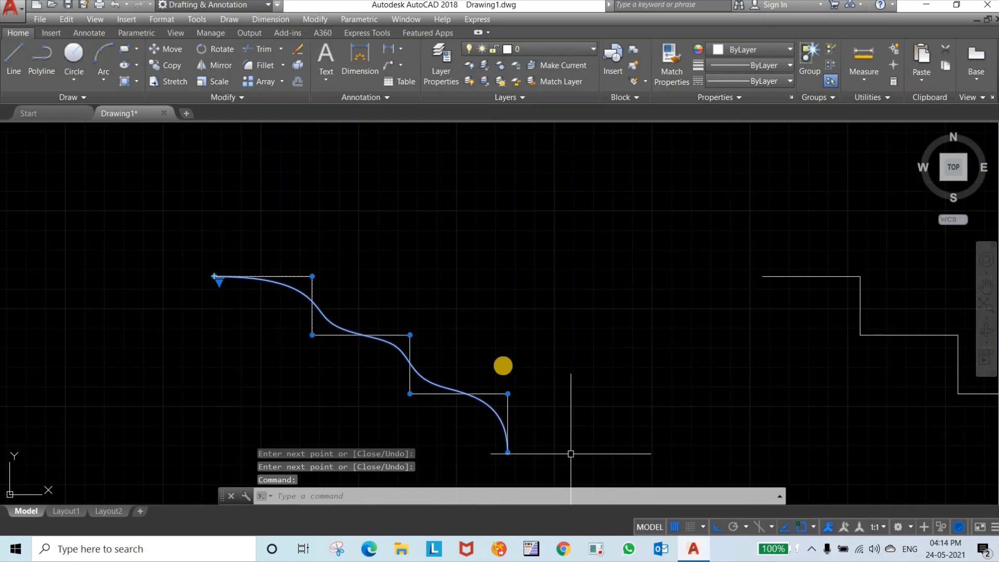
{"action": "scroll", "coordinate": [390, 267], "scroll_direction": "down", "scroll_amount": 2}
{"action": "key", "text": "Escape"}
{"action": "scroll", "coordinate": [429, 308], "scroll_direction": "up", "scroll_amount": 2}
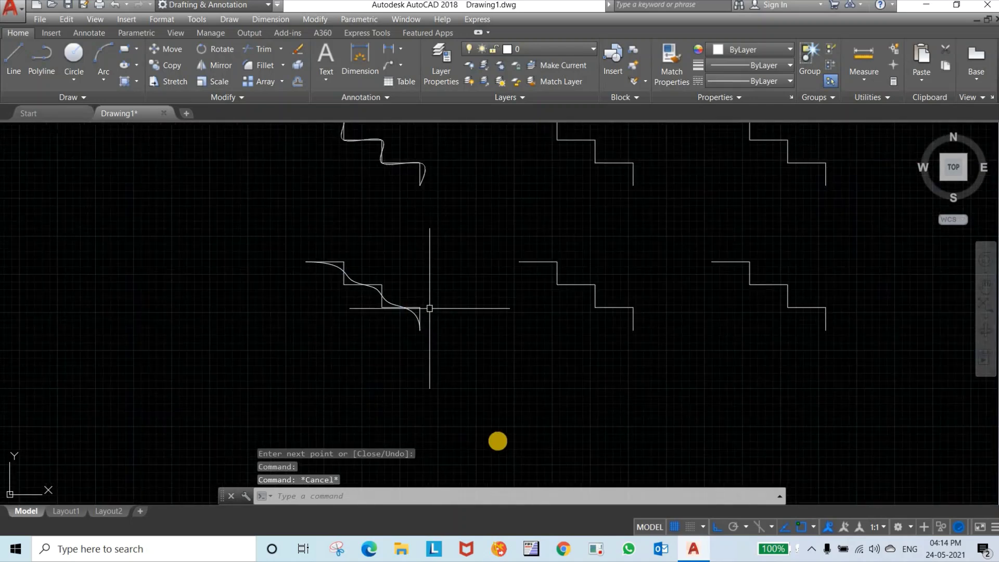
{"action": "scroll", "coordinate": [499, 439], "scroll_direction": "up", "scroll_amount": 2}
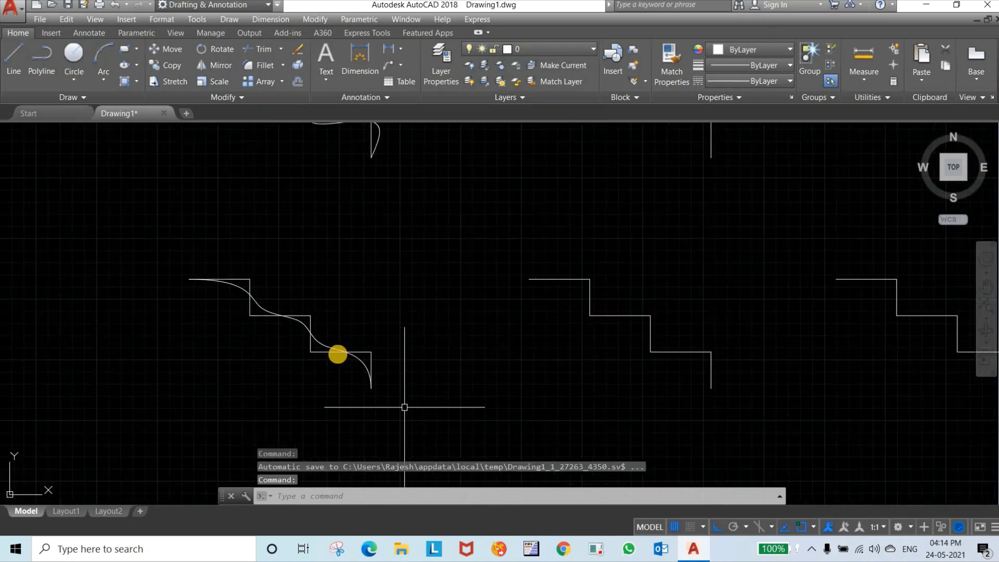
{"action": "left_click", "coordinate": [364, 357]}
{"action": "scroll", "coordinate": [357, 358], "scroll_direction": "up", "scroll_amount": 3}
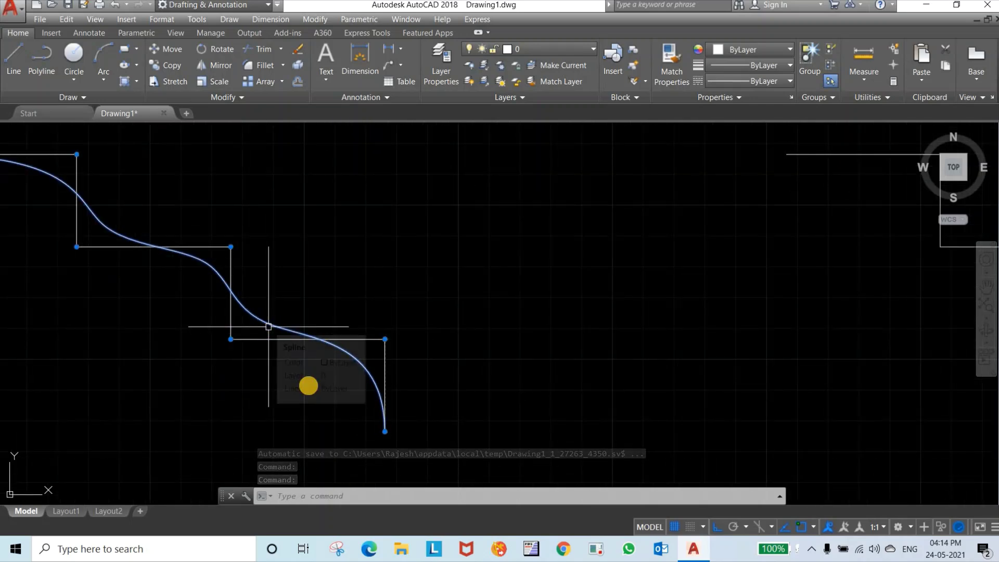
{"action": "scroll", "coordinate": [269, 326], "scroll_direction": "down", "scroll_amount": 4}
{"action": "key", "text": "Escape"}
Select the middle-row spline in the first column and stretch its lowest outer control vertex onto the staircase's last outer corner
{"action": "middle_click_drag", "start_coordinate": [335, 248], "coordinate": [384, 550]}
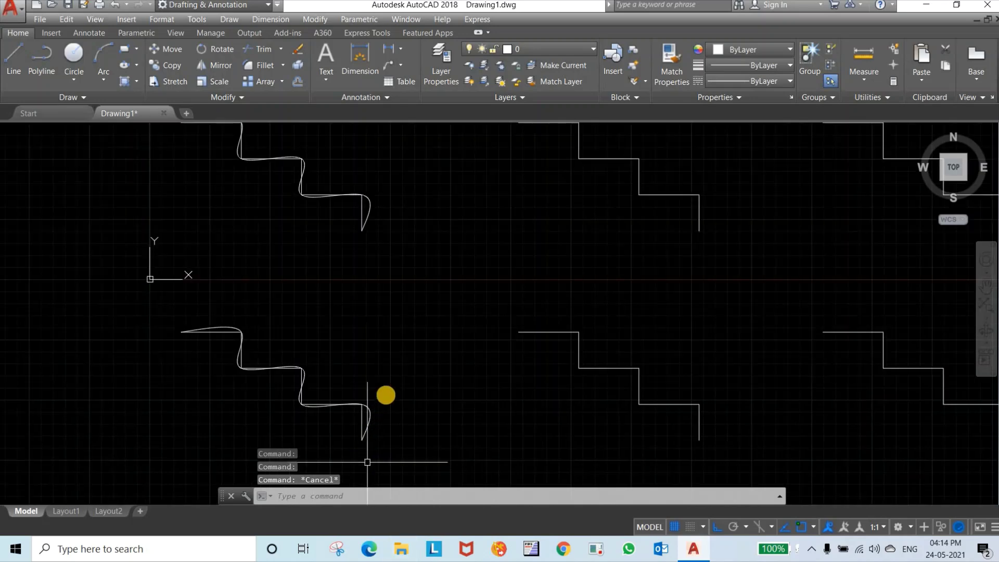
{"action": "scroll", "coordinate": [364, 448], "scroll_direction": "up", "scroll_amount": 2}
{"action": "left_click", "coordinate": [371, 398]}
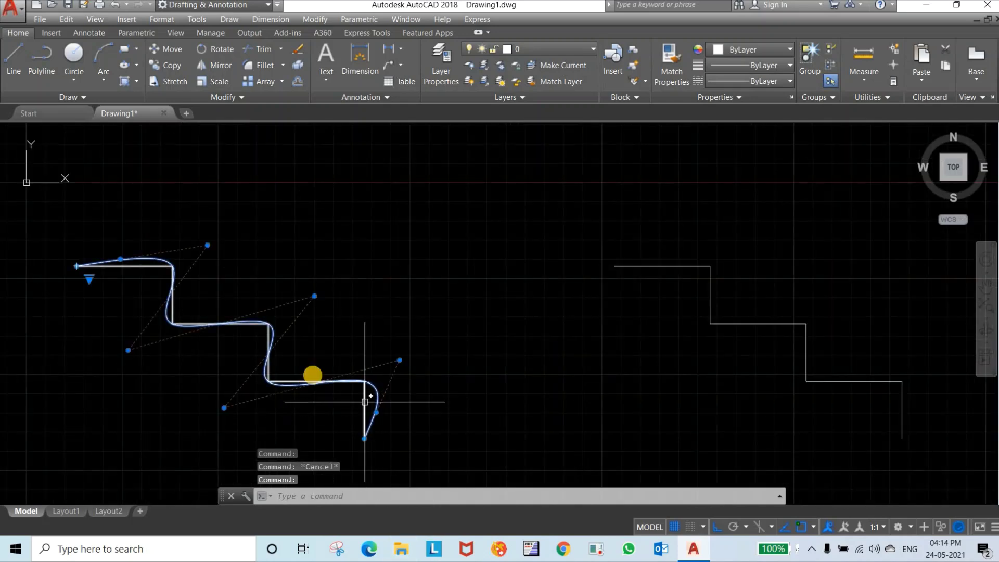
{"action": "scroll", "coordinate": [274, 413], "scroll_direction": "up", "scroll_amount": 2}
{"action": "middle_click_drag", "start_coordinate": [372, 330], "coordinate": [447, 316]}
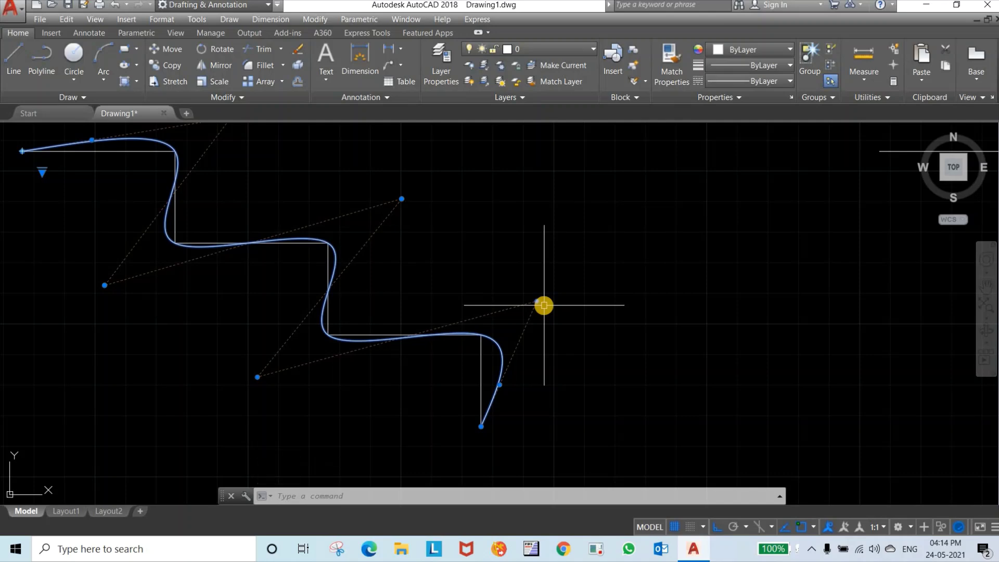
{"action": "scroll", "coordinate": [542, 290], "scroll_direction": "down", "scroll_amount": 6}
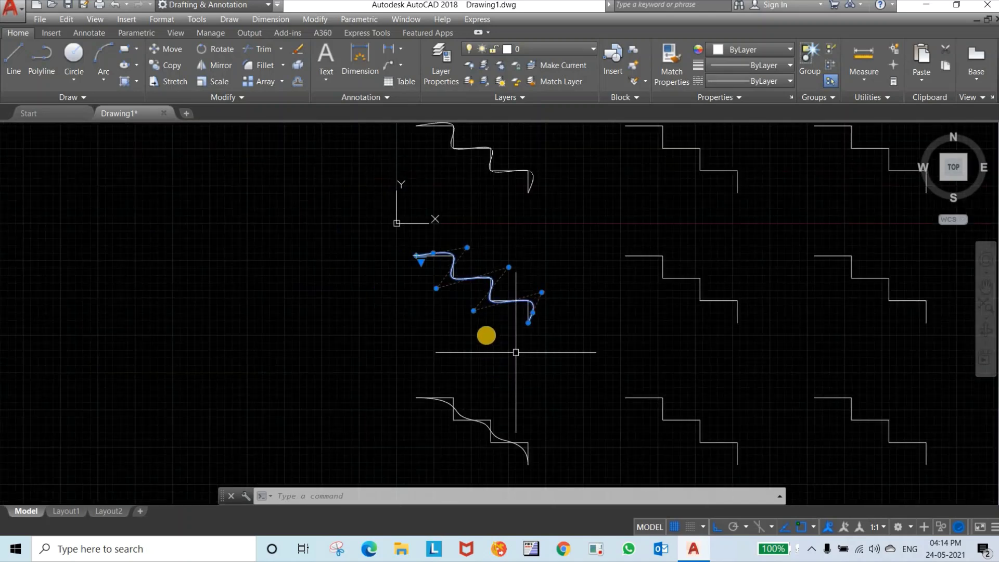
{"action": "scroll", "coordinate": [520, 268], "scroll_direction": "up", "scroll_amount": 6}
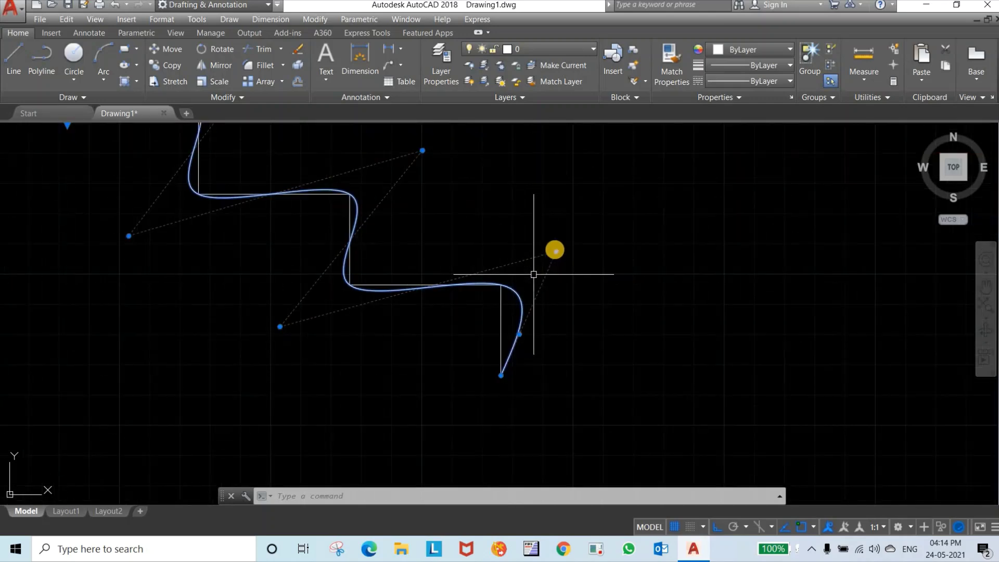
{"action": "left_click", "coordinate": [556, 252]}
{"action": "left_click", "coordinate": [501, 285]}
Stretch the control vertex below the lowest inner corner onto that corner, and the one near the spline's lower end onto the staircase's endpoint
{"action": "left_click", "coordinate": [280, 327]}
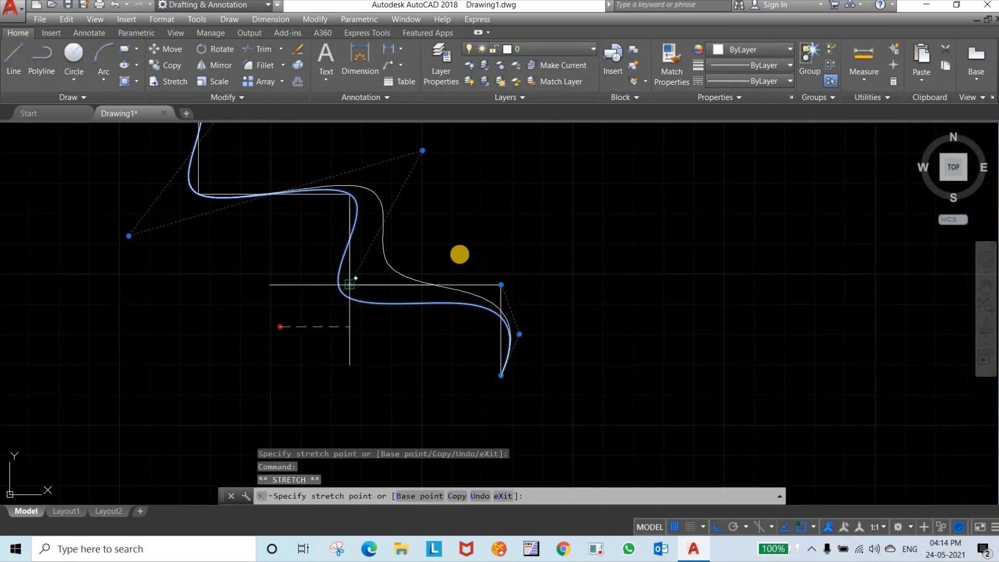
{"action": "left_click", "coordinate": [349, 284]}
{"action": "scroll", "coordinate": [441, 209], "scroll_direction": "down", "scroll_amount": 2}
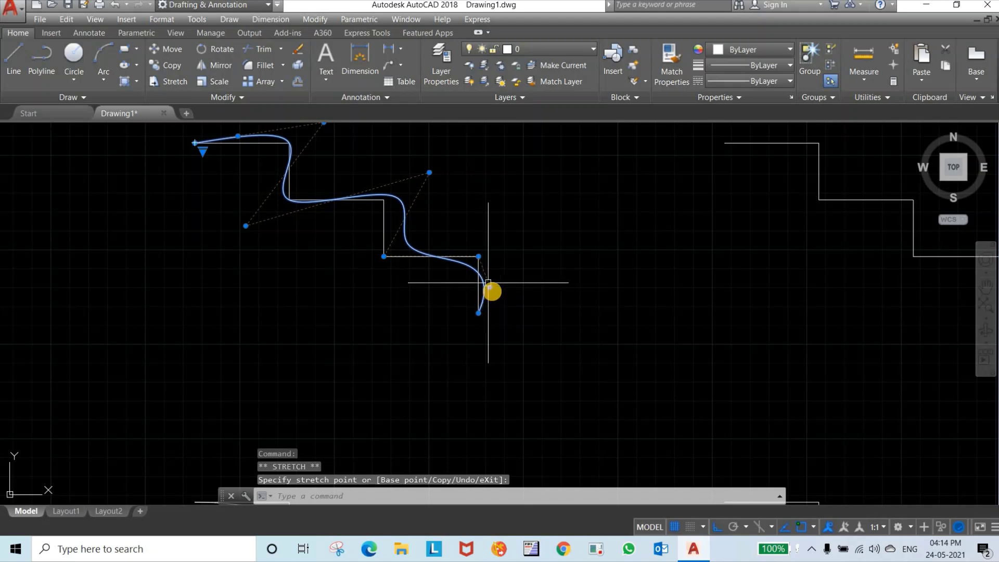
{"action": "scroll", "coordinate": [495, 295], "scroll_direction": "up", "scroll_amount": 2}
{"action": "left_click", "coordinate": [490, 290]}
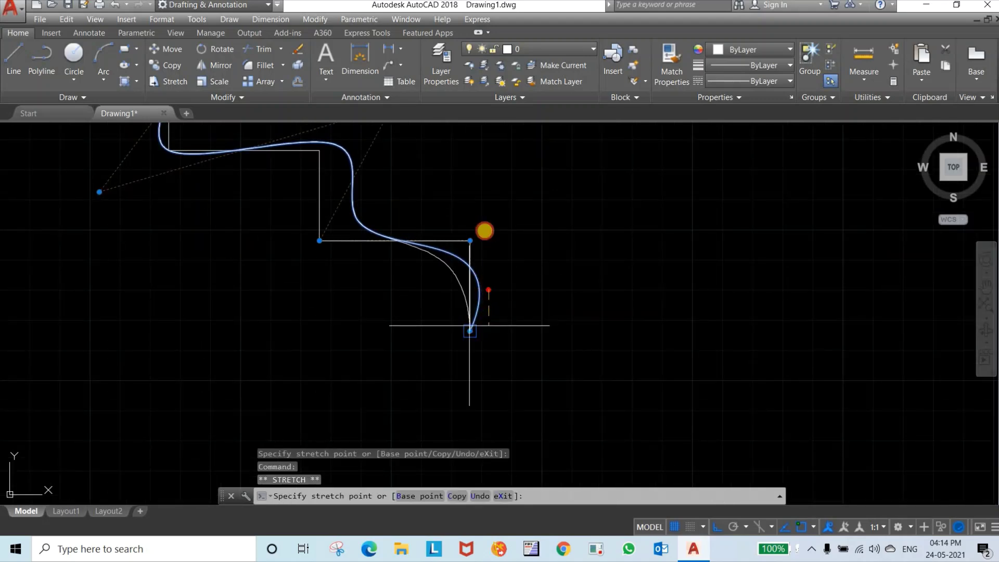
{"action": "left_click", "coordinate": [470, 330]}
Stretch the next two control vertices up the middle-row spline onto the staircase's second outer corner and first inner corner
{"action": "scroll", "coordinate": [484, 232], "scroll_direction": "down", "scroll_amount": 2}
{"action": "middle_click_drag", "start_coordinate": [481, 417], "coordinate": [449, 232]}
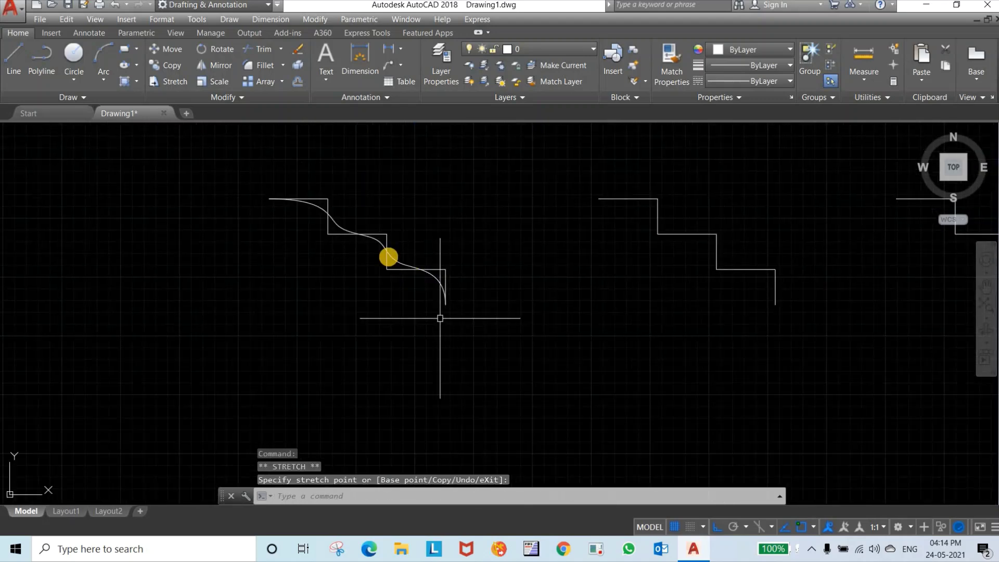
{"action": "scroll", "coordinate": [434, 286], "scroll_direction": "up", "scroll_amount": 2}
{"action": "middle_click_drag", "start_coordinate": [435, 285], "coordinate": [458, 430]}
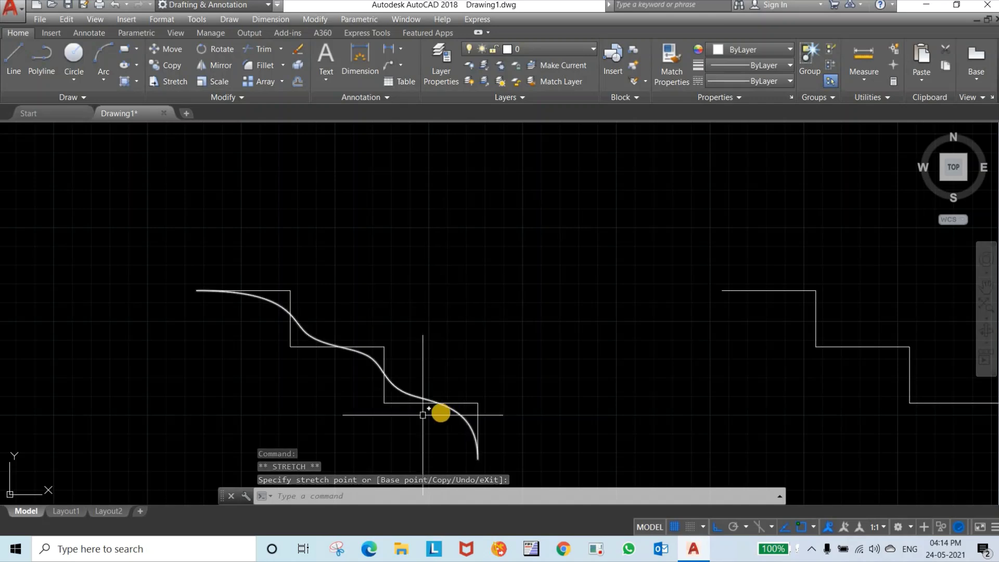
{"action": "scroll", "coordinate": [431, 390], "scroll_direction": "down", "scroll_amount": 4}
{"action": "scroll", "coordinate": [421, 241], "scroll_direction": "up", "scroll_amount": 6}
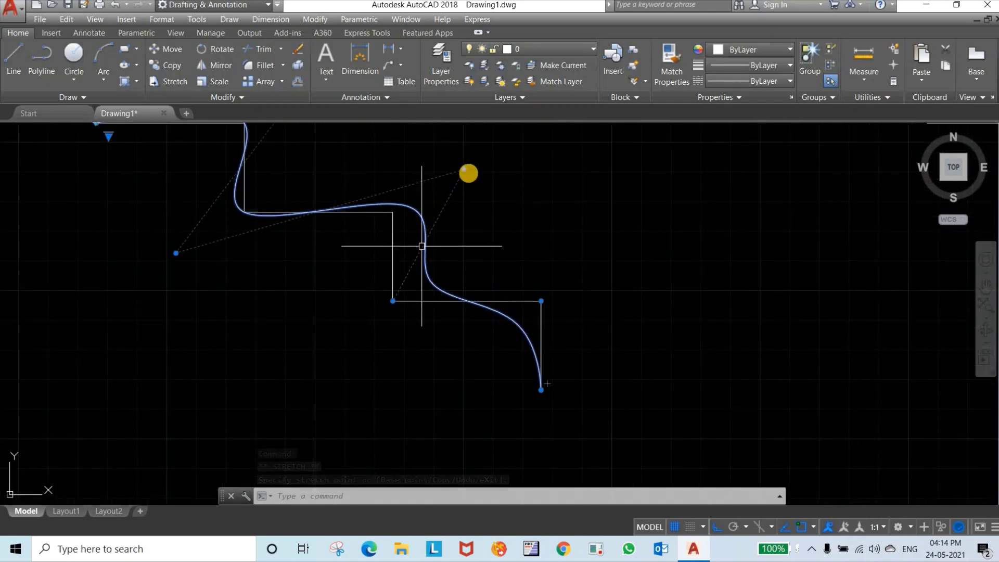
{"action": "left_click", "coordinate": [463, 170]}
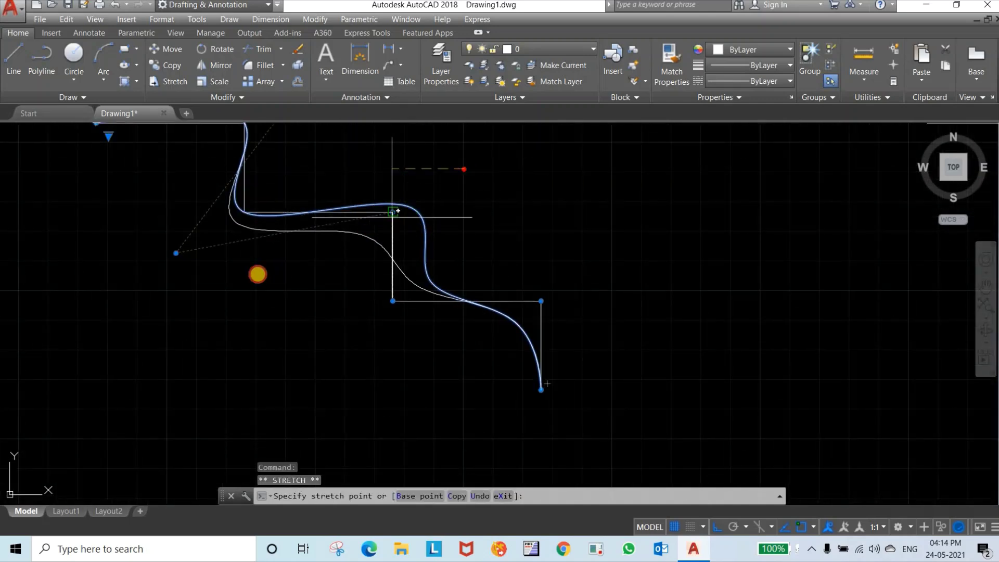
{"action": "left_click", "coordinate": [176, 253]}
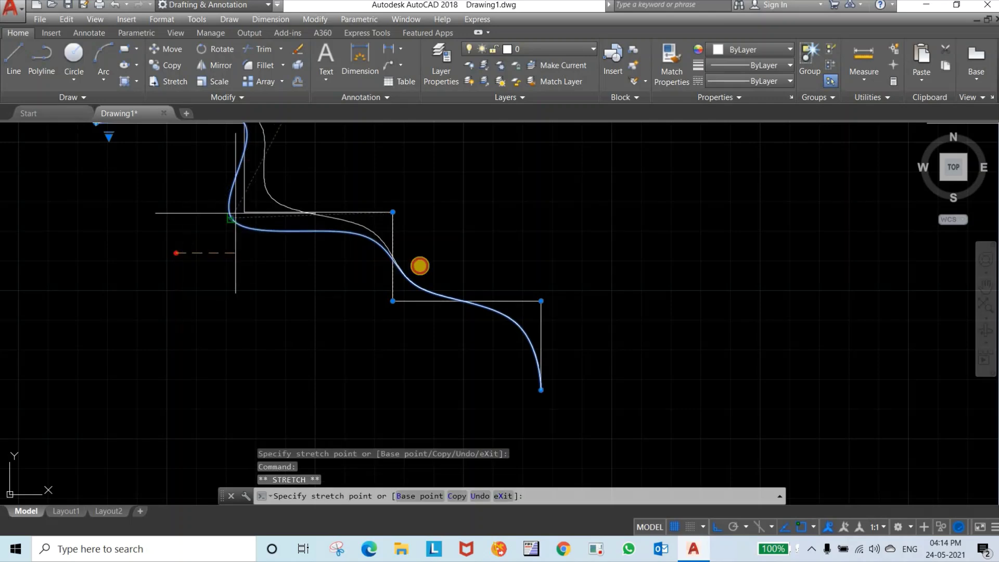
{"action": "left_click", "coordinate": [244, 212]}
Stretch the remaining control vertices onto the first outer corner and the staircase's start point, and clear the selection
{"action": "scroll", "coordinate": [245, 211], "scroll_direction": "down", "scroll_amount": 3}
{"action": "scroll", "coordinate": [410, 214], "scroll_direction": "up", "scroll_amount": 3}
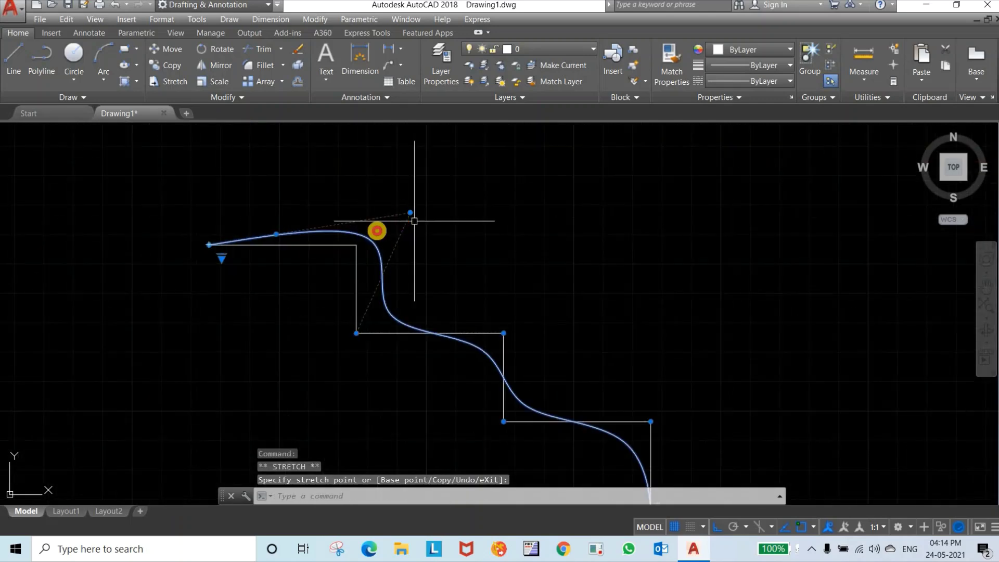
{"action": "left_click", "coordinate": [410, 212]}
{"action": "left_click", "coordinate": [356, 245]}
{"action": "scroll", "coordinate": [466, 210], "scroll_direction": "down", "scroll_amount": 3}
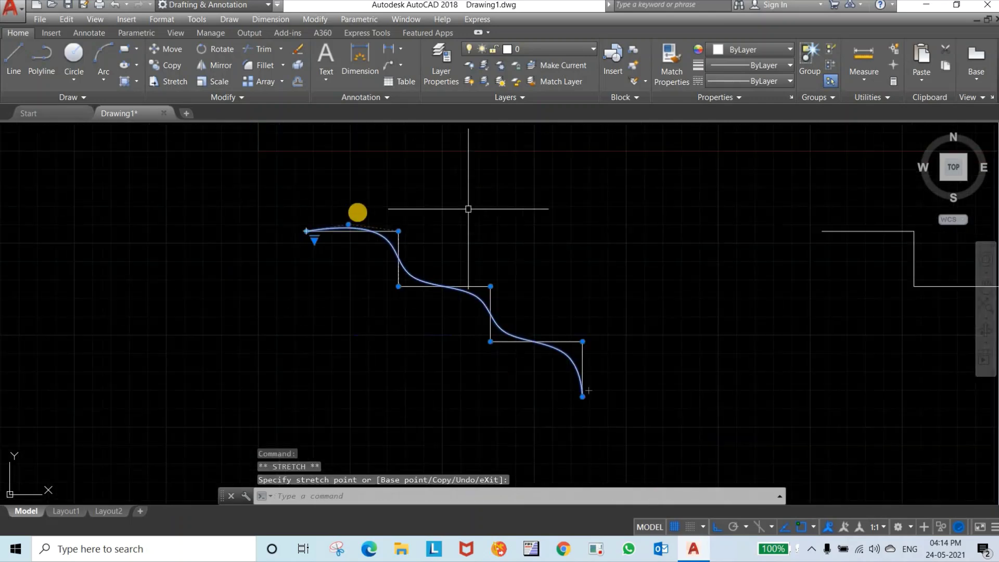
{"action": "scroll", "coordinate": [303, 247], "scroll_direction": "up", "scroll_amount": 3}
{"action": "left_click", "coordinate": [307, 203]}
{"action": "left_click", "coordinate": [306, 205]}
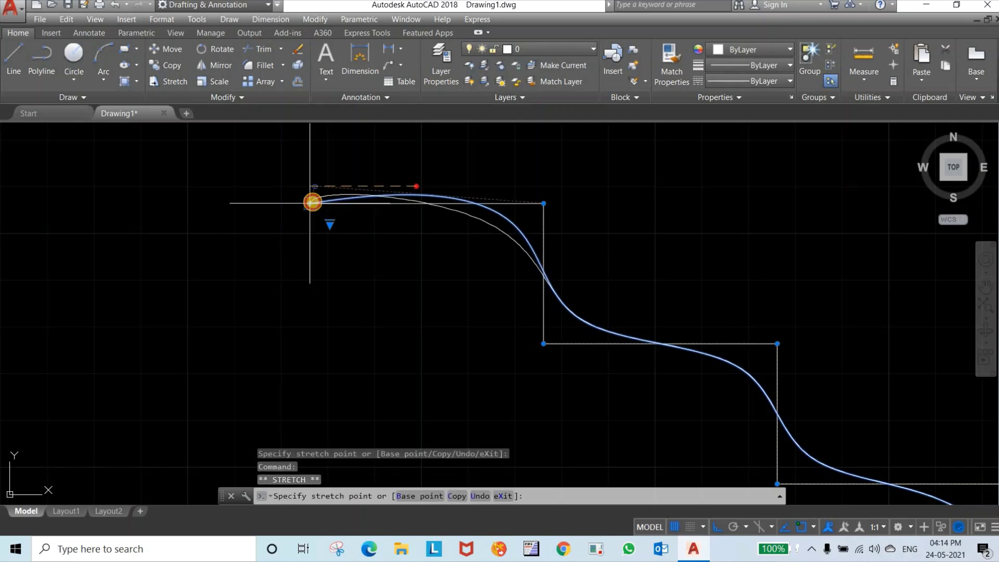
{"action": "key", "text": "Escape"}
Start a control-vertex spline and set its degree to 5
{"action": "scroll", "coordinate": [560, 357], "scroll_direction": "down", "scroll_amount": 4}
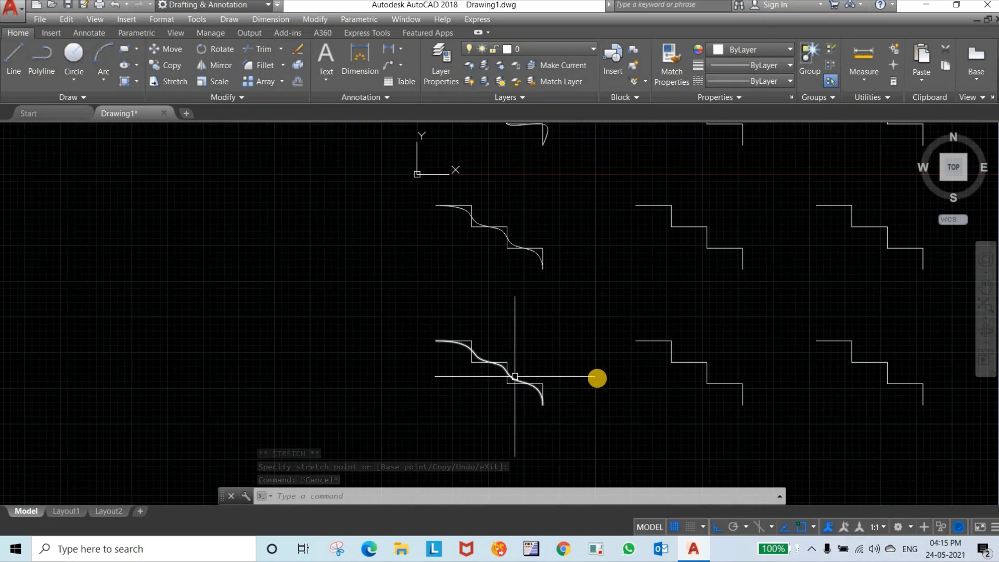
{"action": "middle_click_drag", "start_coordinate": [597, 378], "coordinate": [444, 376]}
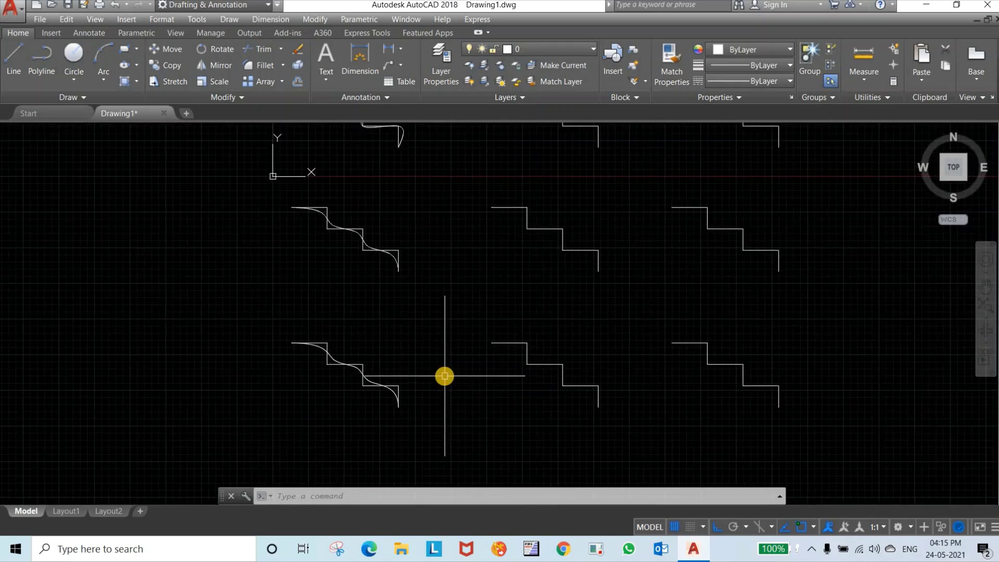
{"action": "type", "text": "spline"}
{"action": "key", "text": "Return"}
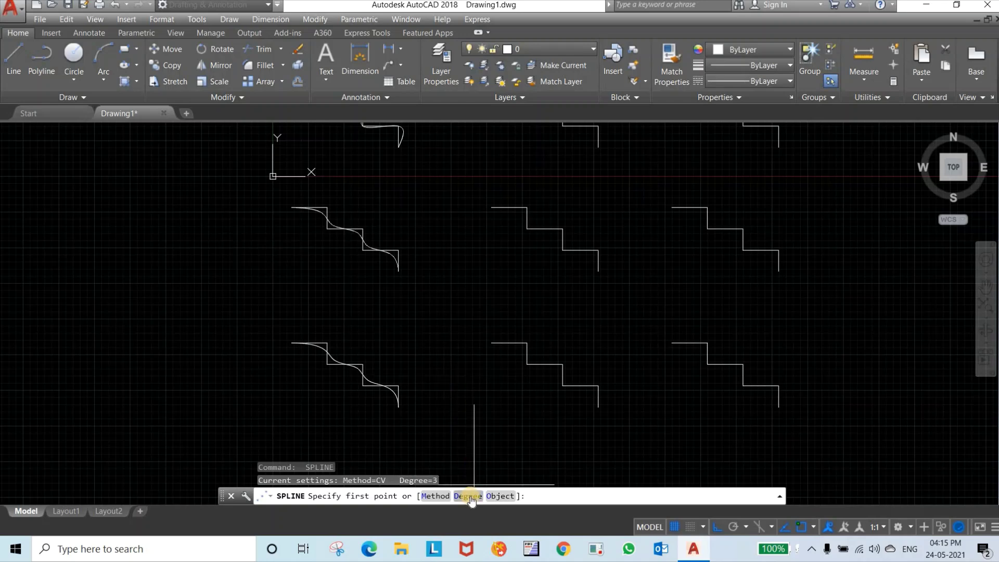
{"action": "type", "text": "D"}
{"action": "key", "text": "Return"}
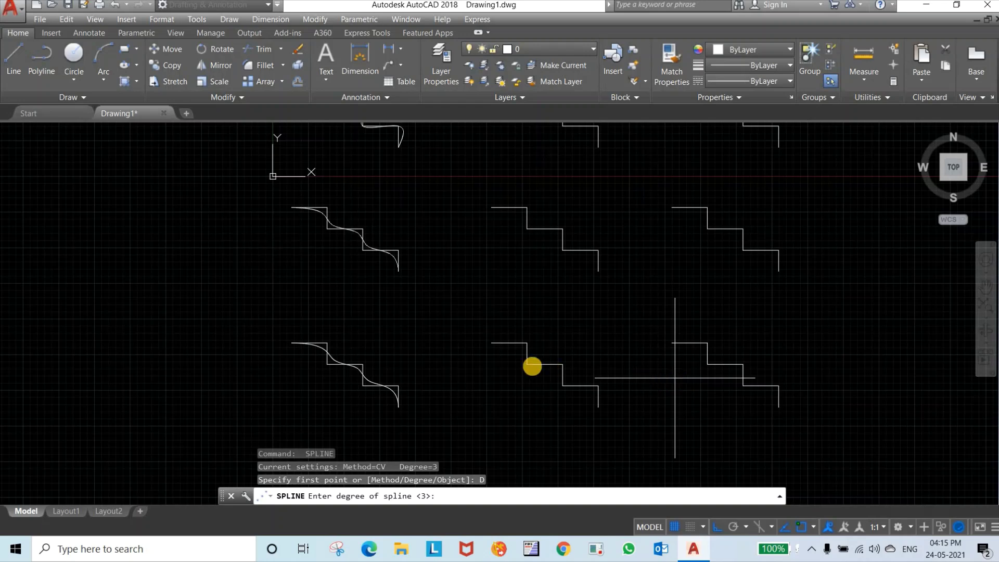
{"action": "scroll", "coordinate": [415, 404], "scroll_direction": "up", "scroll_amount": 4}
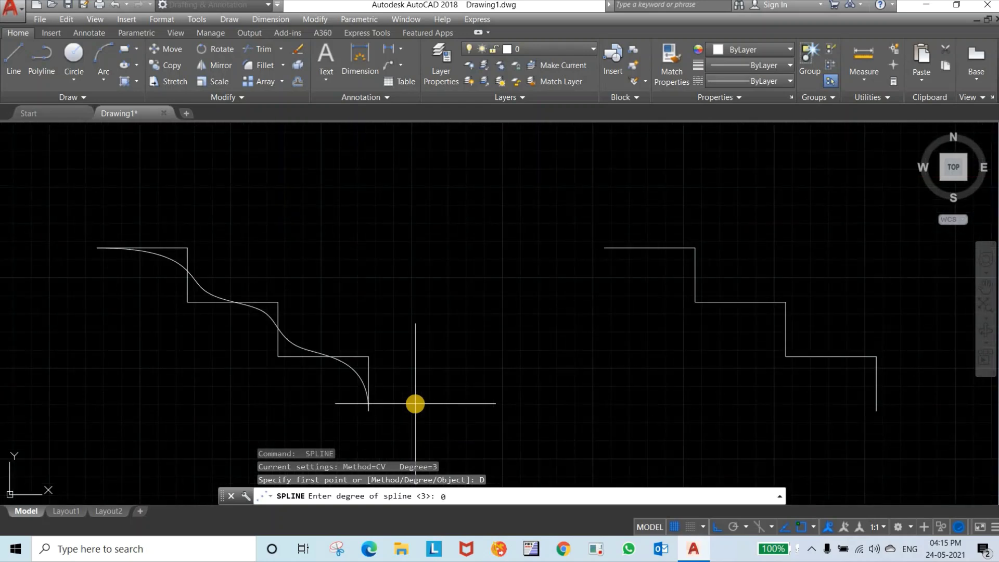
{"action": "key", "text": "Return"}
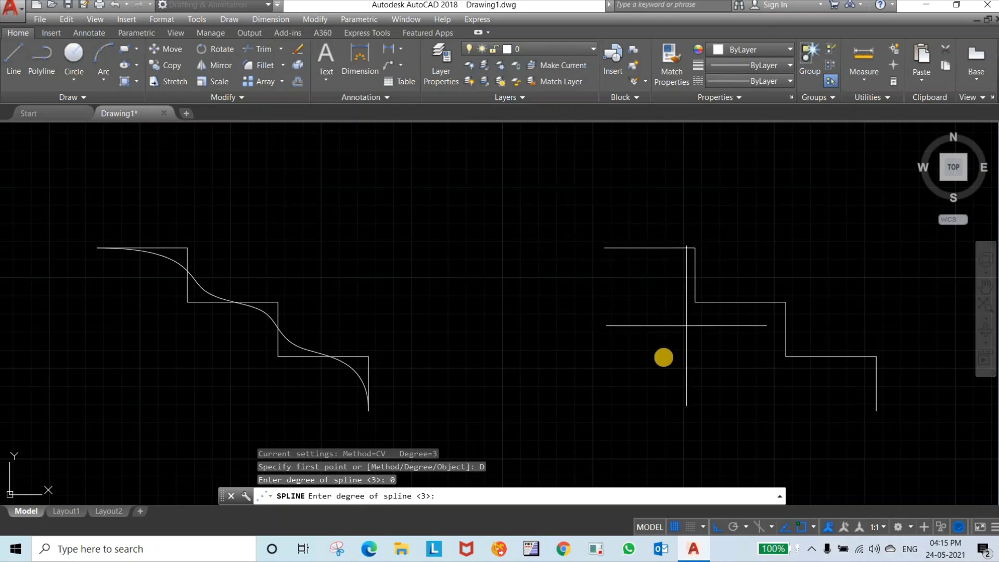
{"action": "type", "text": "5"}
{"action": "key", "text": "Return"}
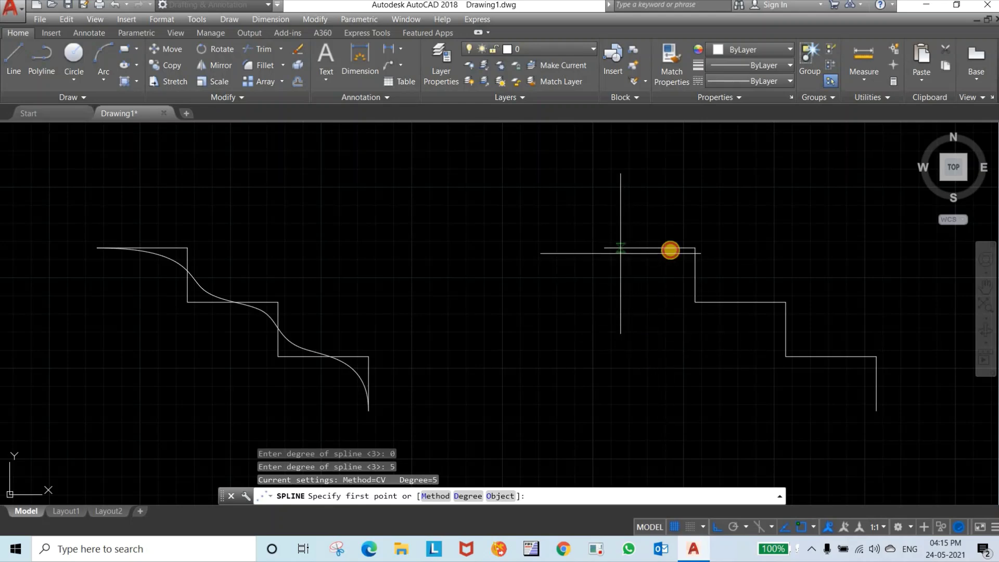
Draw the degree-5 spline with control vertices on every corner of the bottom-row staircase in the second column, from start point to endpoint
{"action": "left_click", "coordinate": [694, 248]}
{"action": "left_click", "coordinate": [695, 247]}
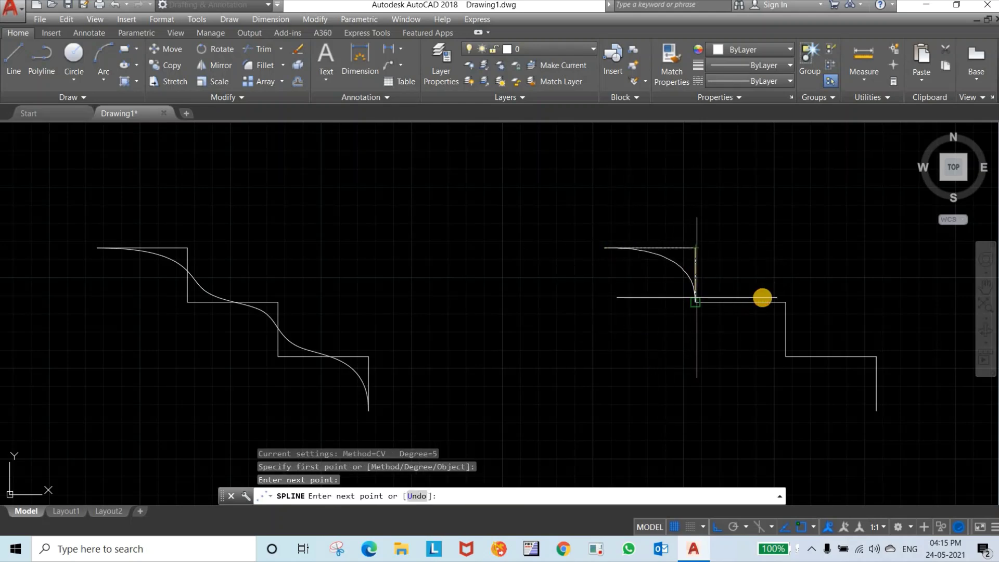
{"action": "left_click", "coordinate": [695, 302]}
{"action": "left_click", "coordinate": [786, 302]}
{"action": "left_click", "coordinate": [786, 357]}
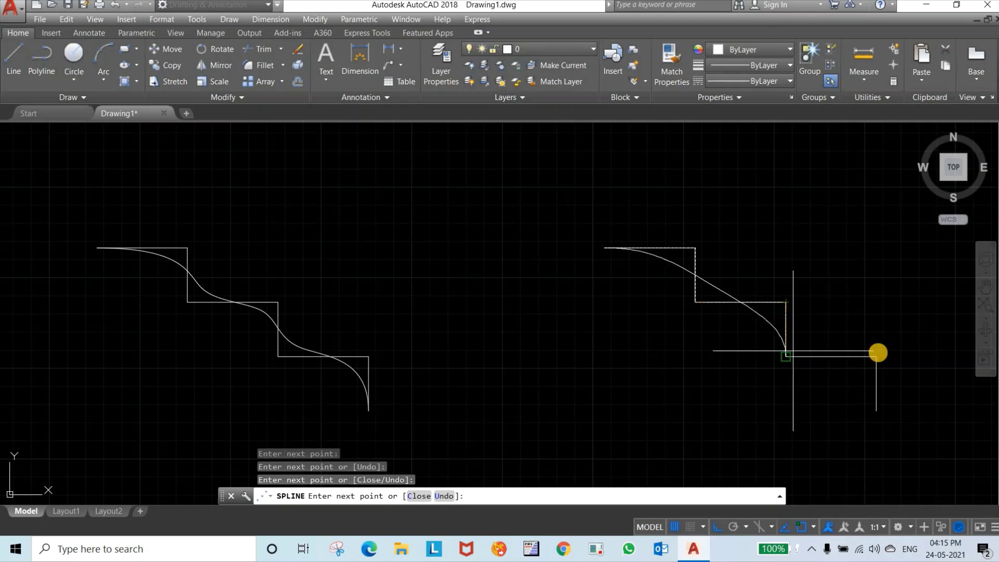
{"action": "left_click", "coordinate": [877, 357]}
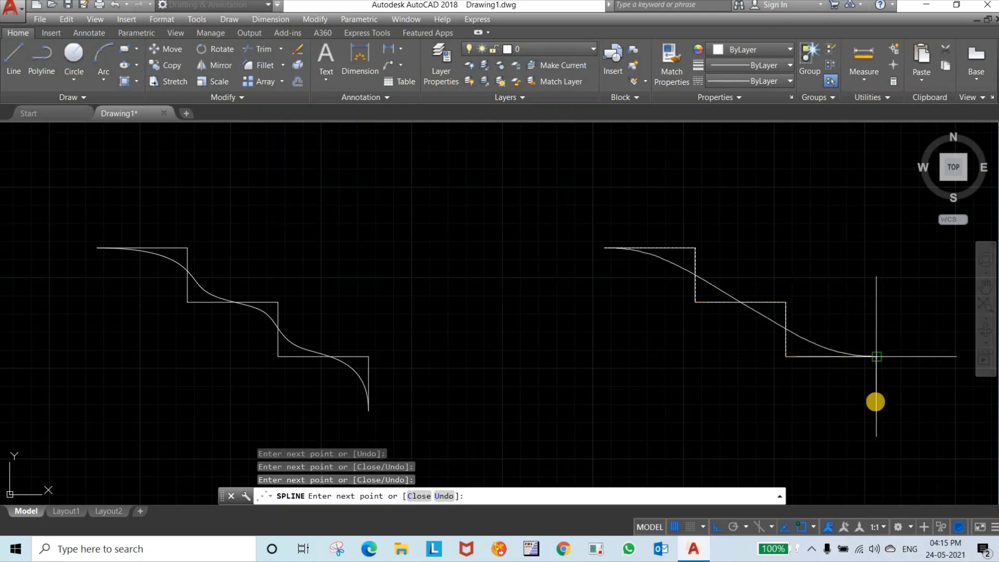
{"action": "left_click", "coordinate": [877, 411]}
{"action": "left_click", "coordinate": [932, 411]}
{"action": "key", "text": "Return"}
{"action": "middle_click_drag", "start_coordinate": [878, 478], "coordinate": [794, 471]}
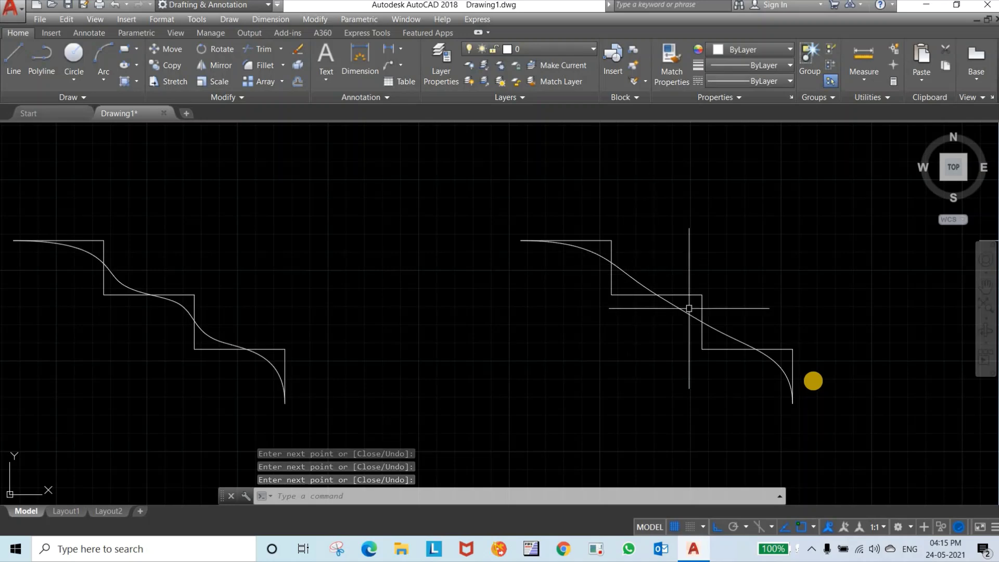
Start another control-vertex spline and set its degree to 10
{"action": "key", "text": "Return"}
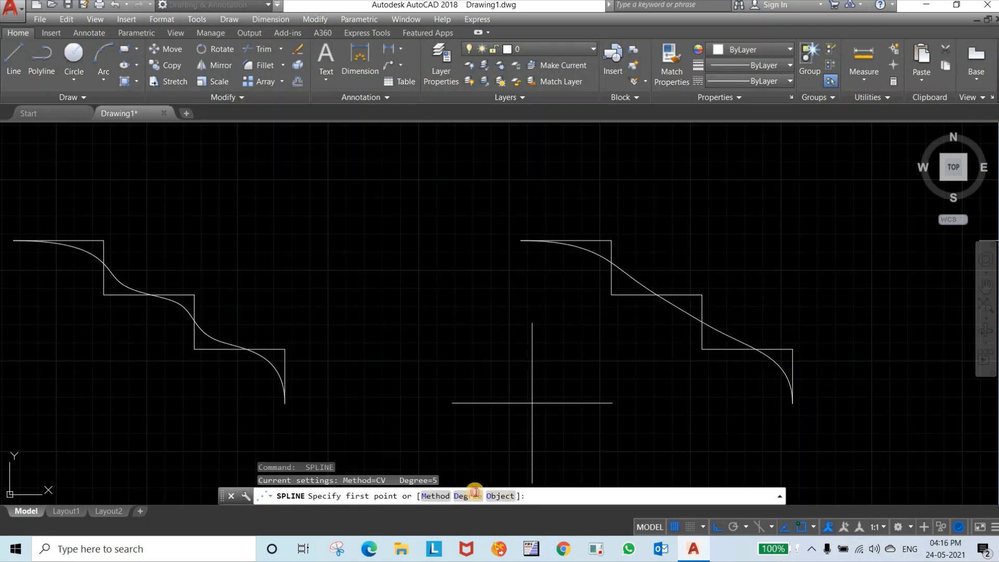
{"action": "type", "text": "D"}
{"action": "key", "text": "Return"}
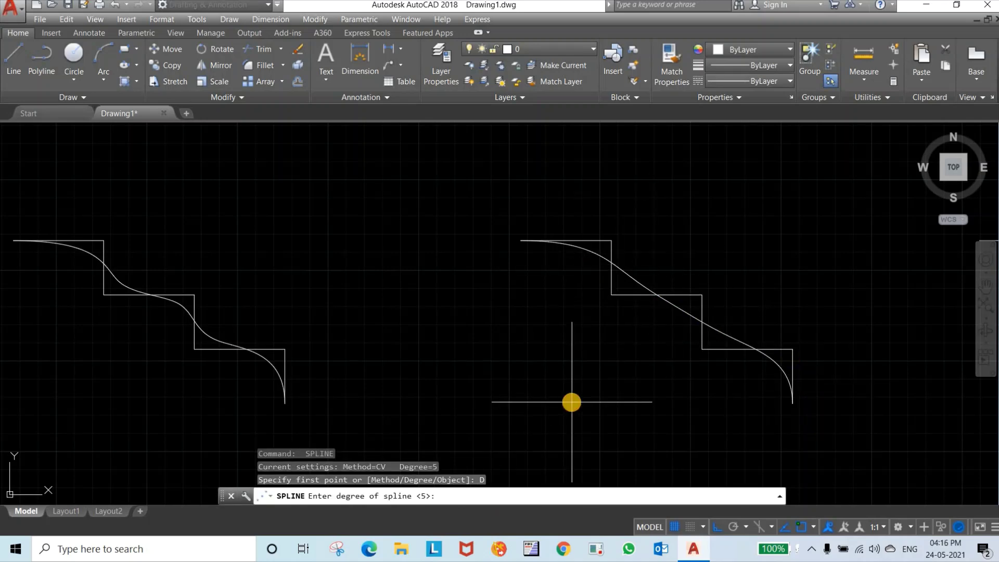
{"action": "key", "text": "Return"}
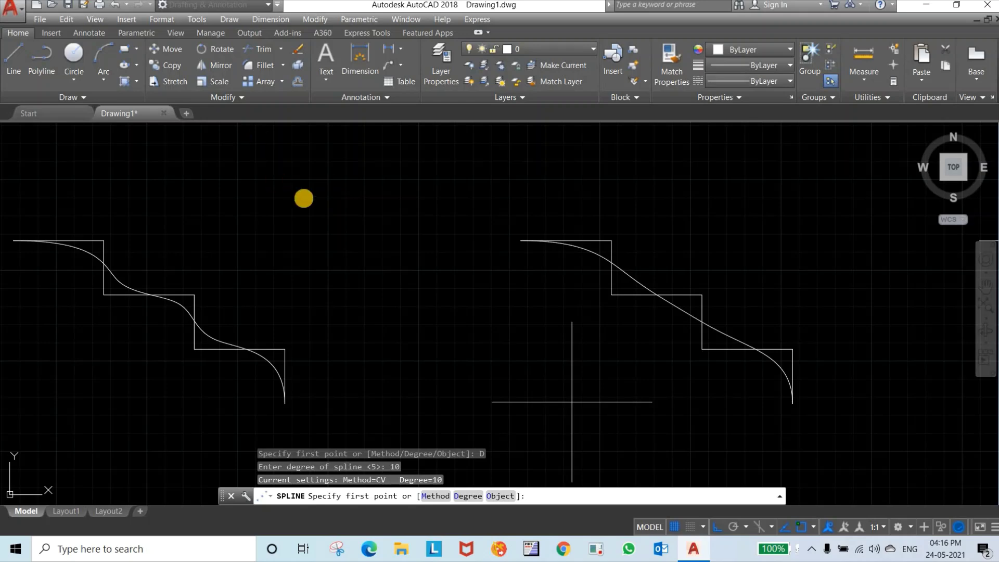
Draw the degree-10 spline with control vertices on every corner of the middle-row staircase in the second column
{"action": "scroll", "coordinate": [259, 156], "scroll_direction": "down", "scroll_amount": 5}
{"action": "scroll", "coordinate": [432, 376], "scroll_direction": "up", "scroll_amount": 8}
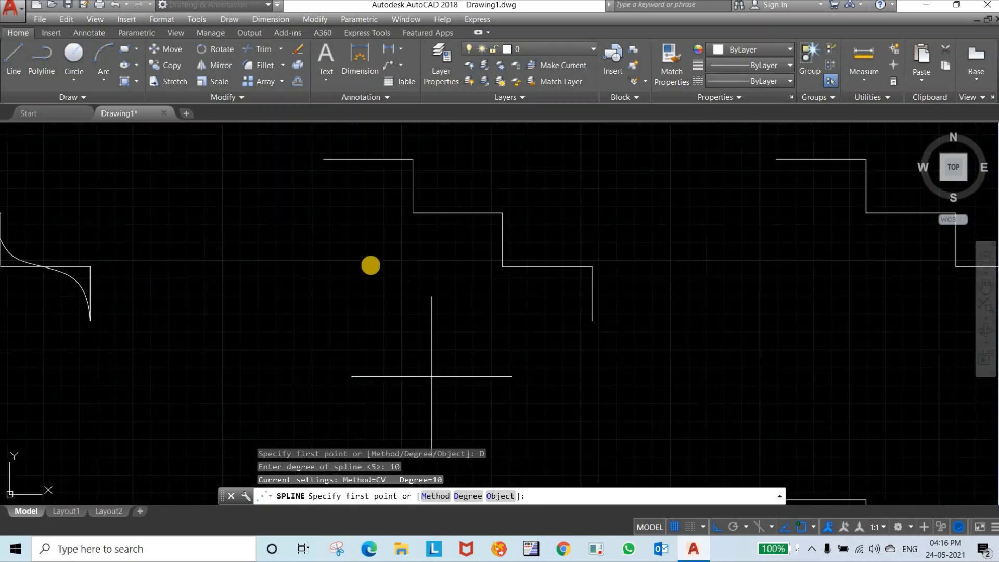
{"action": "middle_click_drag", "start_coordinate": [372, 221], "coordinate": [374, 279]}
{"action": "left_click", "coordinate": [325, 216]}
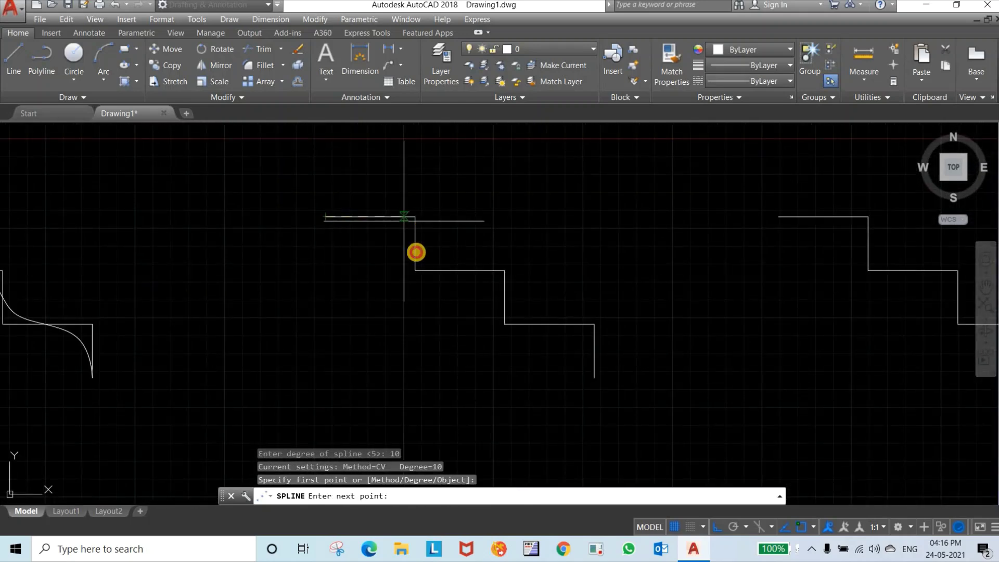
{"action": "left_click", "coordinate": [415, 216]}
{"action": "left_click", "coordinate": [415, 270]}
{"action": "left_click", "coordinate": [504, 270]}
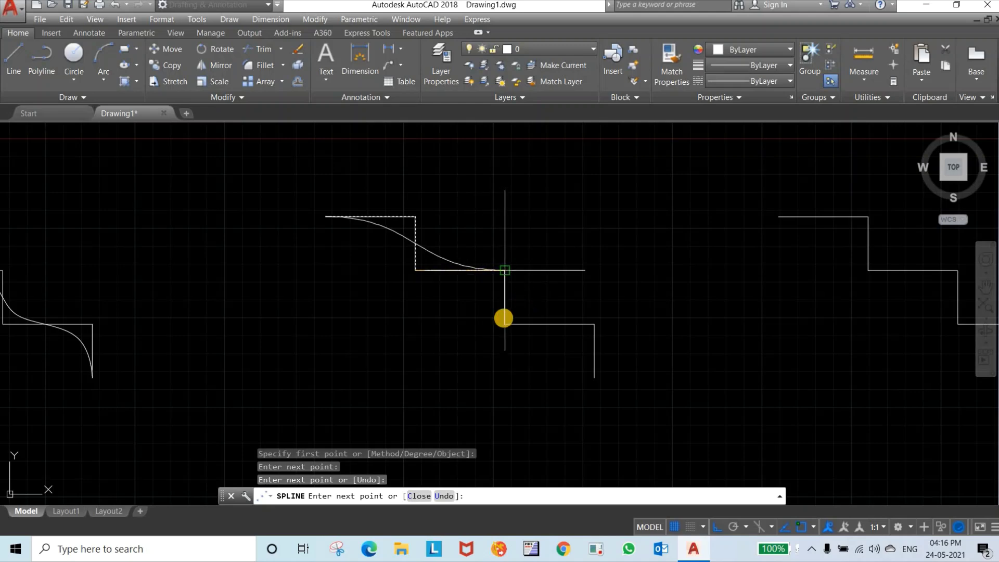
{"action": "left_click", "coordinate": [504, 324]}
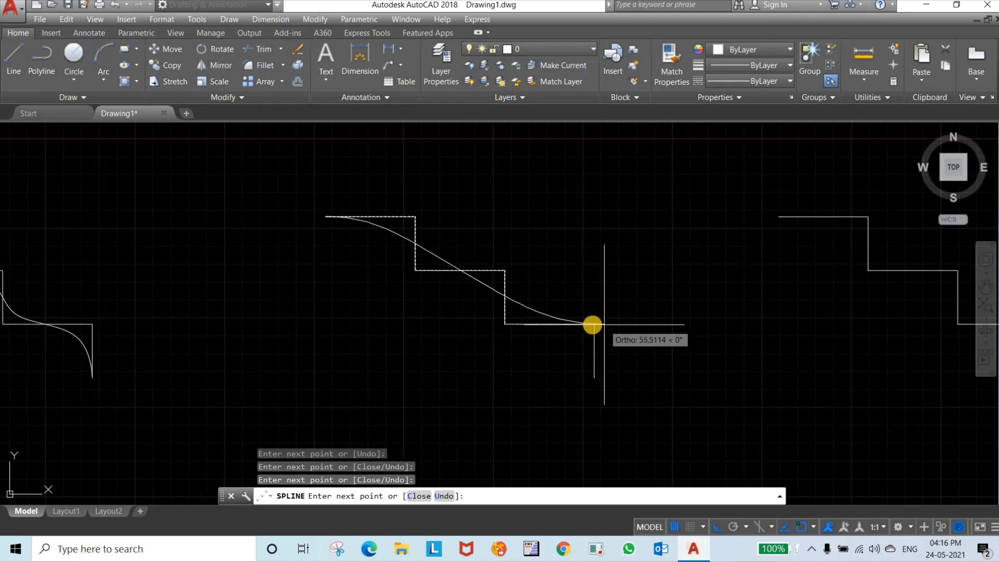
{"action": "left_click", "coordinate": [594, 324]}
{"action": "left_click", "coordinate": [601, 378]}
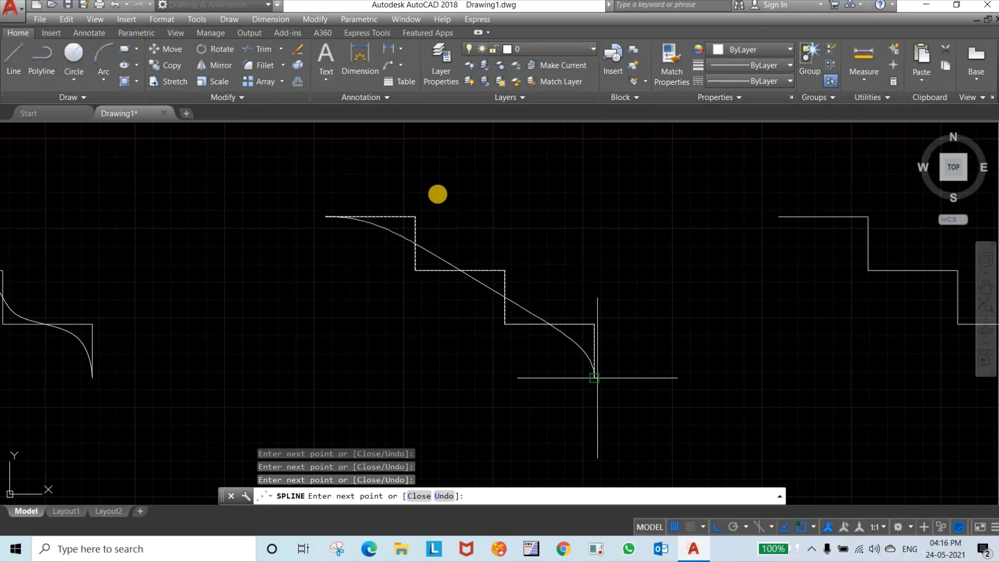
{"action": "key", "text": "Return"}
Select the middle-row spline in the second column to examine its control vertices, and clear the selection
{"action": "key", "text": "Return"}
{"action": "scroll", "coordinate": [438, 195], "scroll_direction": "down", "scroll_amount": 4}
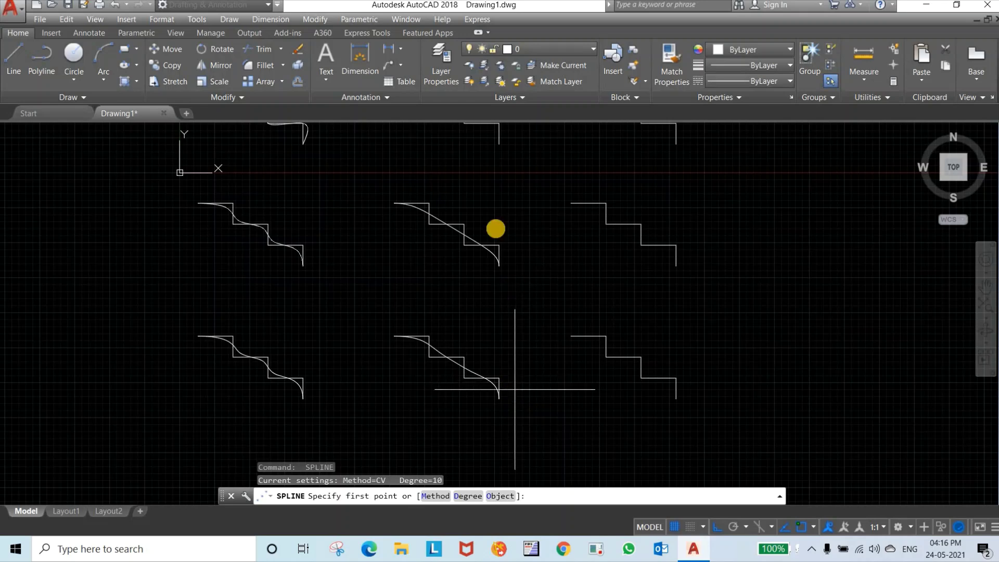
{"action": "middle_click_drag", "start_coordinate": [498, 236], "coordinate": [442, 366]}
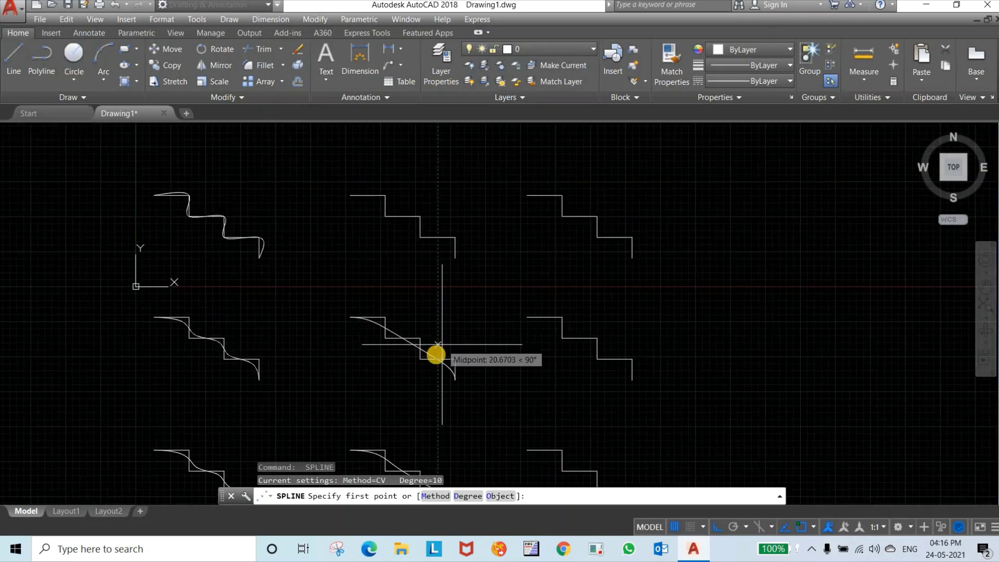
{"action": "key", "text": "Escape"}
{"action": "left_click", "coordinate": [430, 360]}
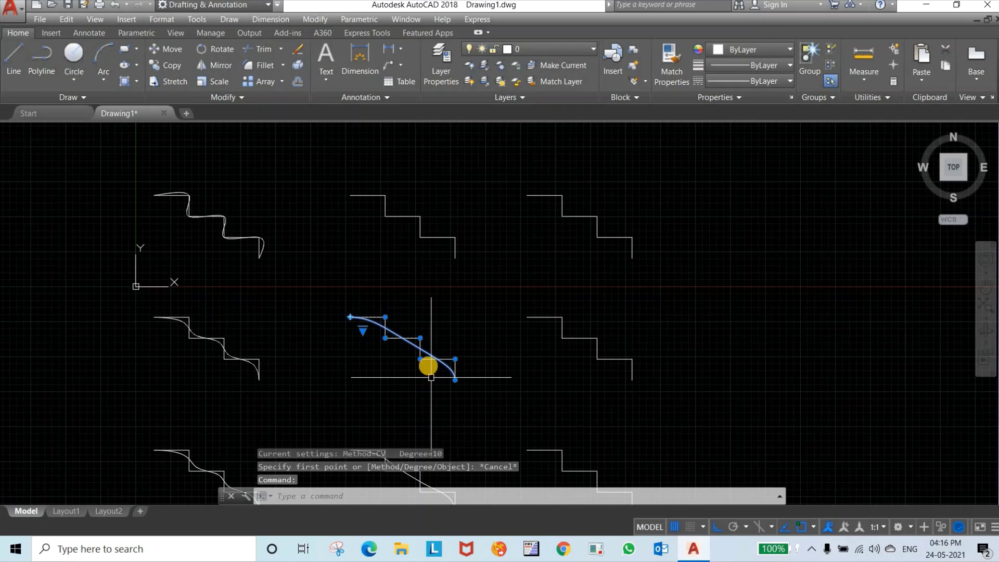
{"action": "key", "text": "Escape"}
{"action": "key", "text": "Return"}
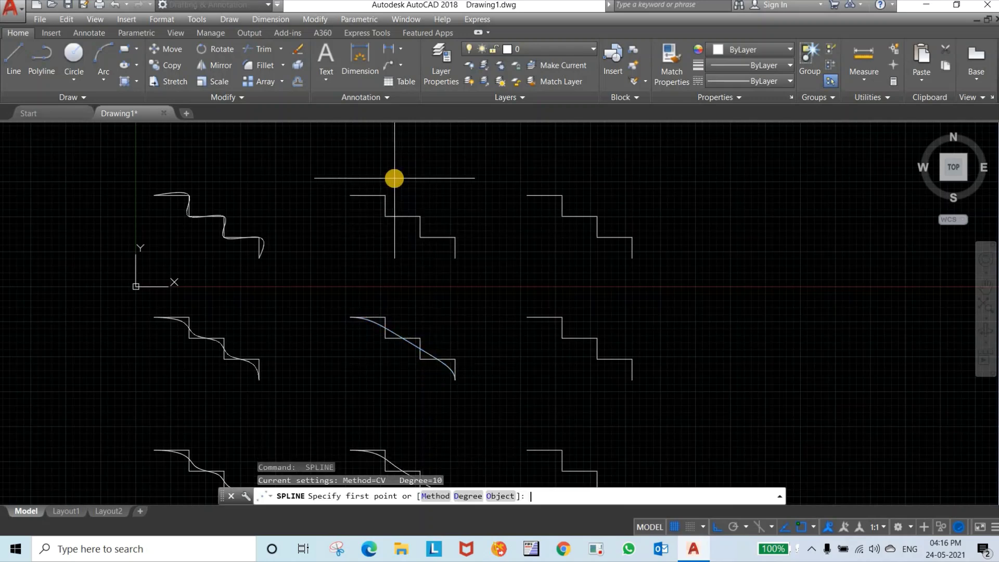
{"action": "type", "text": "m"}
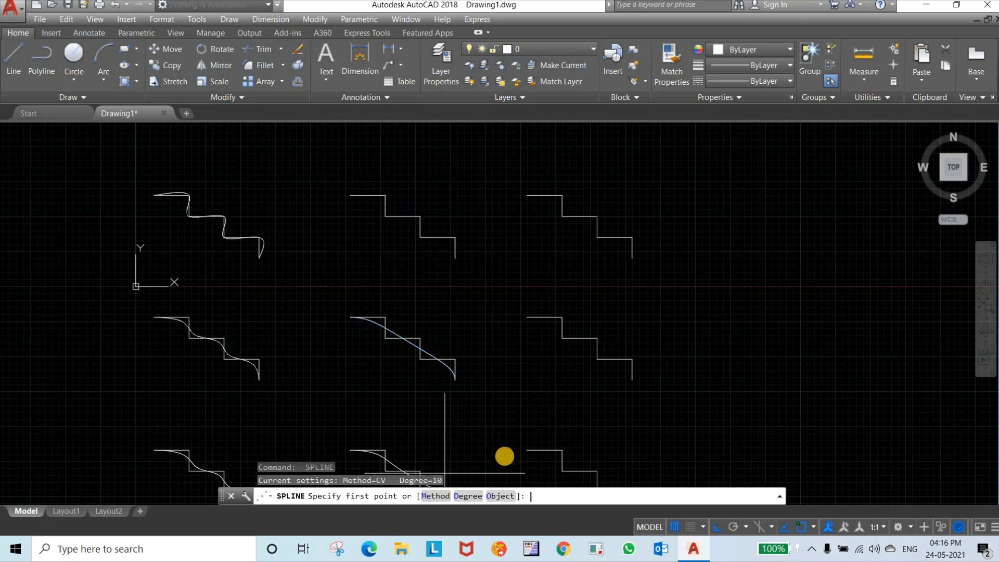
{"action": "key", "text": "Return"}
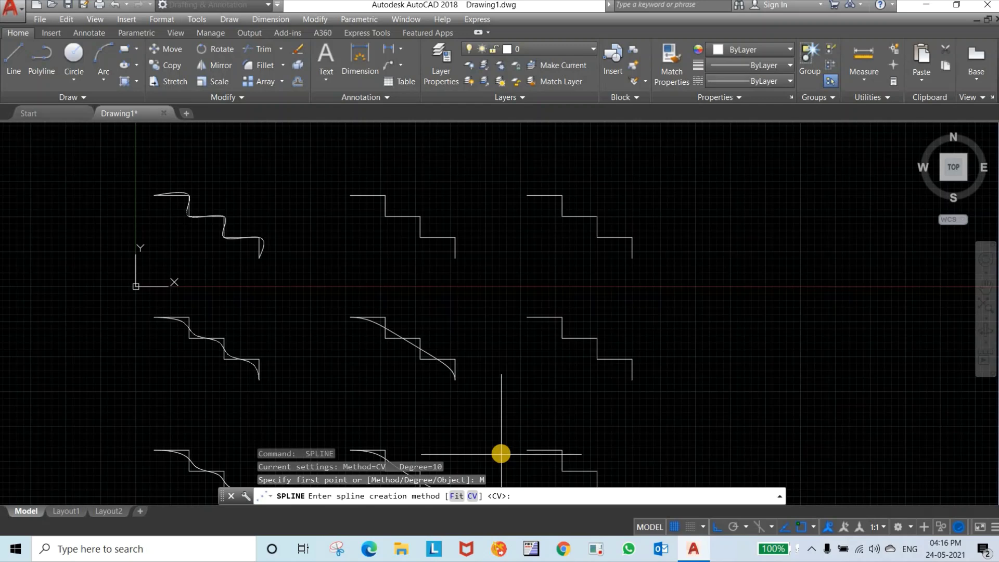
{"action": "key", "text": "Return"}
{"action": "key", "text": "Return"}
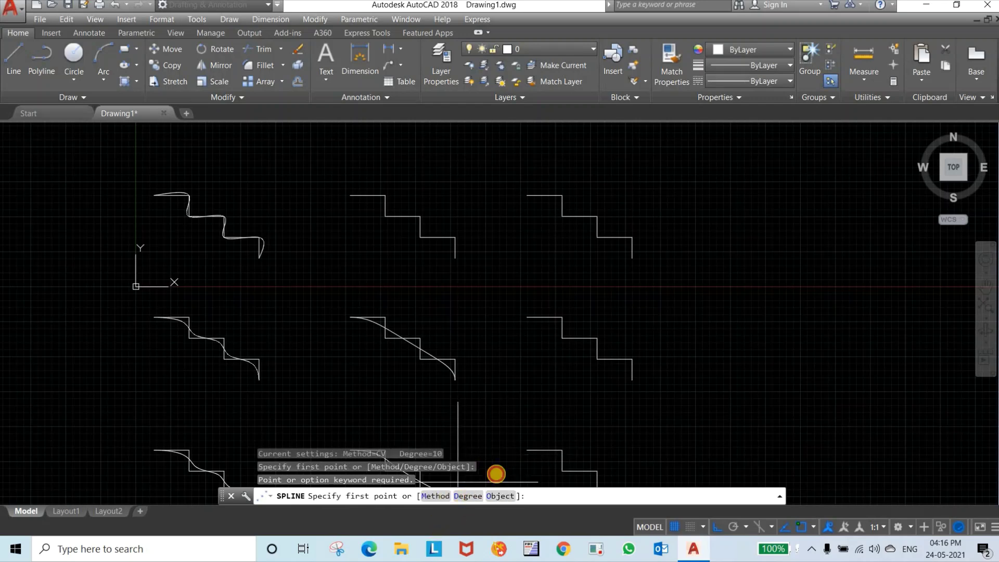
{"action": "type", "text": "d"}
{"action": "key", "text": "Return"}
{"action": "key", "text": "Escape"}
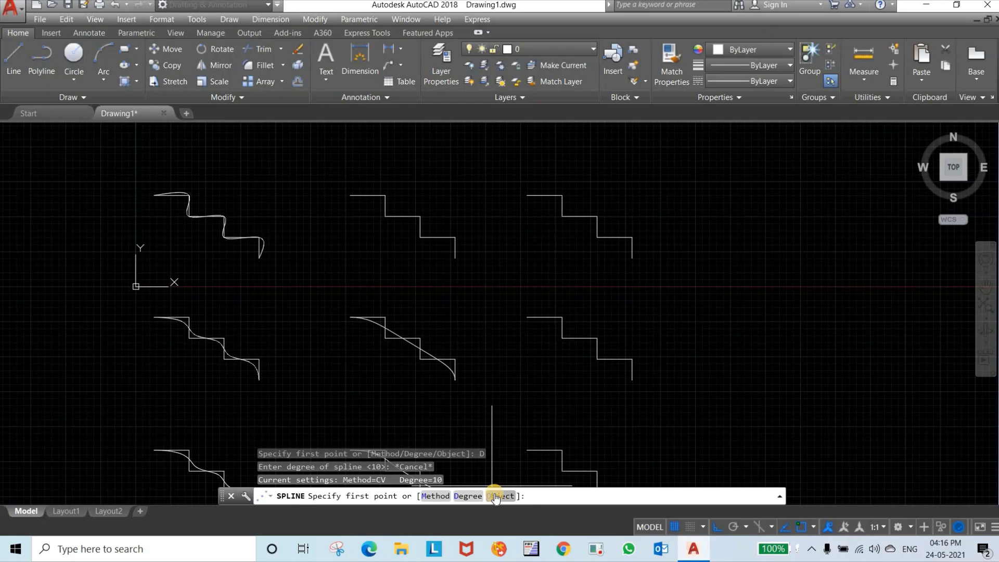
Convert the middle-row staircase polyline in the third column to a spline with the Object option, and check its control vertices
{"action": "type", "text": "o"}
{"action": "key", "text": "Return"}
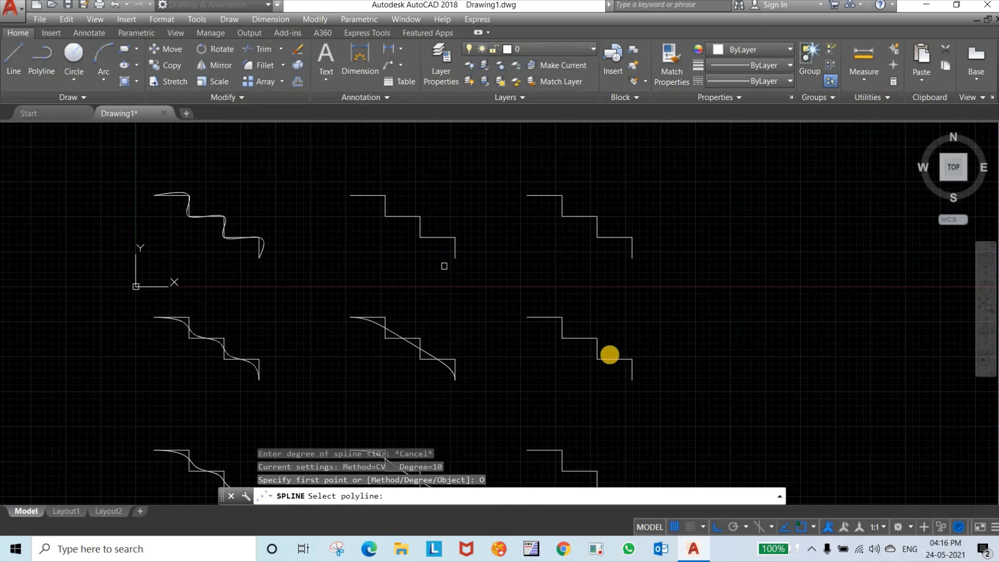
{"action": "scroll", "coordinate": [590, 350], "scroll_direction": "up", "scroll_amount": 2}
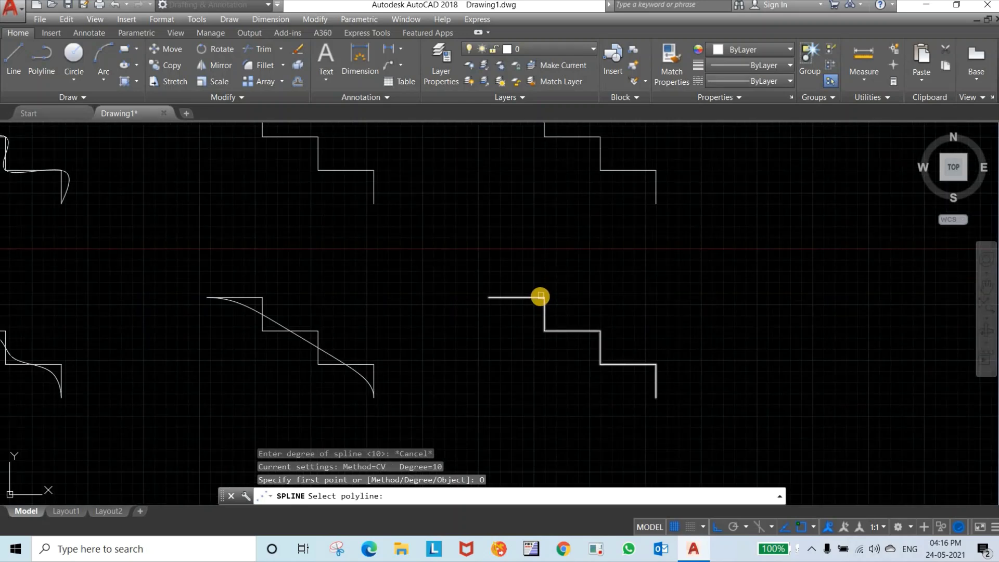
{"action": "left_click", "coordinate": [541, 297]}
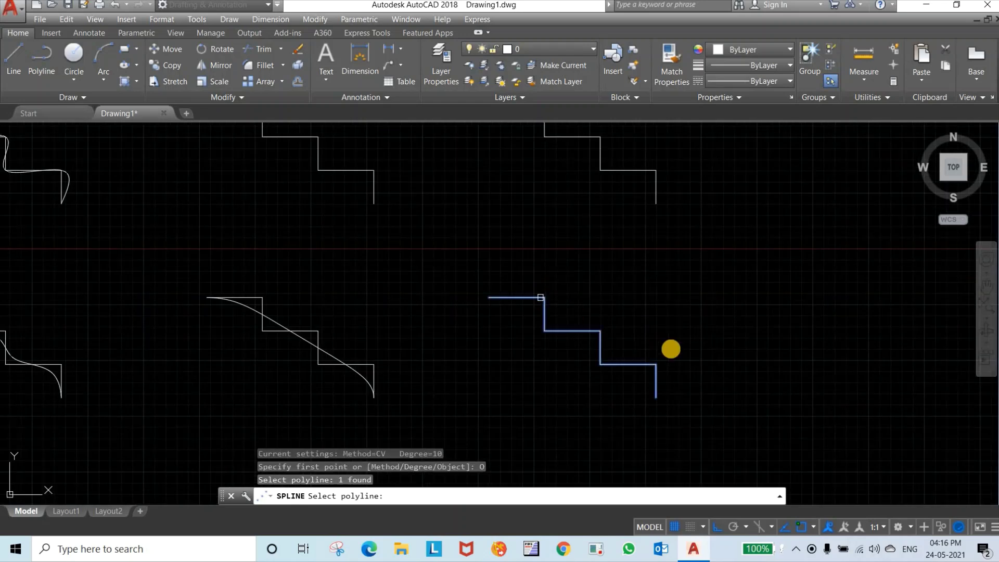
{"action": "key", "text": "Return"}
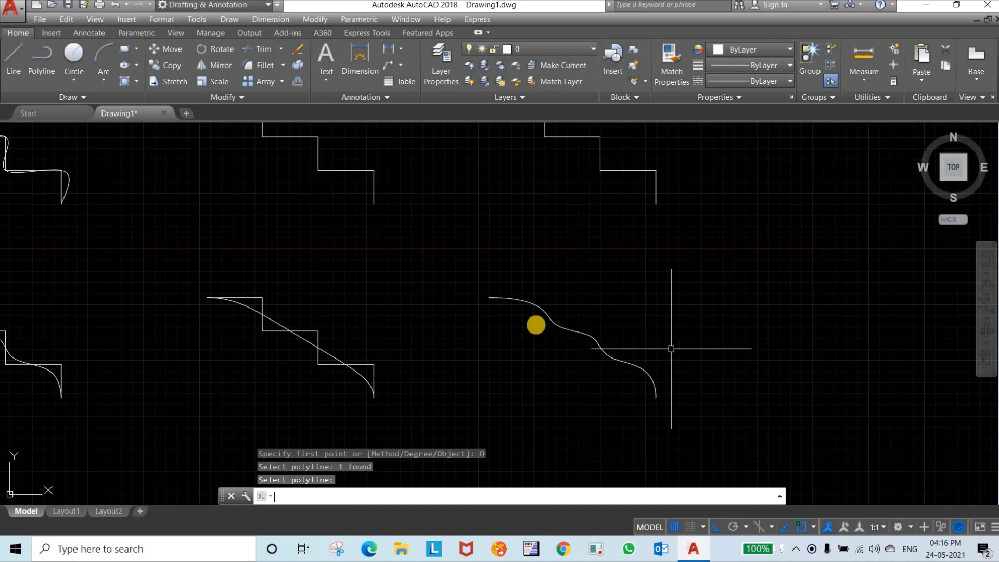
{"action": "left_click", "coordinate": [535, 307]}
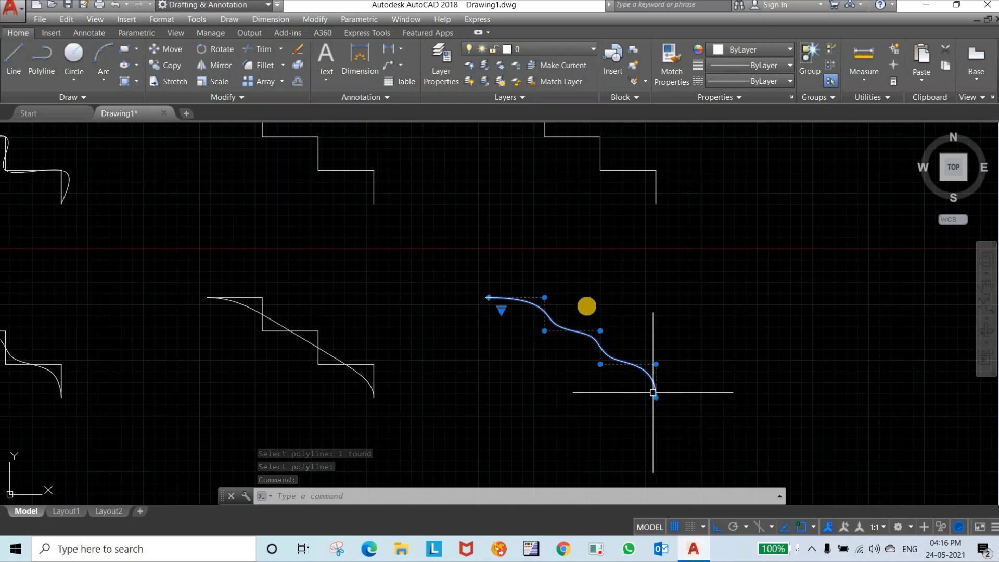
{"action": "key", "text": "Escape"}
Apply Curve Fit to the top-row staircase polyline in the third column and clear the selection
{"action": "middle_click_drag", "start_coordinate": [599, 357], "coordinate": [565, 411]}
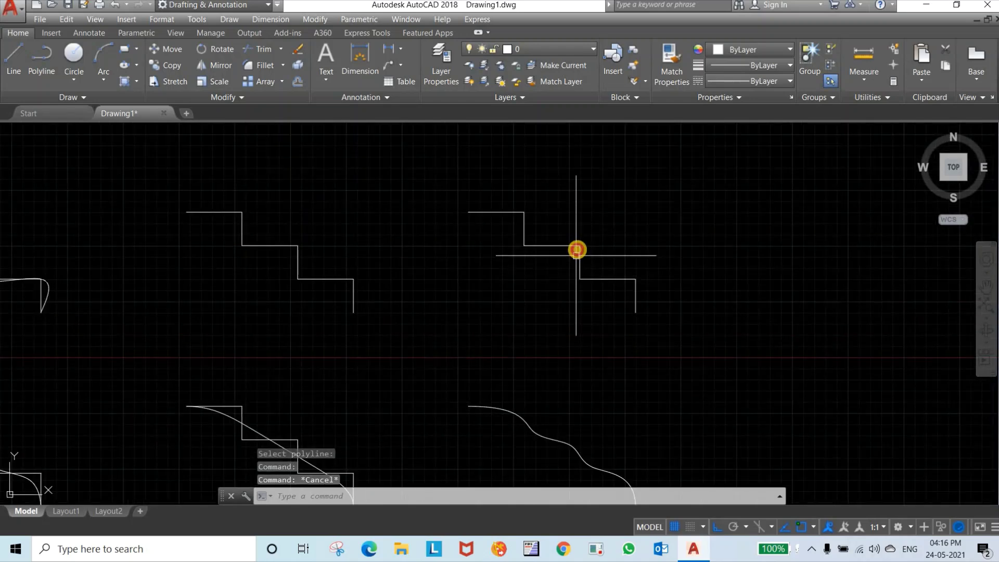
{"action": "left_click", "coordinate": [577, 250]}
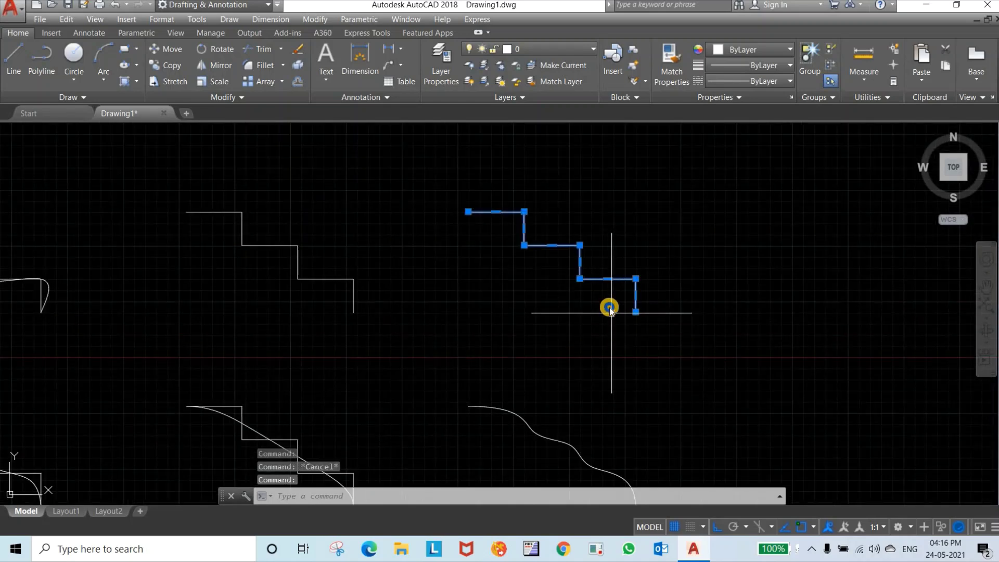
{"action": "right_click", "coordinate": [610, 307]}
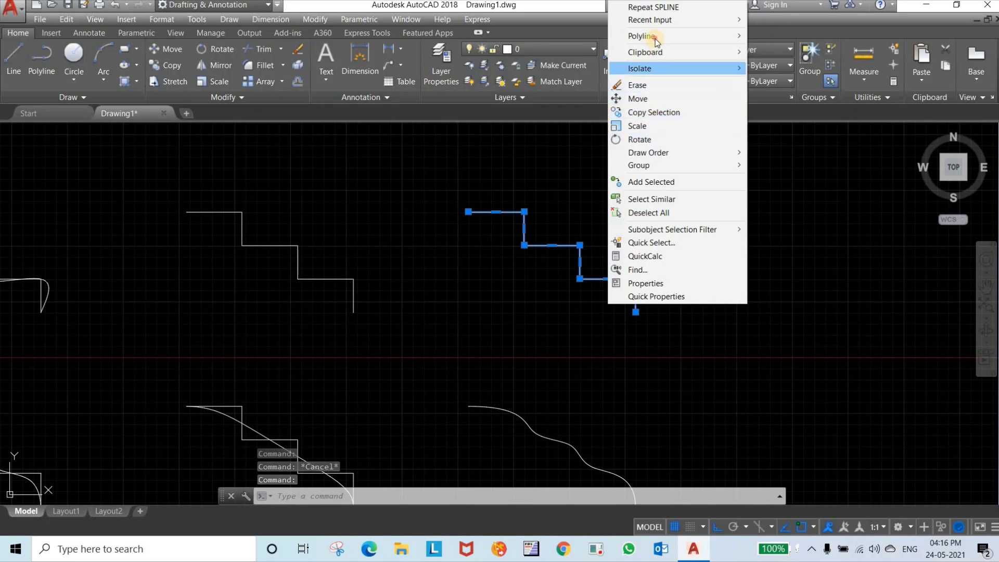
{"action": "mouse_move", "coordinate": [654, 38]}
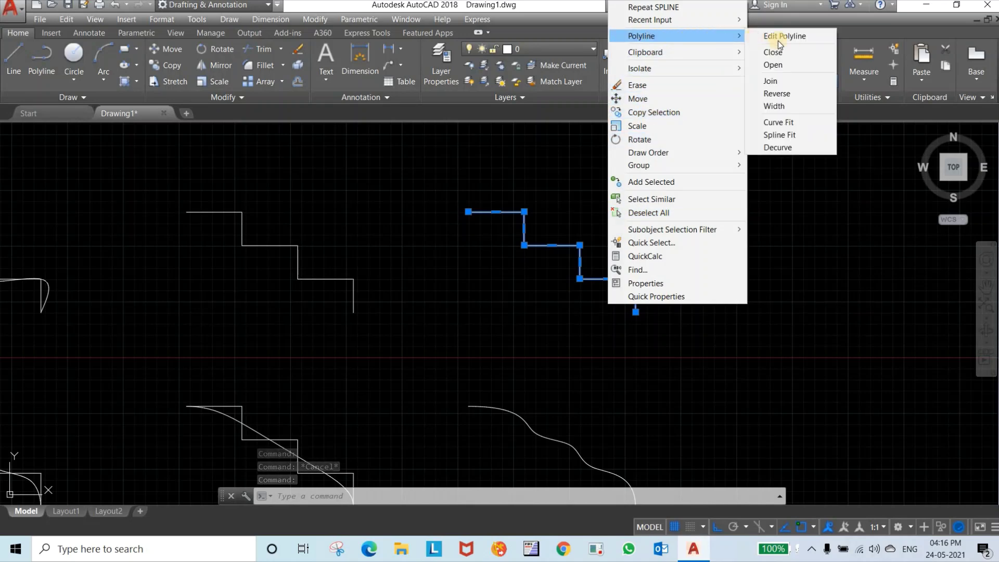
{"action": "left_click", "coordinate": [814, 122]}
{"action": "key", "text": "Escape"}
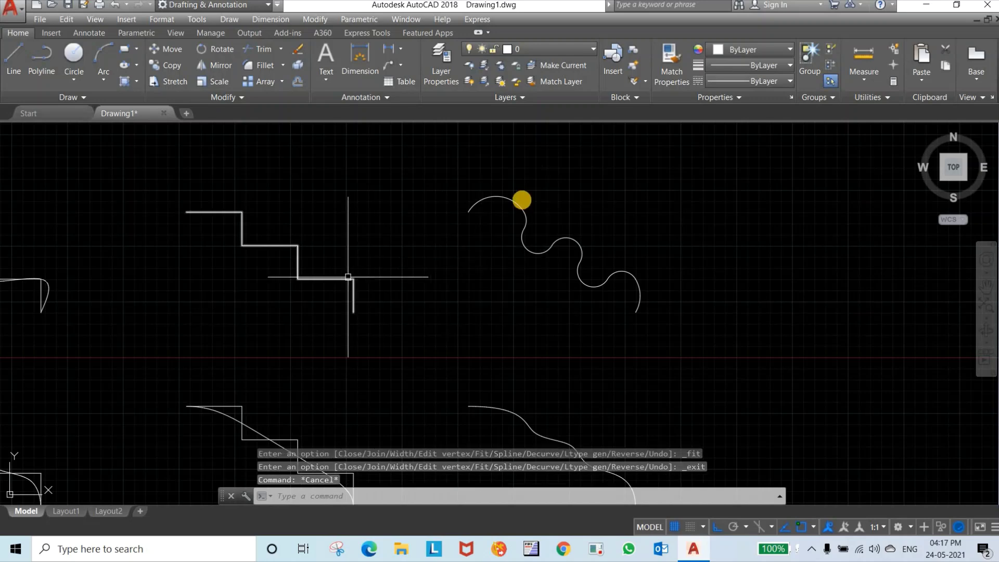
Apply Spline Fit to the top-row staircase polyline in the second column
{"action": "left_click", "coordinate": [333, 279]}
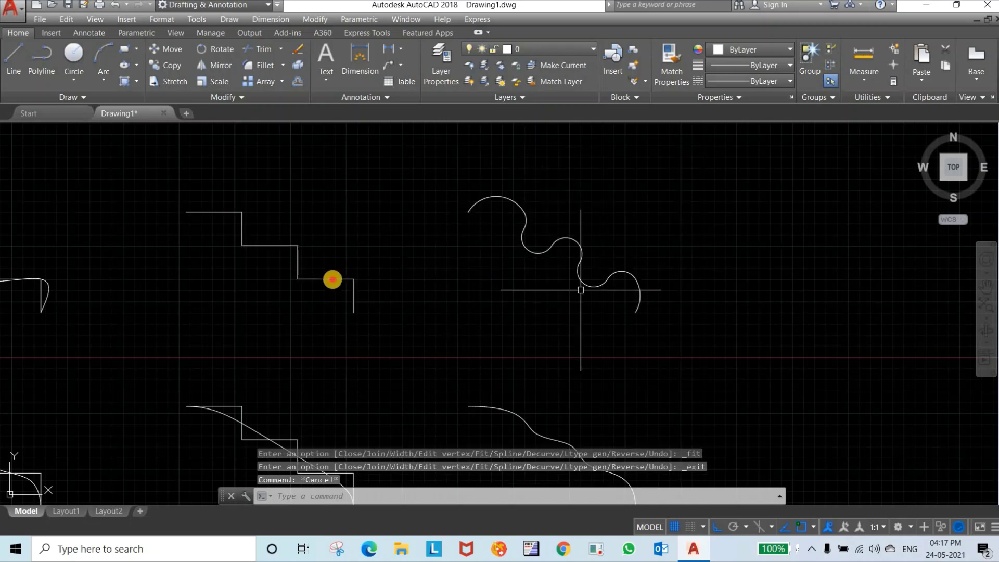
{"action": "right_click", "coordinate": [332, 279]}
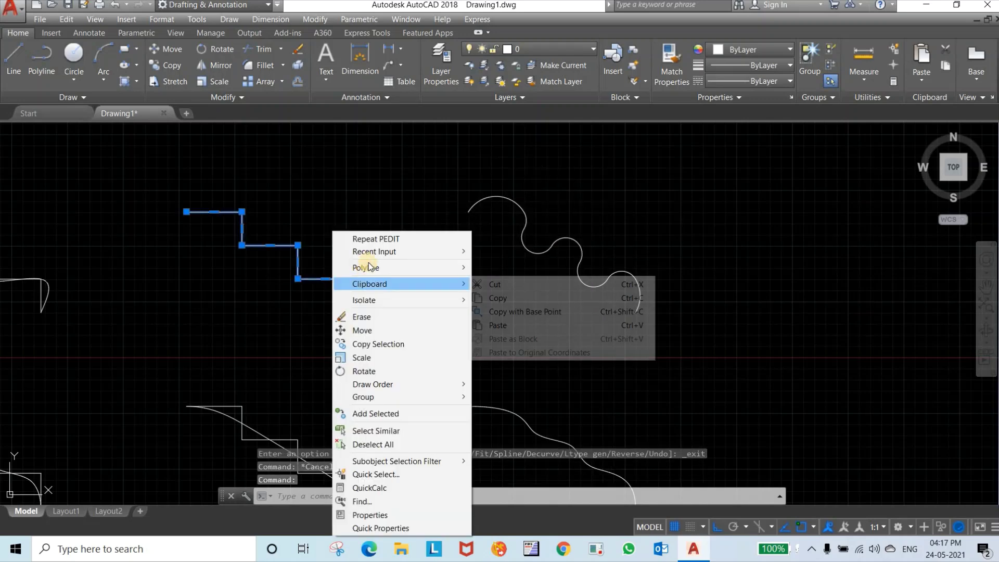
{"action": "mouse_move", "coordinate": [370, 266]}
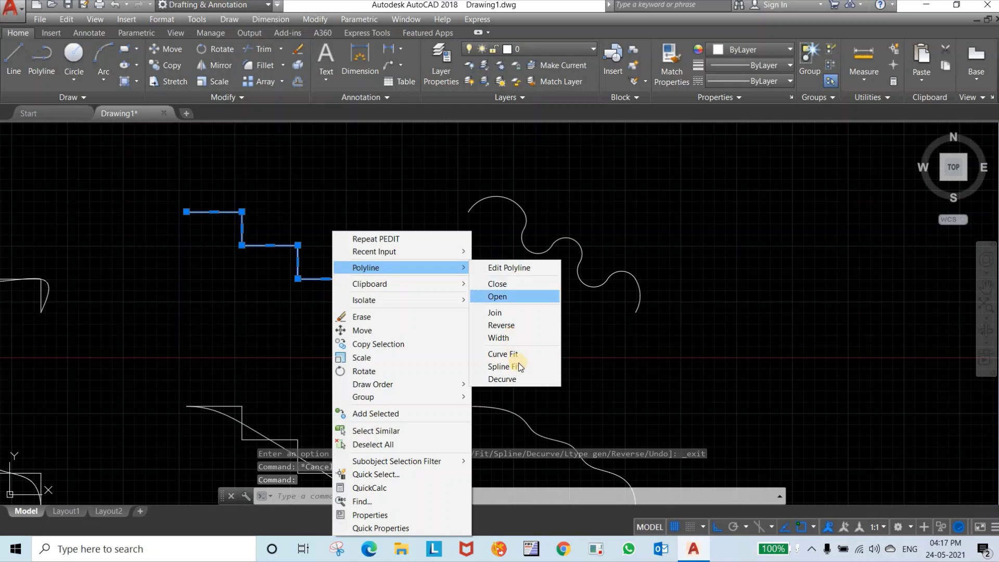
{"action": "left_click", "coordinate": [535, 372]}
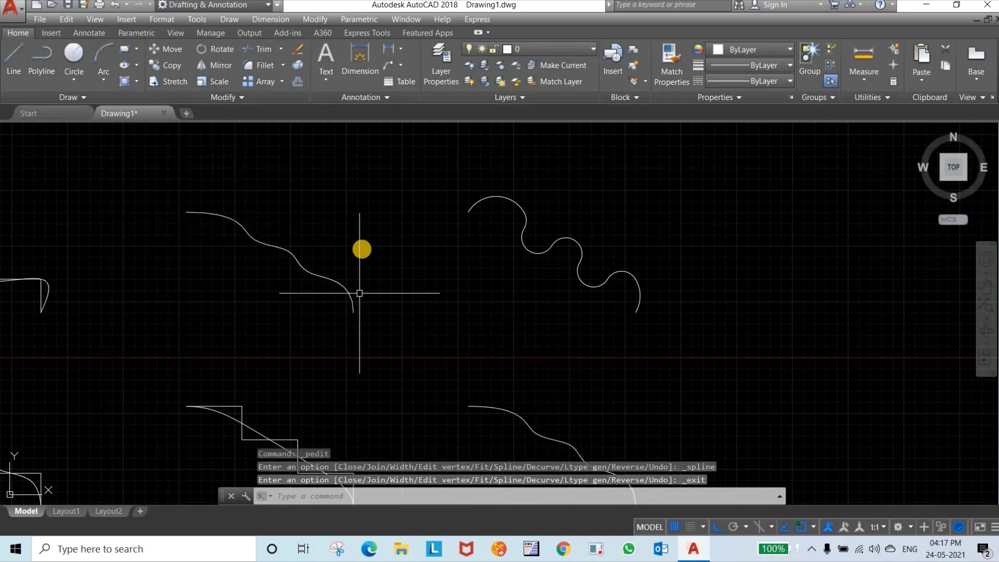
{"action": "scroll", "coordinate": [362, 250], "scroll_direction": "down", "scroll_amount": 2}
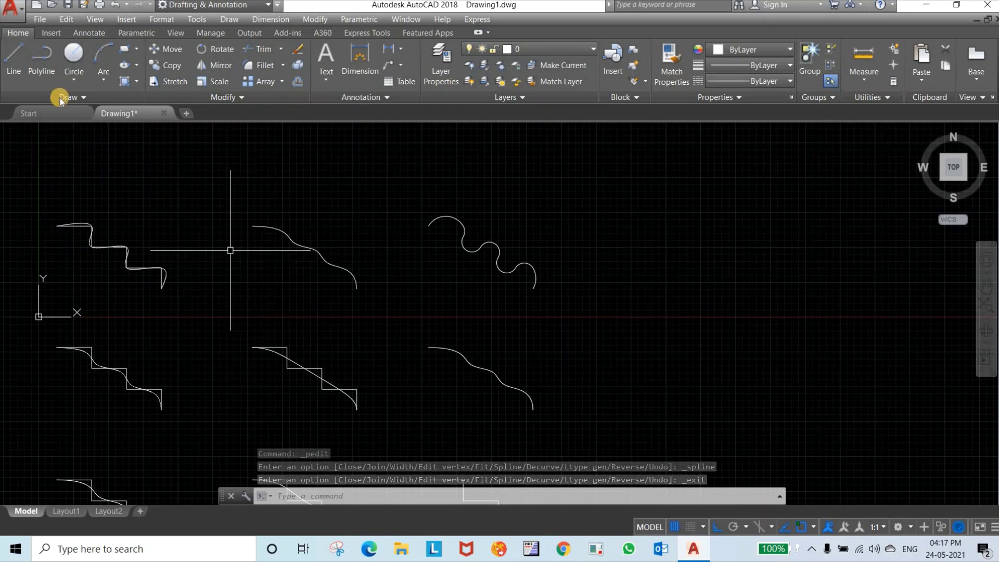
Start a fit-point spline, bring up its creation method choices to review them, and cancel the command
{"action": "left_click", "coordinate": [15, 98]}
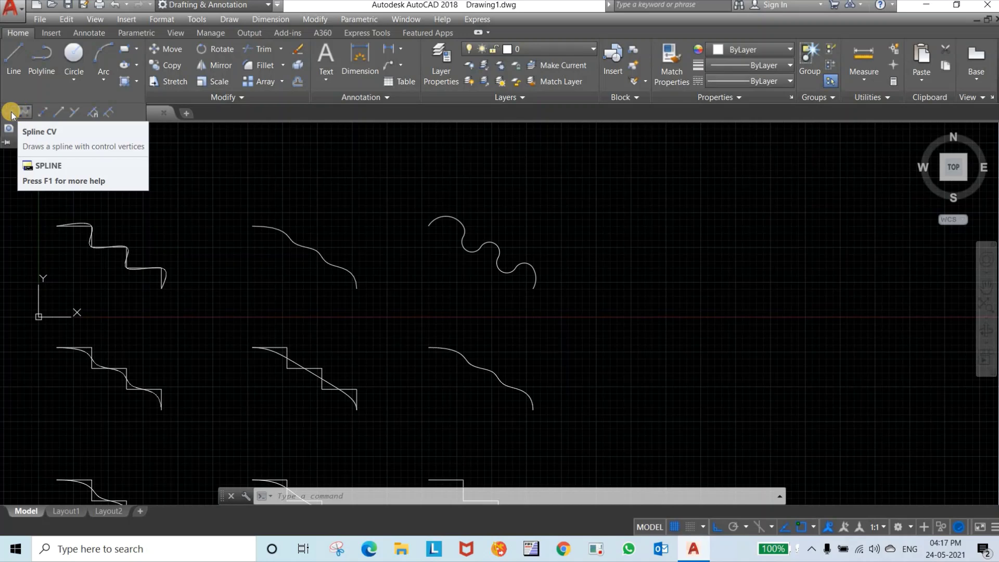
{"action": "left_click", "coordinate": [18, 115]}
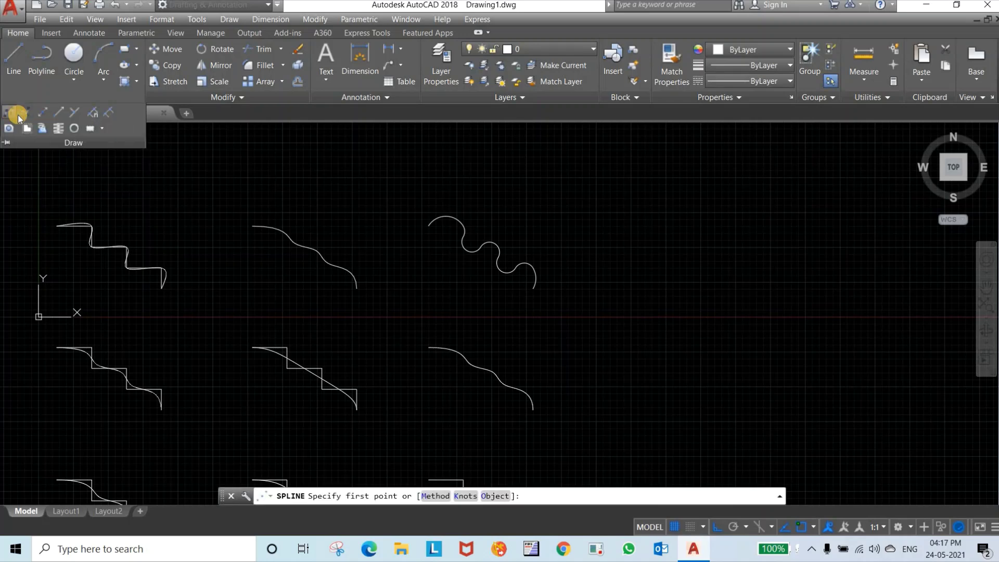
{"action": "scroll", "coordinate": [495, 353], "scroll_direction": "down", "scroll_amount": 3}
{"action": "scroll", "coordinate": [494, 353], "scroll_direction": "up", "scroll_amount": 5}
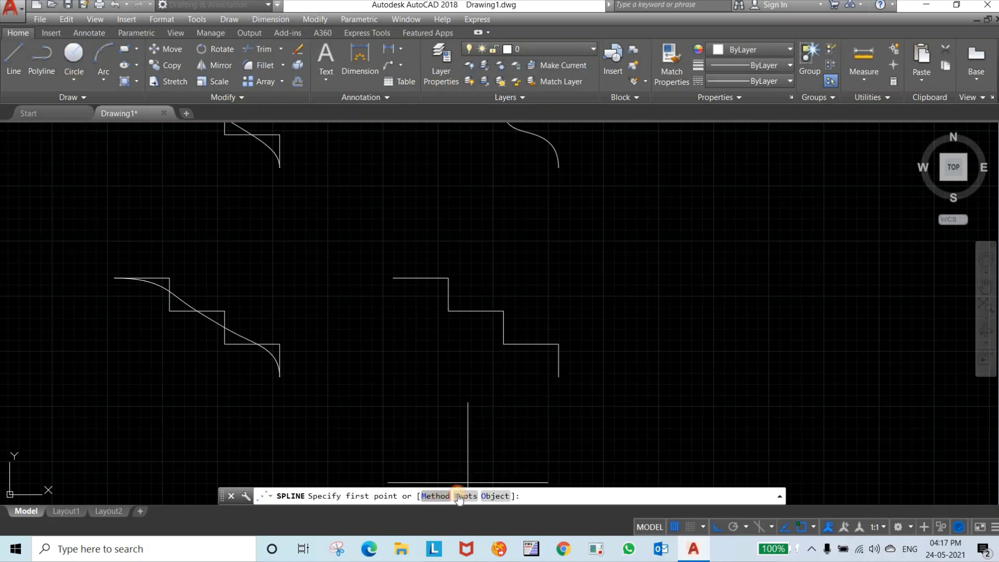
{"action": "type", "text": "M"}
{"action": "key", "text": "Return"}
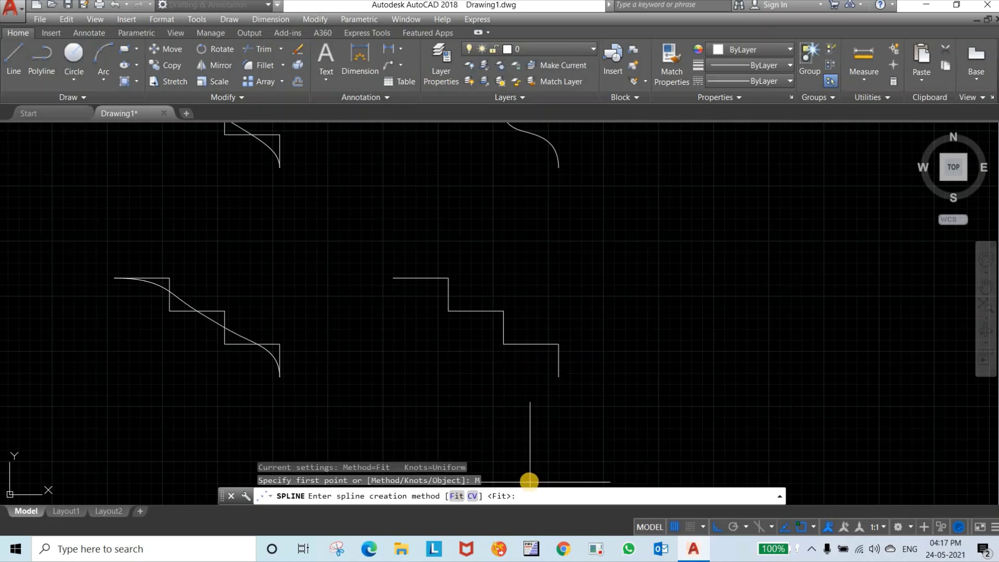
{"action": "key", "text": "Escape"}
Restart the spline command, bring up the knot parameterization choices to review them, and cancel
{"action": "key", "text": "Return"}
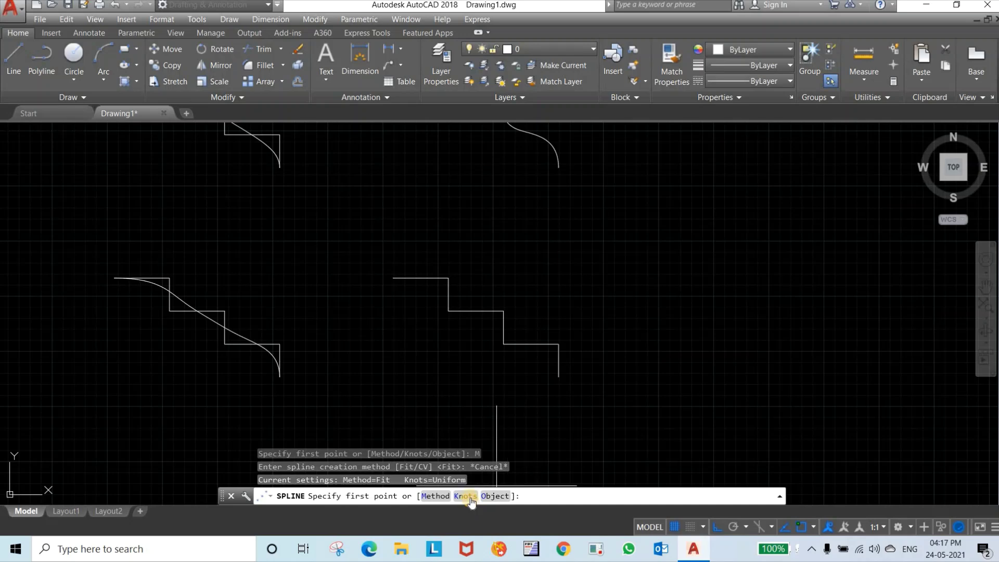
{"action": "left_click", "coordinate": [472, 496]}
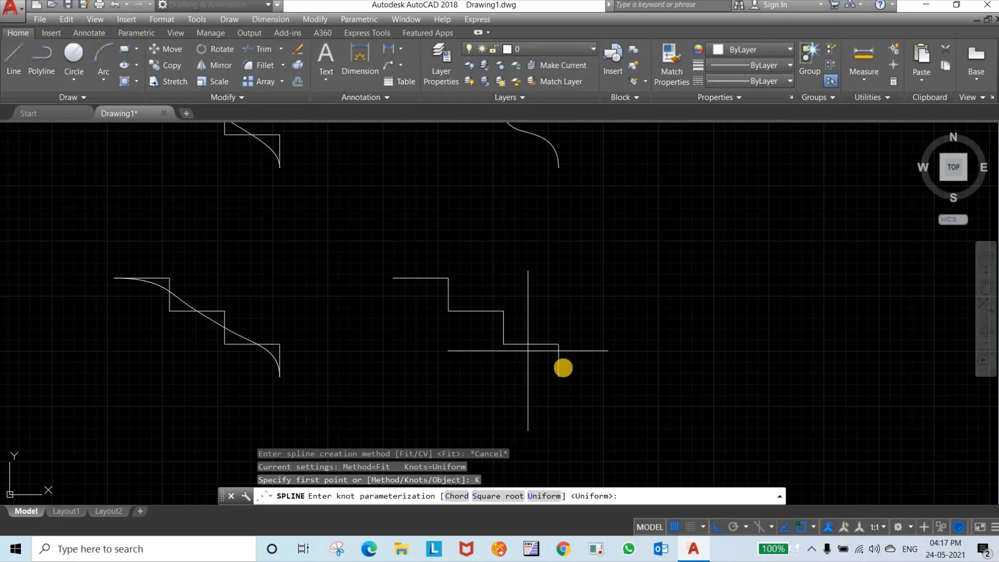
{"action": "middle_click_drag", "start_coordinate": [604, 368], "coordinate": [407, 364]}
{"action": "key", "text": "Escape"}
{"action": "key", "text": "Return"}
{"action": "middle_click_drag", "start_coordinate": [622, 376], "coordinate": [544, 424]}
{"action": "key", "text": "Escape"}
{"action": "key", "text": "Escape"}
Draw a horizontal line 120 units long in the empty area to the right of the bottom-row staircases
{"action": "type", "text": "l"}
{"action": "key", "text": "Return"}
{"action": "left_click", "coordinate": [498, 380]}
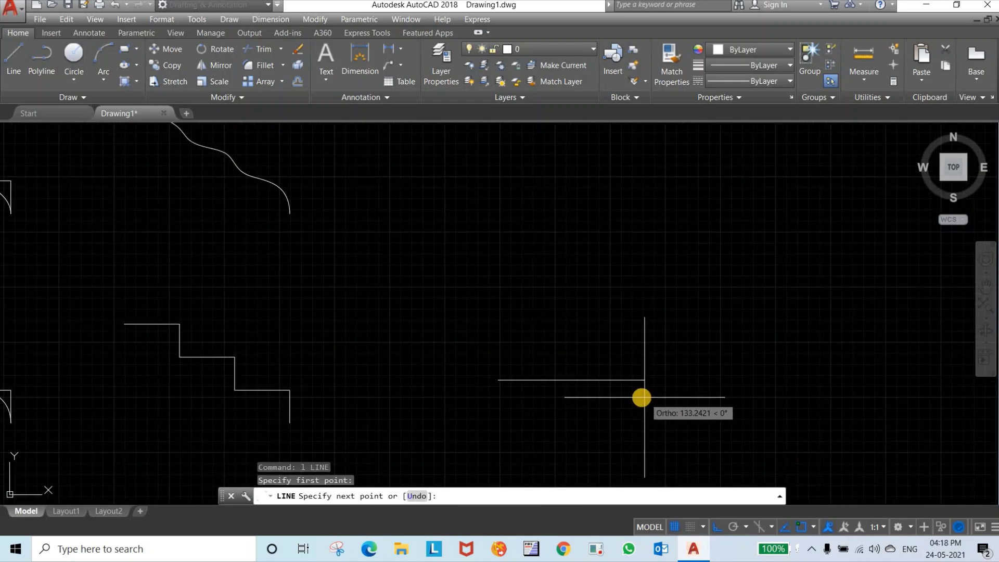
{"action": "type", "text": "120"}
{"action": "key", "text": "Return"}
{"action": "key", "text": "Return"}
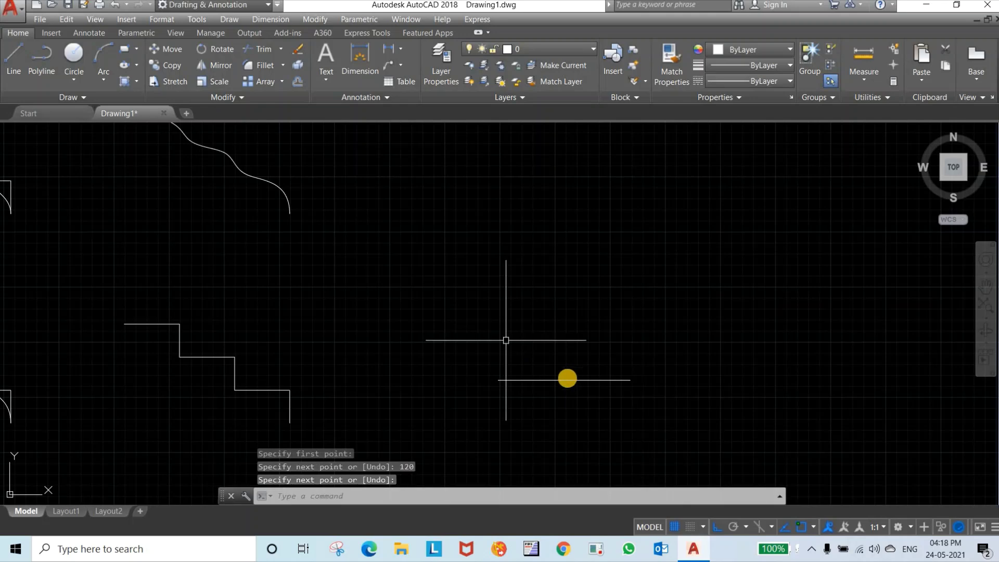
Draw a vertical line 80 units long upward from the midpoint of the 120-unit base line
{"action": "key", "text": "Return"}
{"action": "left_click", "coordinate": [564, 380]}
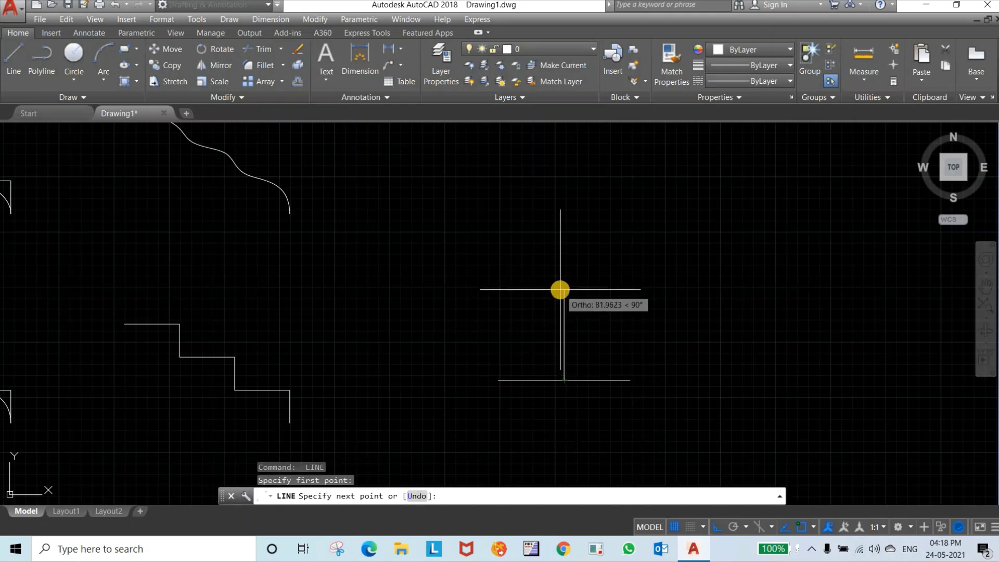
{"action": "type", "text": "80"}
{"action": "key", "text": "Return"}
{"action": "key", "text": "Return"}
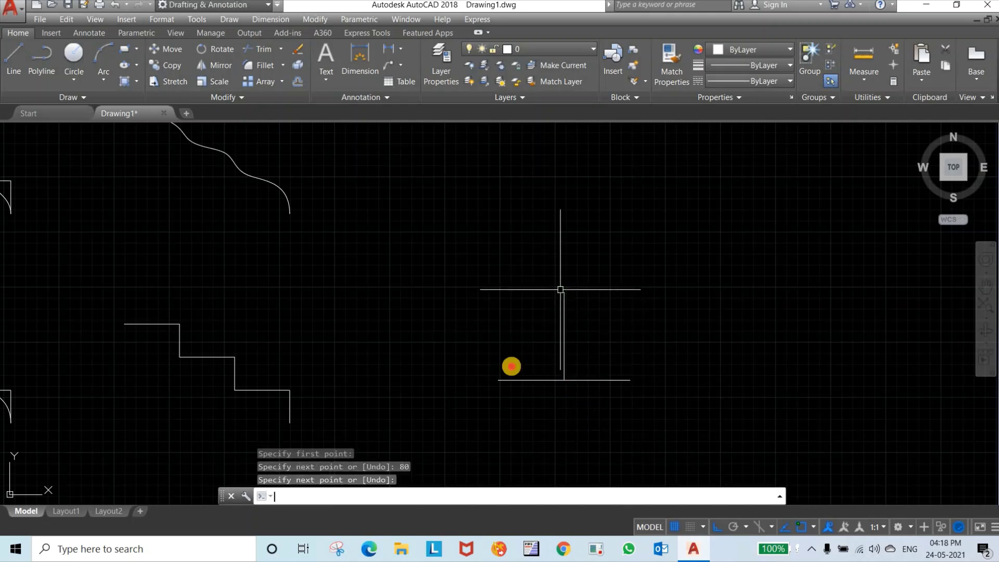
Copy the base and vertical lines twice horizontally to the right, placing the farther copy about 321 units away
{"action": "left_click", "coordinate": [598, 431]}
{"action": "left_click", "coordinate": [500, 349]}
{"action": "middle_click_drag", "start_coordinate": [499, 348], "coordinate": [405, 324]}
{"action": "type", "text": "co"}
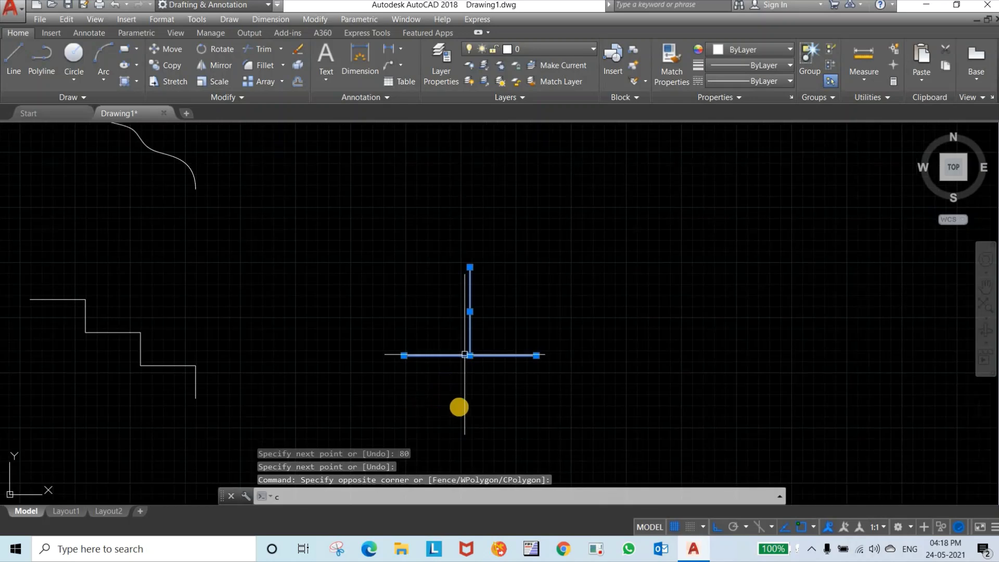
{"action": "key", "text": "Return"}
{"action": "left_click", "coordinate": [468, 409]}
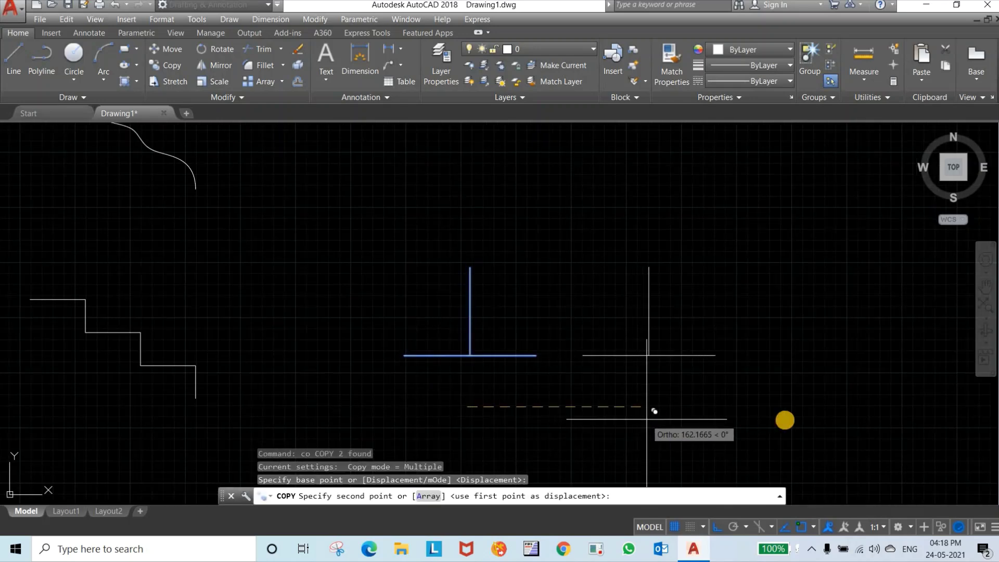
{"action": "left_click", "coordinate": [654, 411]}
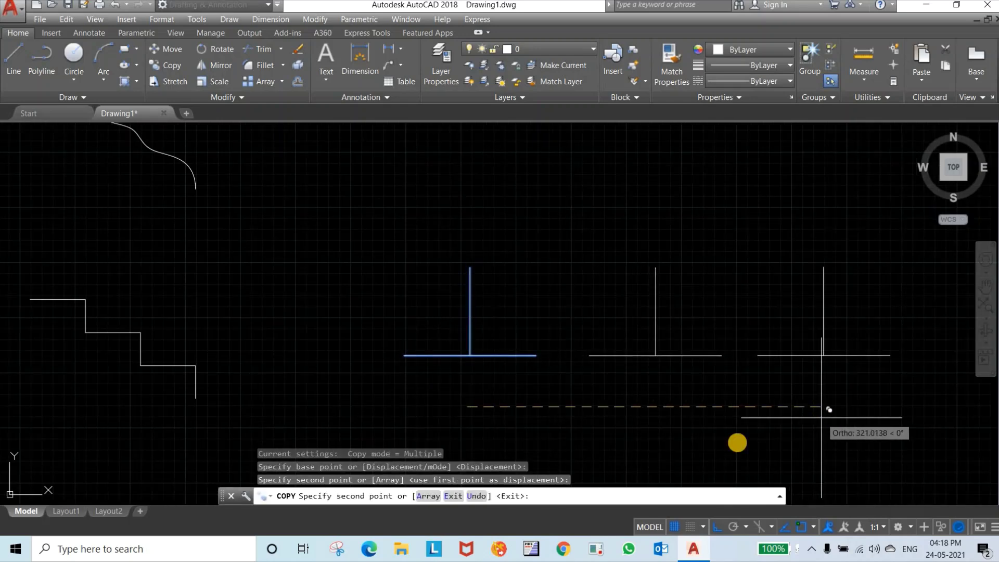
{"action": "left_click", "coordinate": [822, 417]}
{"action": "key", "text": "Escape"}
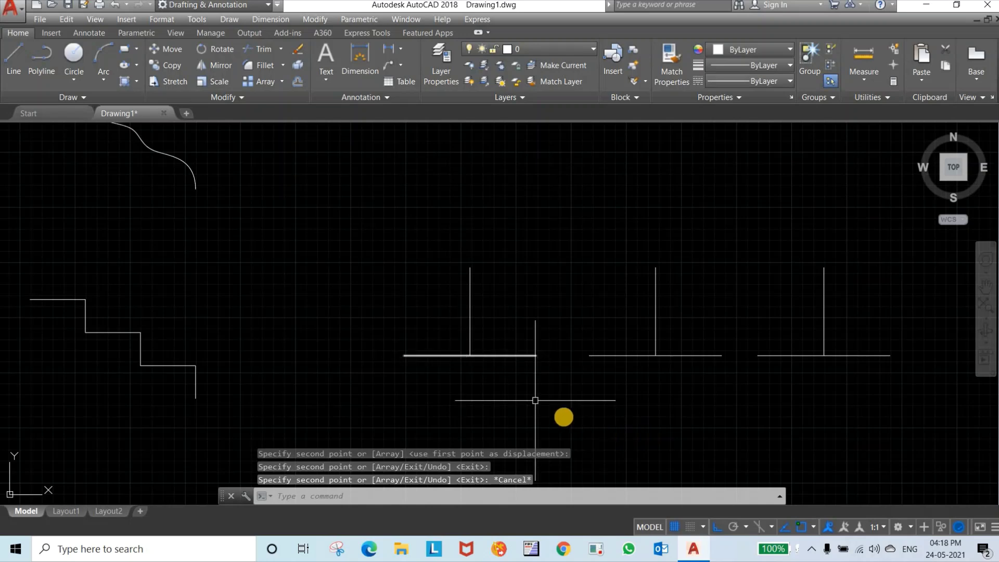
Erase the two copied pairs of base and vertical lines, keeping only the original pair
{"action": "middle_click_drag", "start_coordinate": [632, 437], "coordinate": [567, 420]}
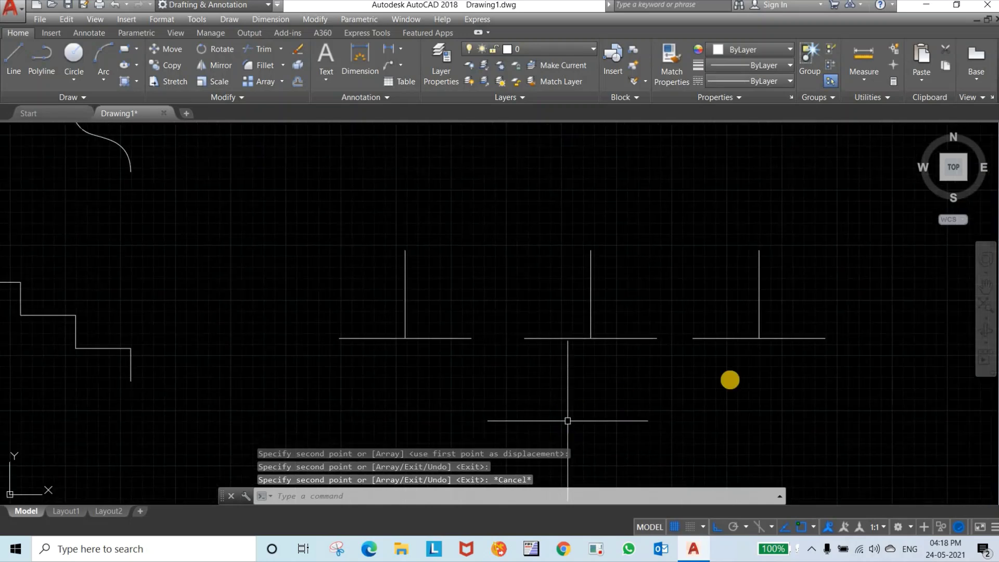
{"action": "left_click", "coordinate": [810, 375]}
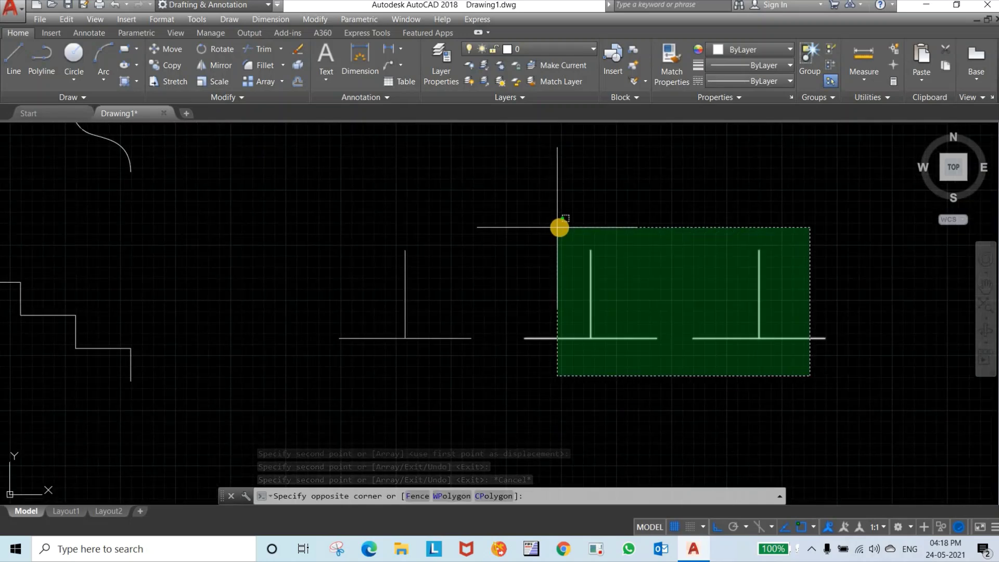
{"action": "left_click", "coordinate": [559, 225]}
{"action": "key", "text": "Delete"}
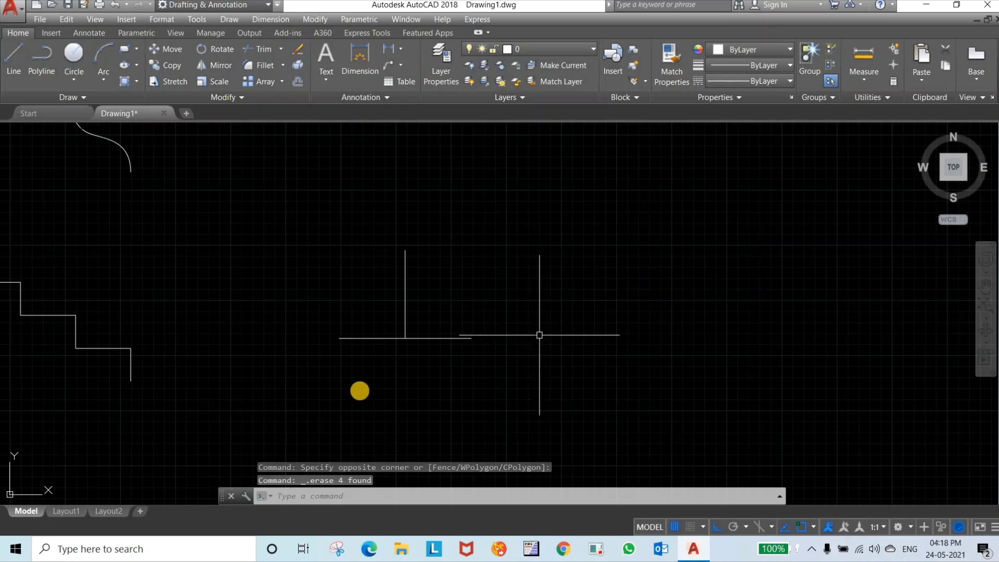
Start a fit-point spline and set its knot parameterization to Chord
{"action": "type", "text": "spl"}
{"action": "key", "text": "Return"}
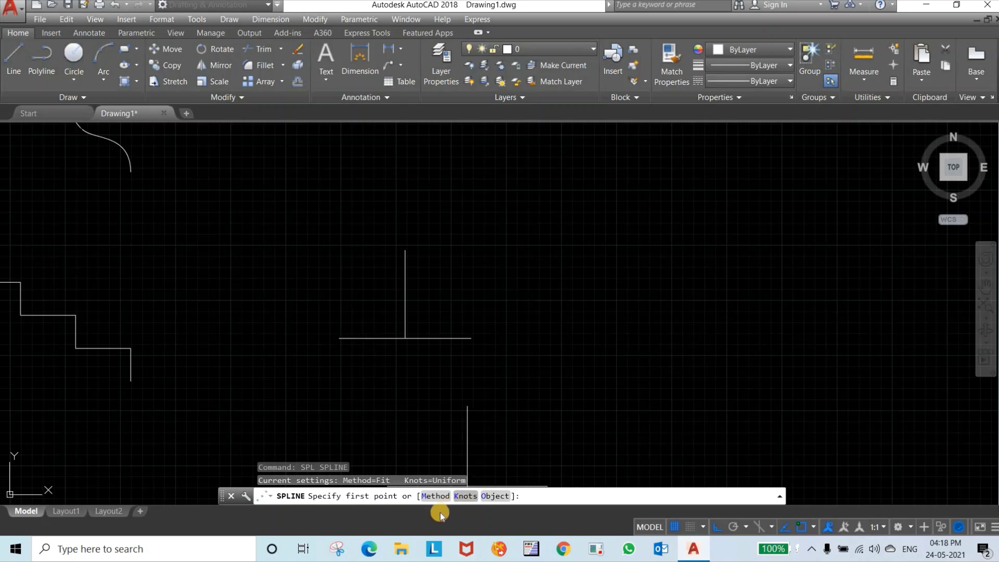
{"action": "left_click", "coordinate": [463, 497]}
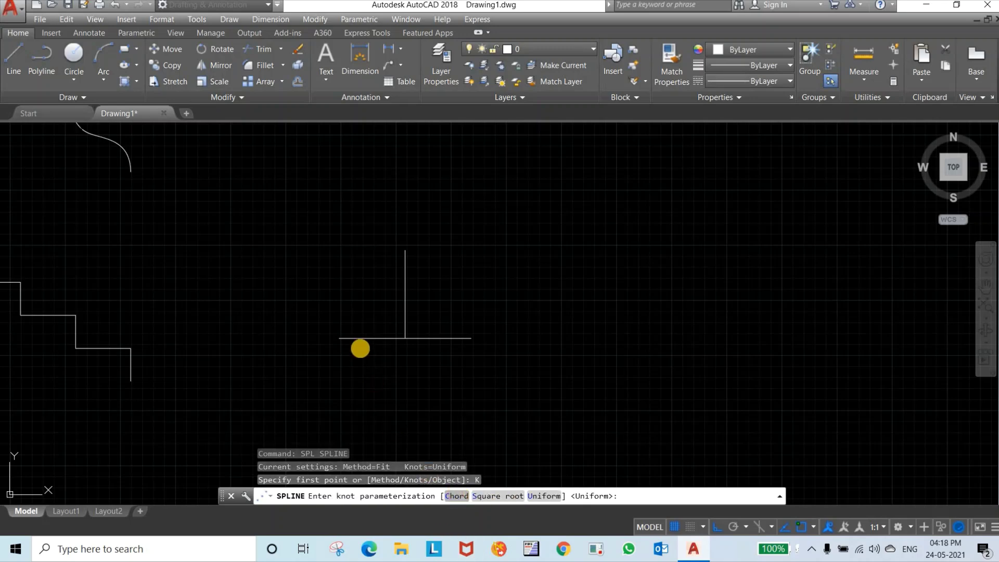
{"action": "type", "text": "c"}
{"action": "key", "text": "Return"}
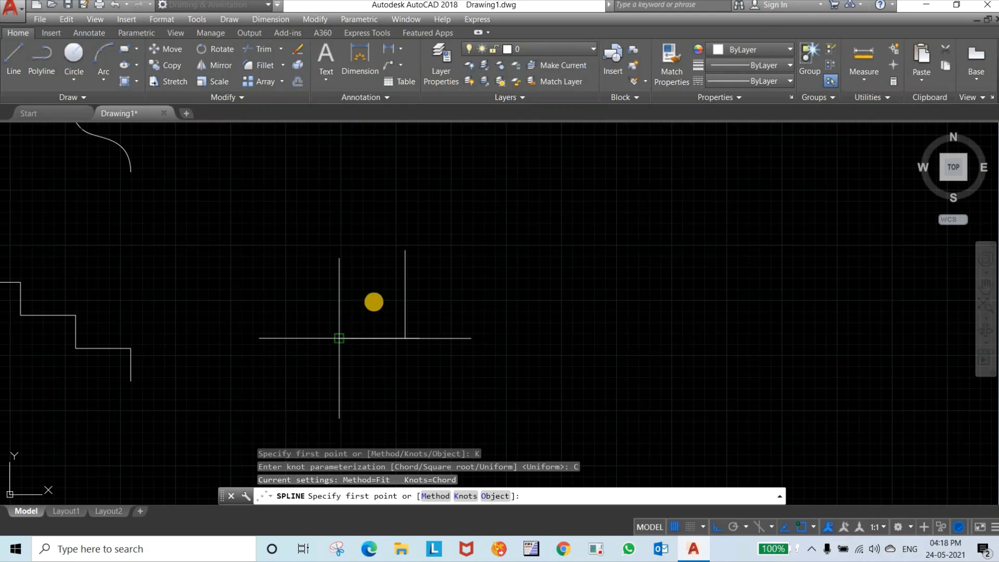
Draw the Chord spline through the base's left end, the vertical line's top and the base's right end, finishing at the base's midpoint
{"action": "left_click", "coordinate": [339, 339]}
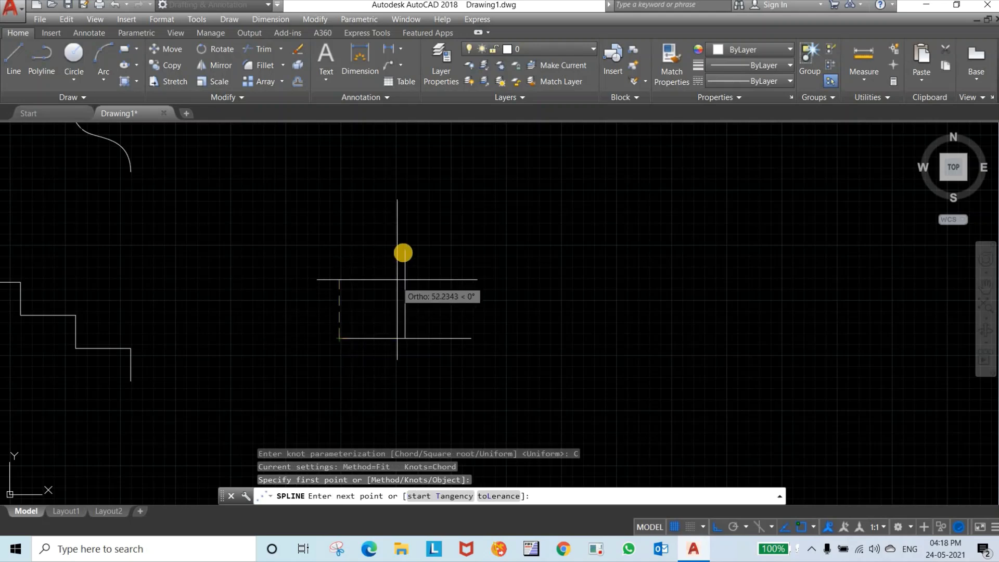
{"action": "left_click", "coordinate": [405, 250]}
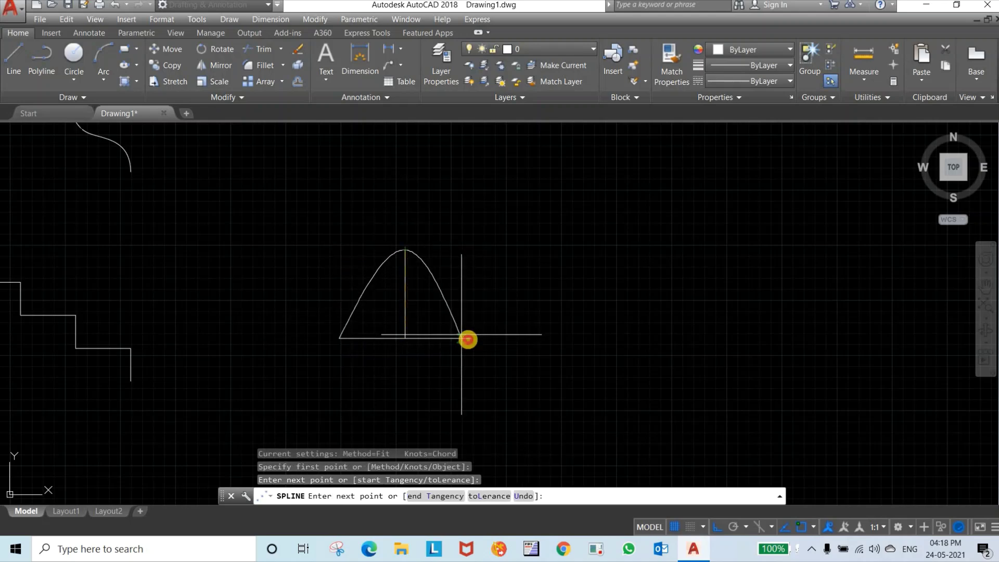
{"action": "left_click", "coordinate": [468, 340]}
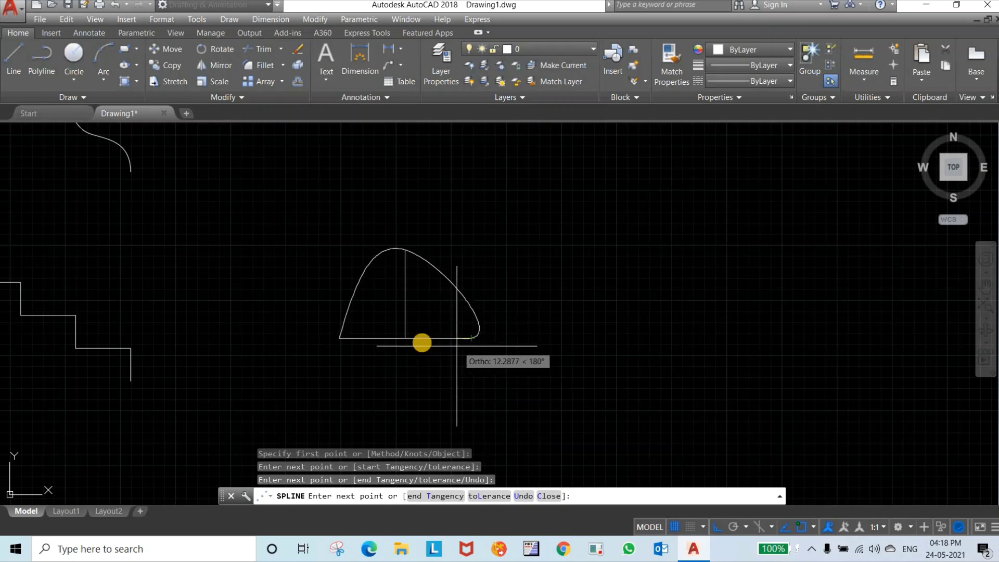
{"action": "scroll", "coordinate": [431, 342], "scroll_direction": "up", "scroll_amount": 2}
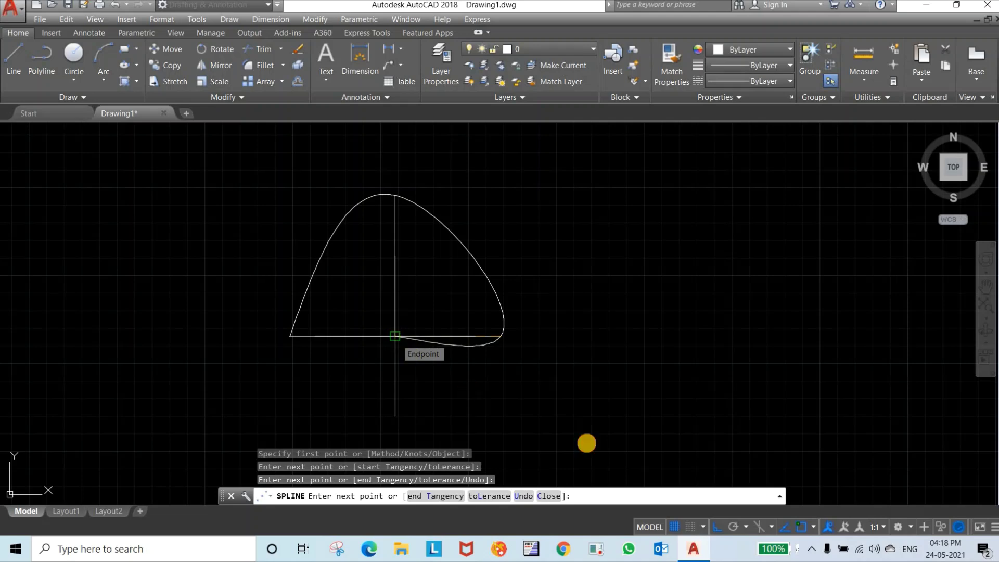
{"action": "left_click", "coordinate": [395, 336]}
{"action": "key", "text": "Return"}
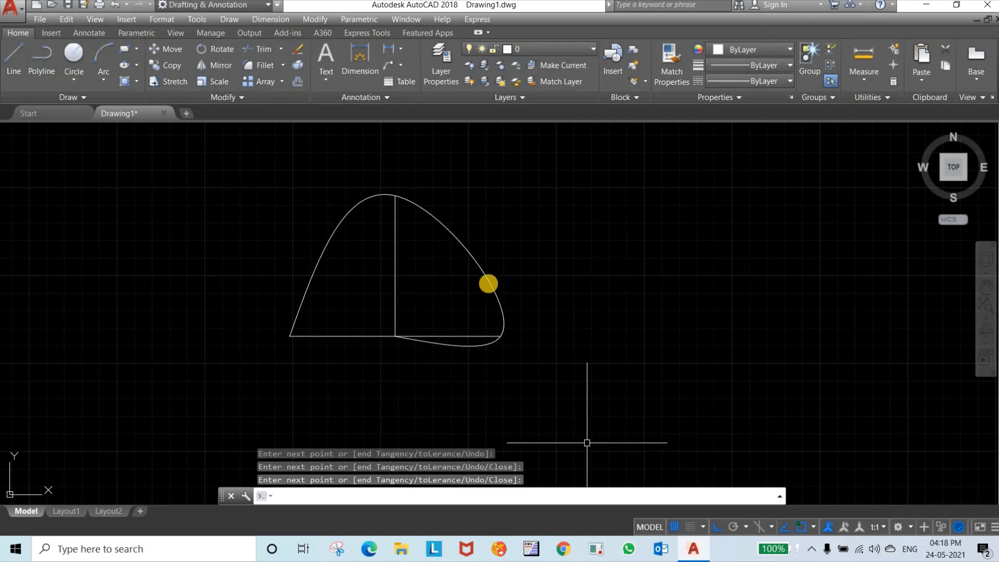
Change the colour of the Chord spline to Red
{"action": "left_click", "coordinate": [488, 270]}
{"action": "left_click", "coordinate": [459, 280]}
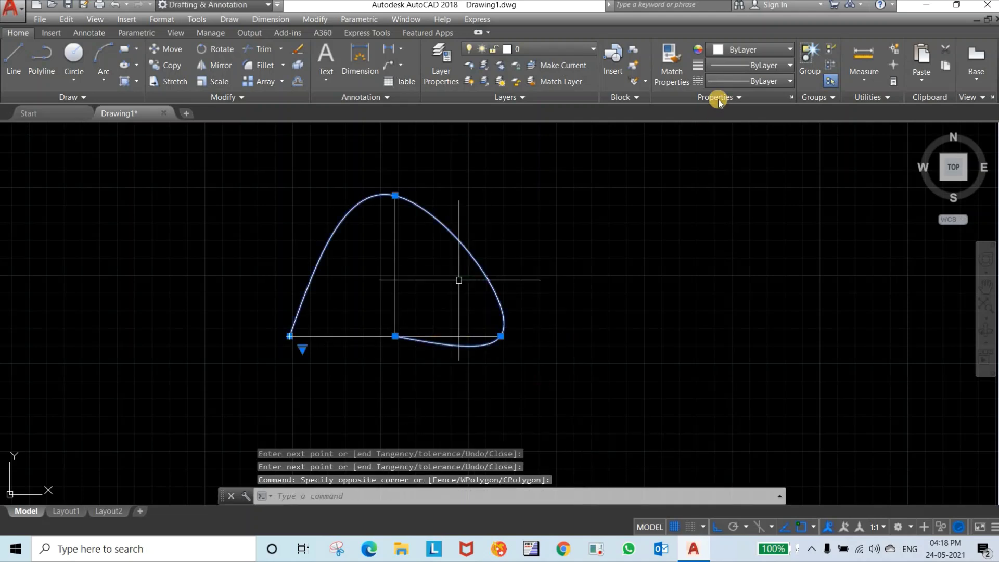
{"action": "left_click", "coordinate": [735, 50]}
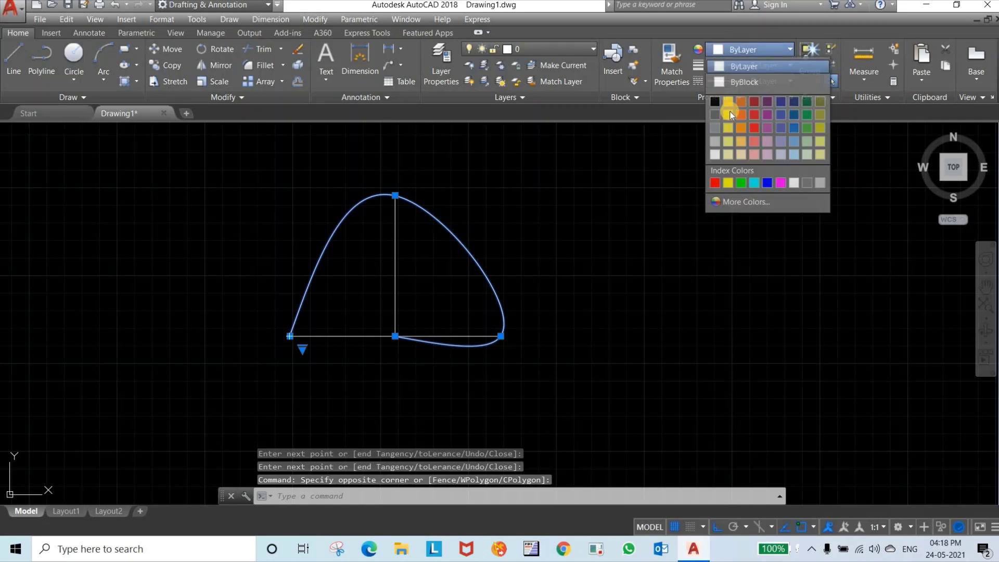
{"action": "left_click", "coordinate": [713, 183]}
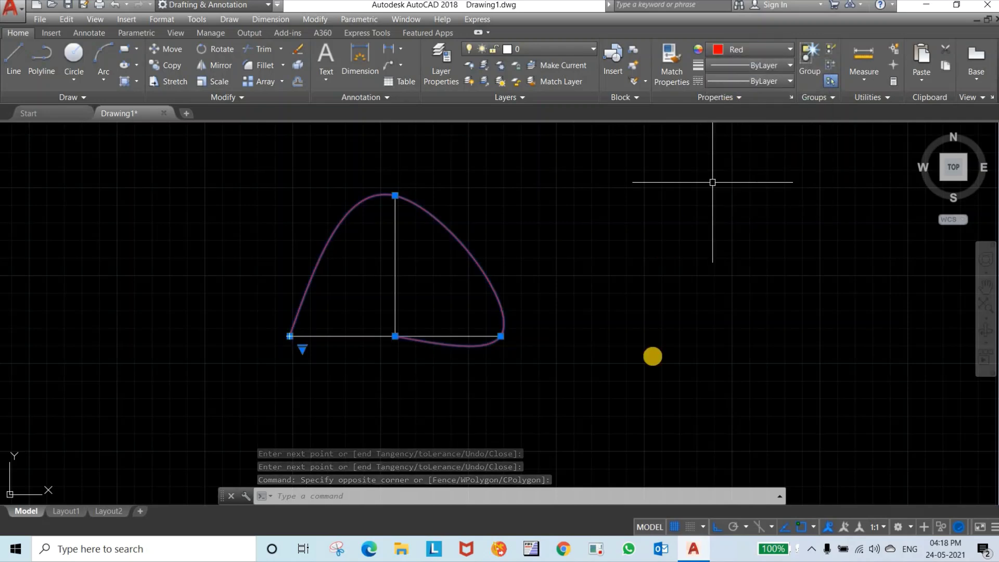
{"action": "key", "text": "Escape"}
Start a new fit-point spline and set its knot parameterization to Square root
{"action": "type", "text": "SPL"}
{"action": "key", "text": "Return"}
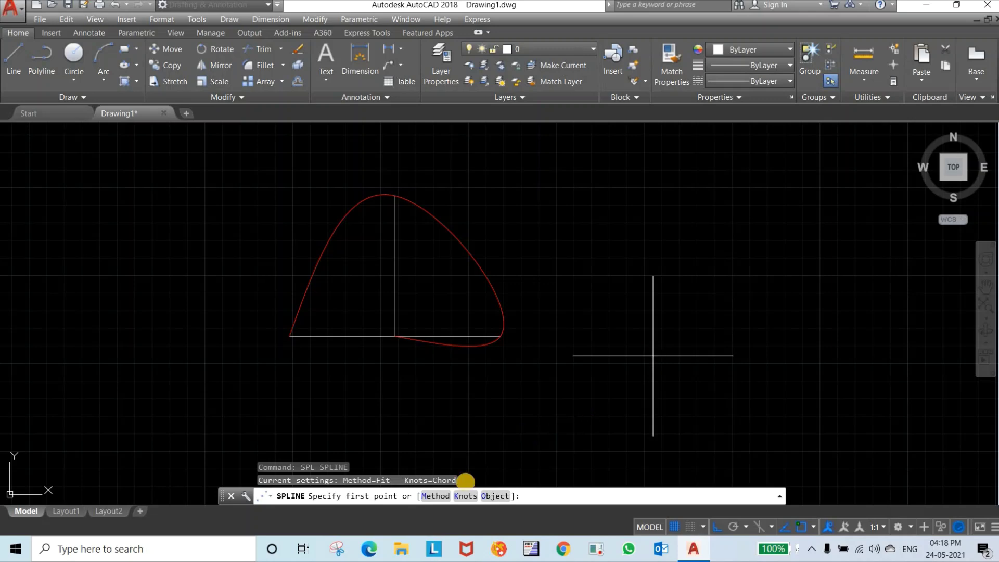
{"action": "left_click", "coordinate": [464, 496]}
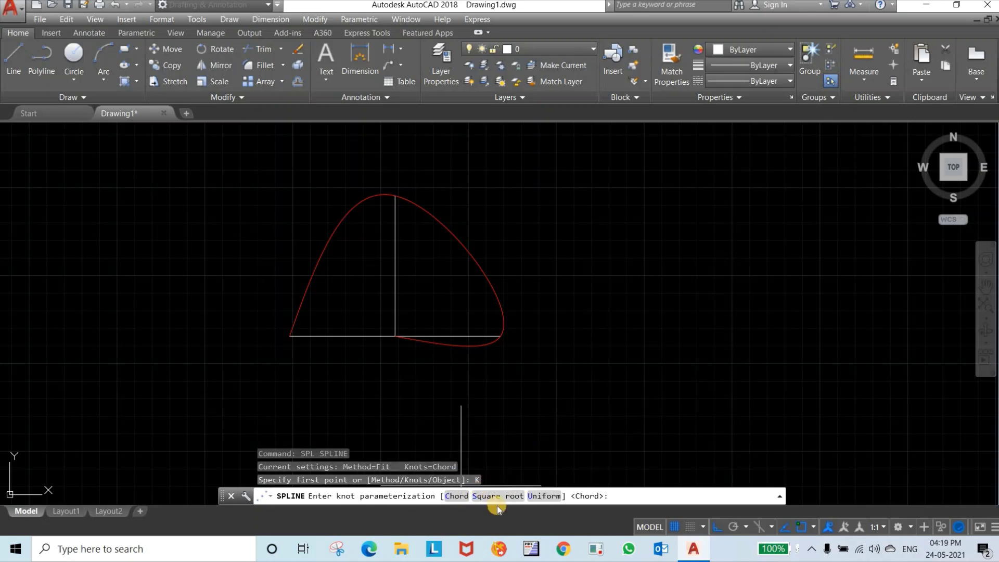
{"action": "left_click", "coordinate": [498, 496]}
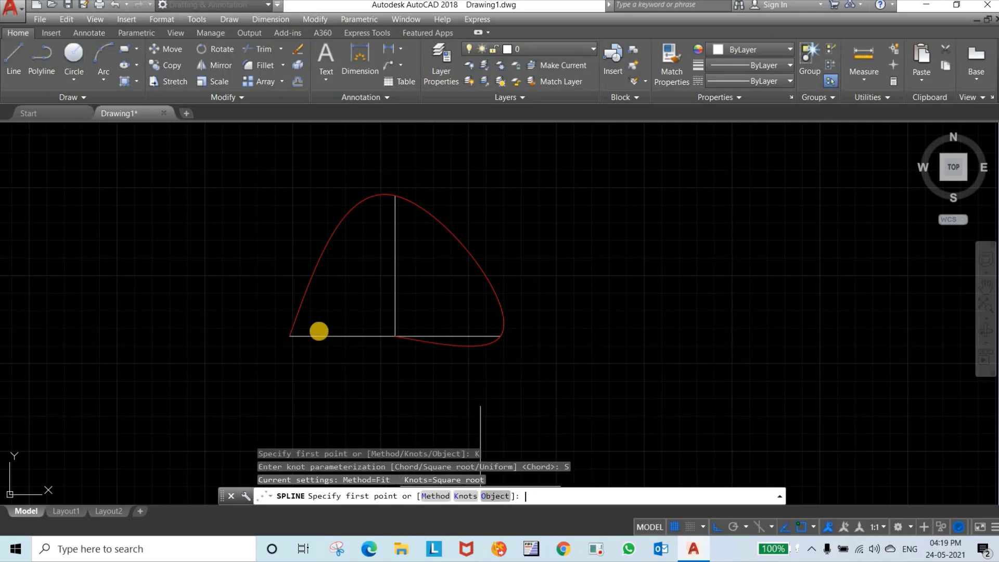
Draw the Square root spline through the base's left end, the vertical line's top and the base's right end, finishing at the base's midpoint
{"action": "left_click", "coordinate": [290, 335]}
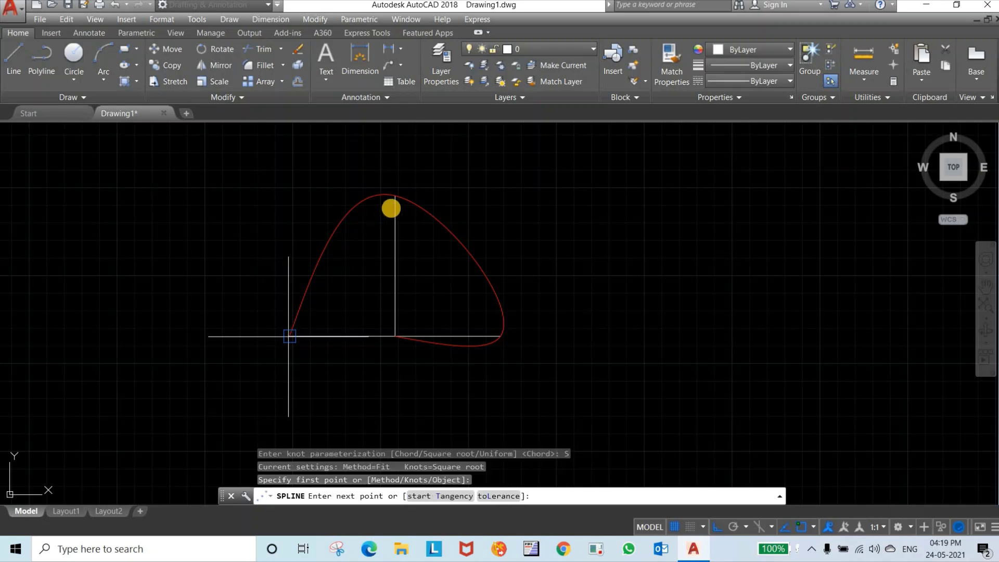
{"action": "left_click", "coordinate": [395, 195]}
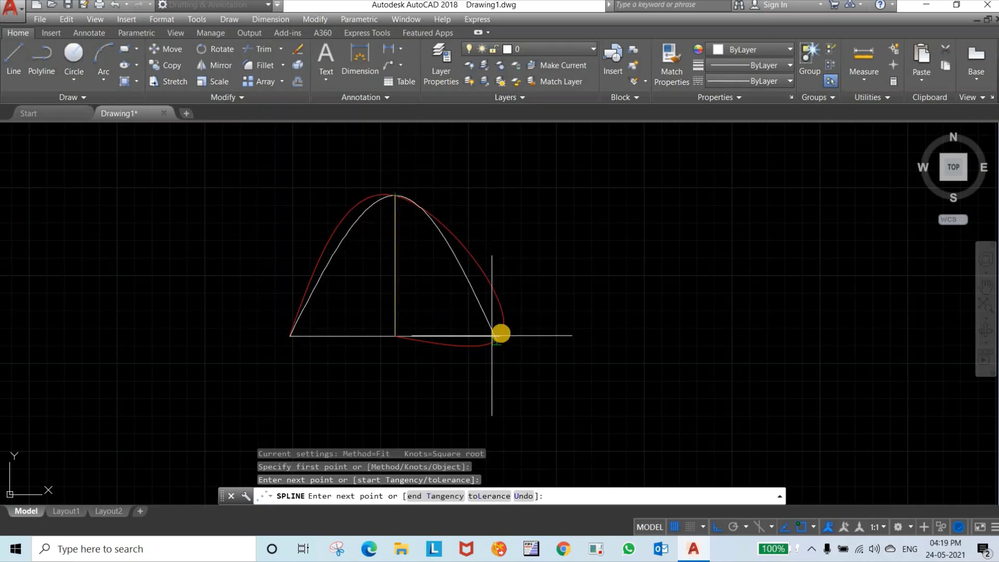
{"action": "left_click", "coordinate": [501, 334]}
{"action": "left_click", "coordinate": [395, 337]}
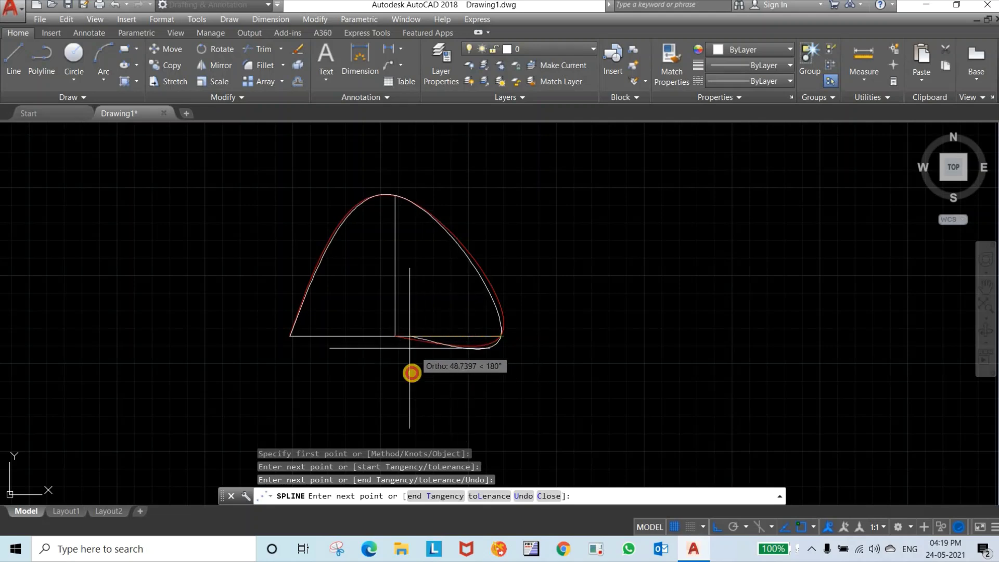
{"action": "key", "text": "Return"}
{"action": "key", "text": "Return"}
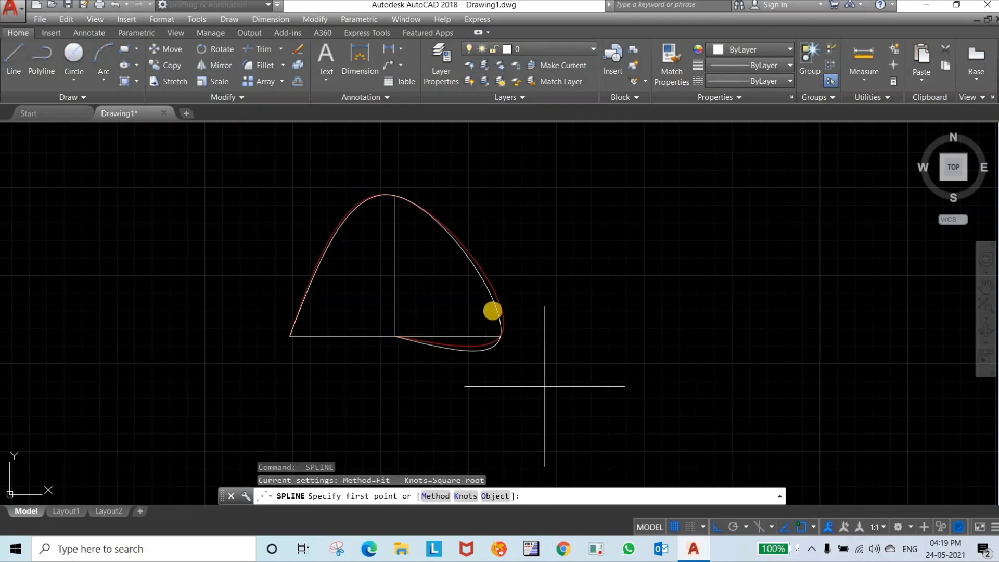
{"action": "key", "text": "Escape"}
Change the colour of the Square root spline to green
{"action": "left_click", "coordinate": [499, 308]}
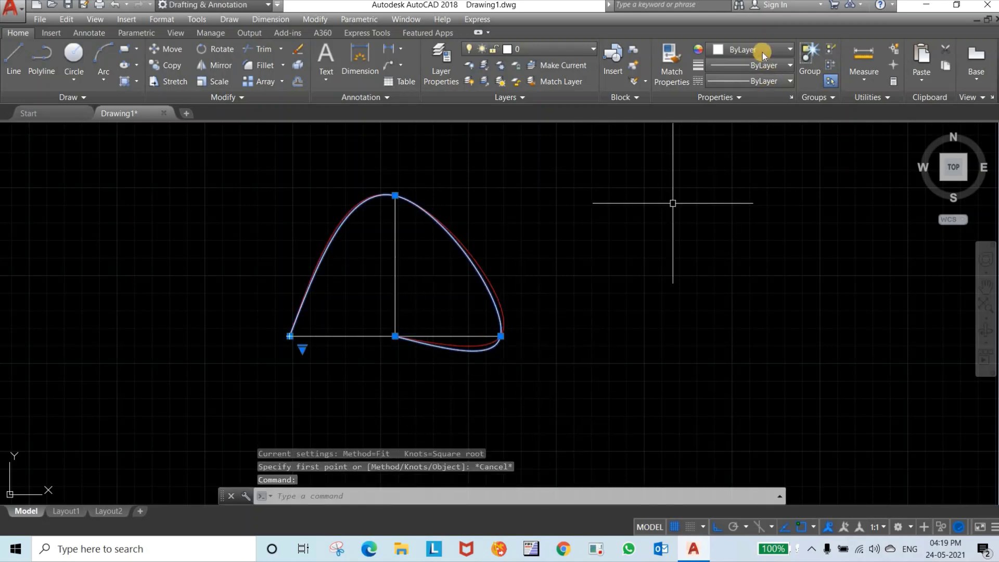
{"action": "left_click", "coordinate": [763, 51]}
{"action": "left_click", "coordinate": [740, 183]}
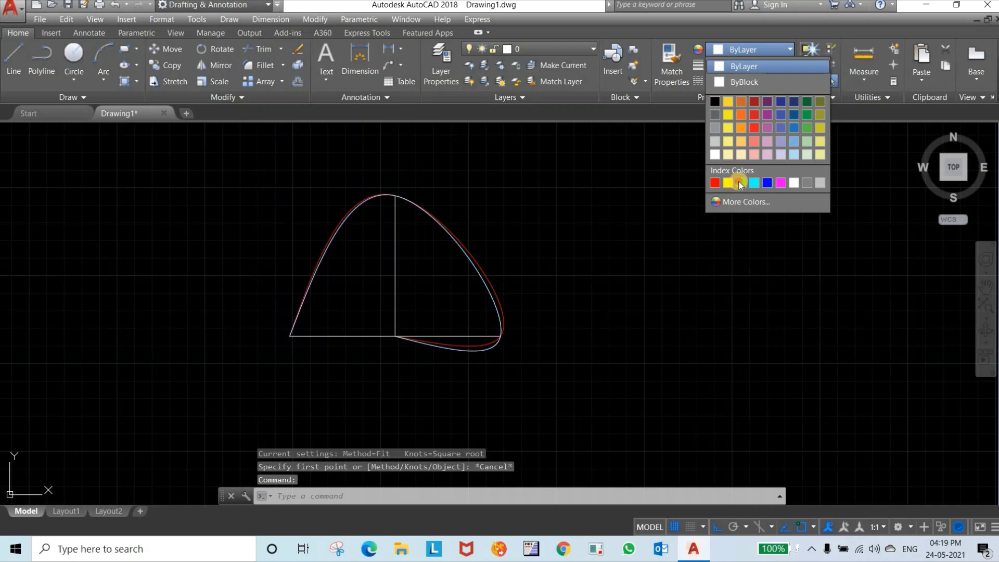
{"action": "key", "text": "Escape"}
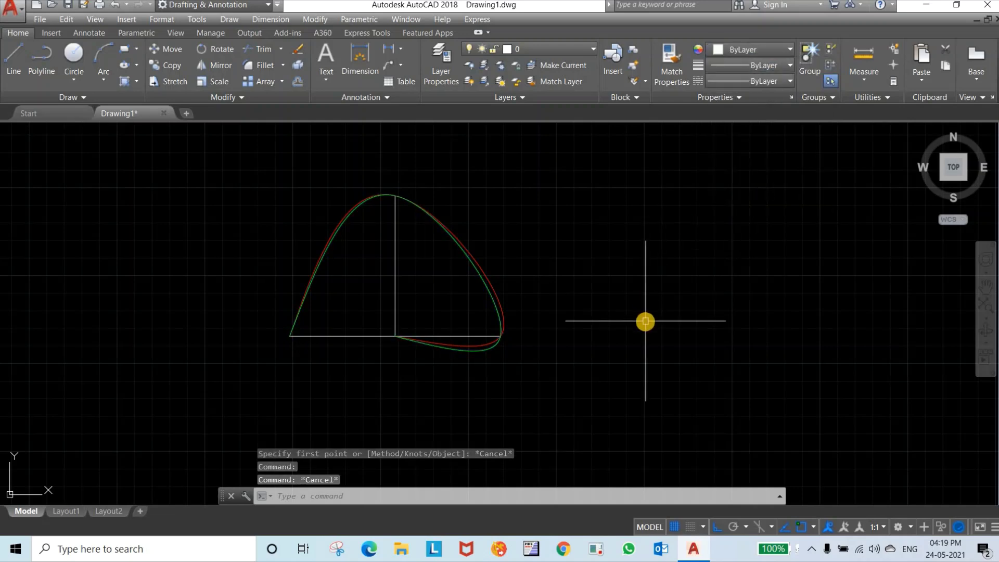
Start another fit-point spline and set its knot parameterization to Uniform
{"action": "type", "text": "SPL"}
{"action": "key", "text": "Return"}
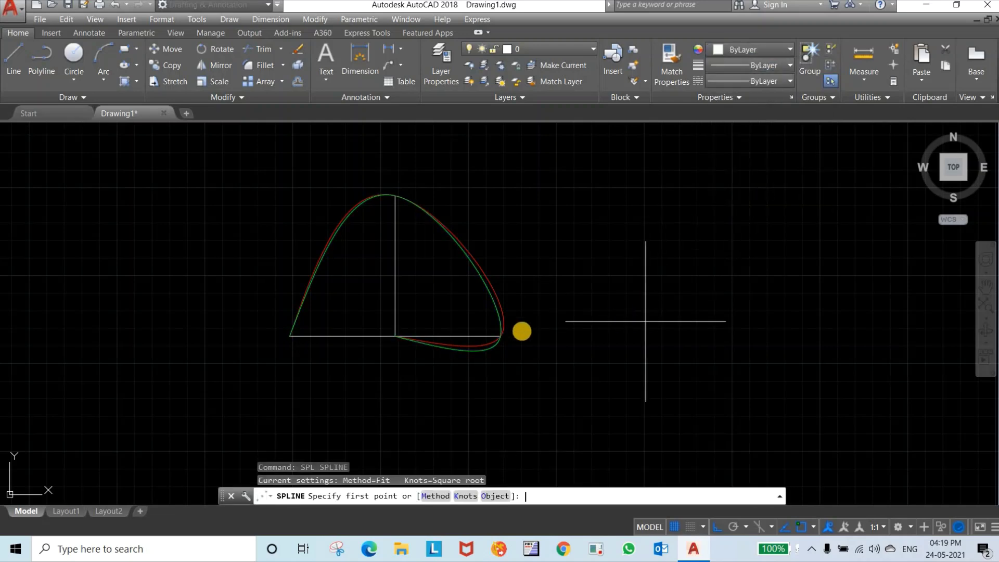
{"action": "left_click", "coordinate": [465, 496]}
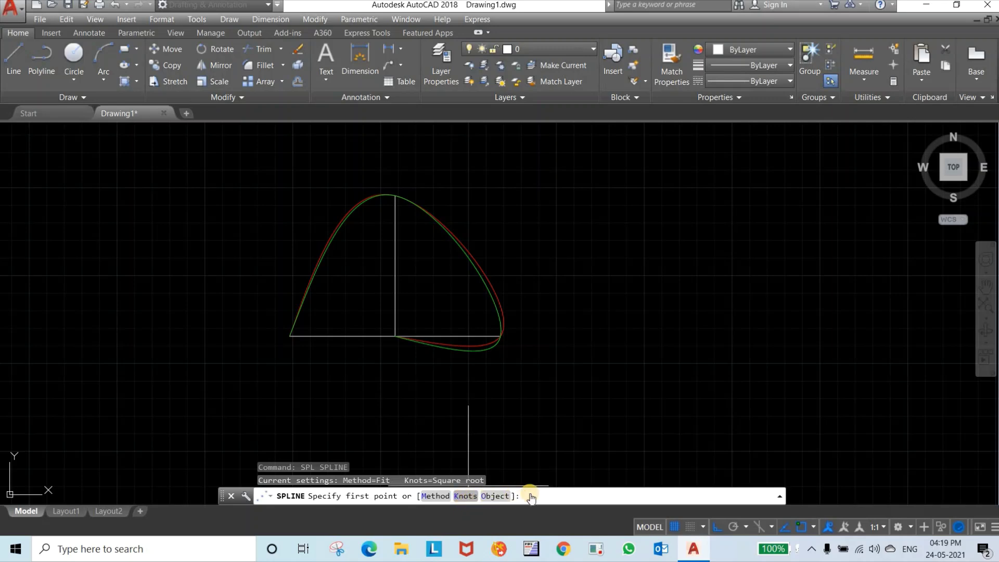
{"action": "left_click", "coordinate": [531, 493]}
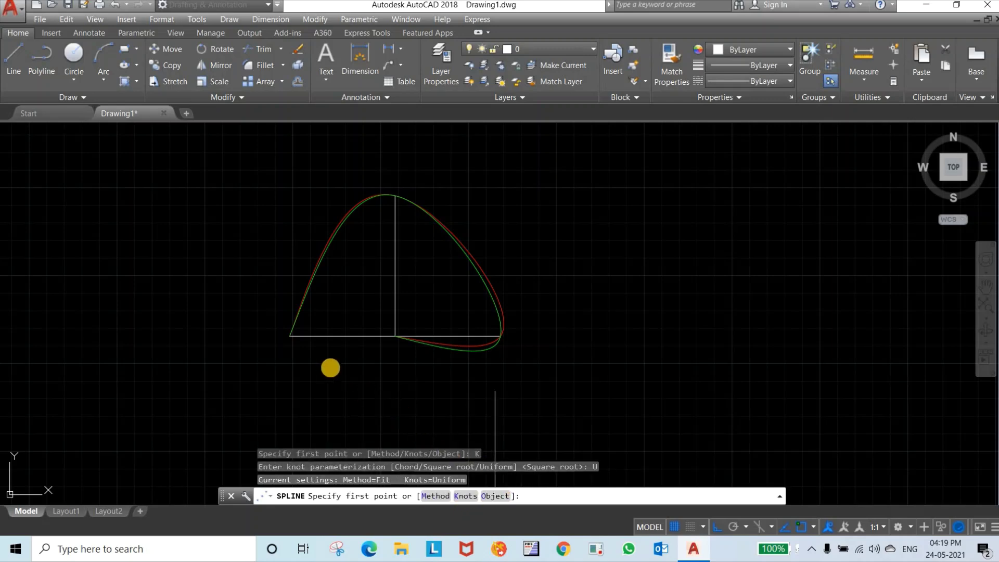
Draw the Uniform spline through the base's left end, the vertical line's top and the base's right end, finishing at the base's midpoint
{"action": "left_click", "coordinate": [290, 336]}
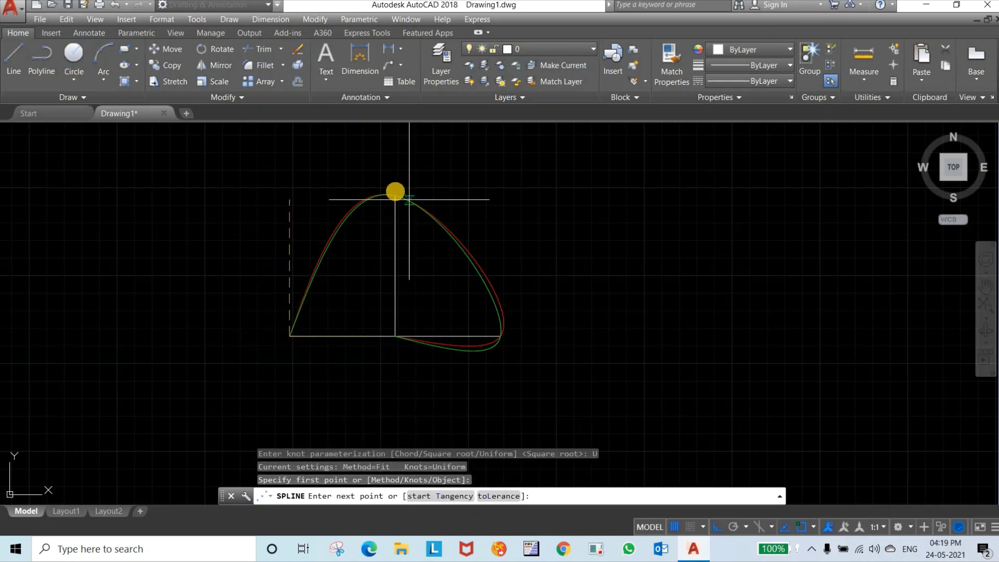
{"action": "scroll", "coordinate": [496, 326], "scroll_direction": "up", "scroll_amount": 4}
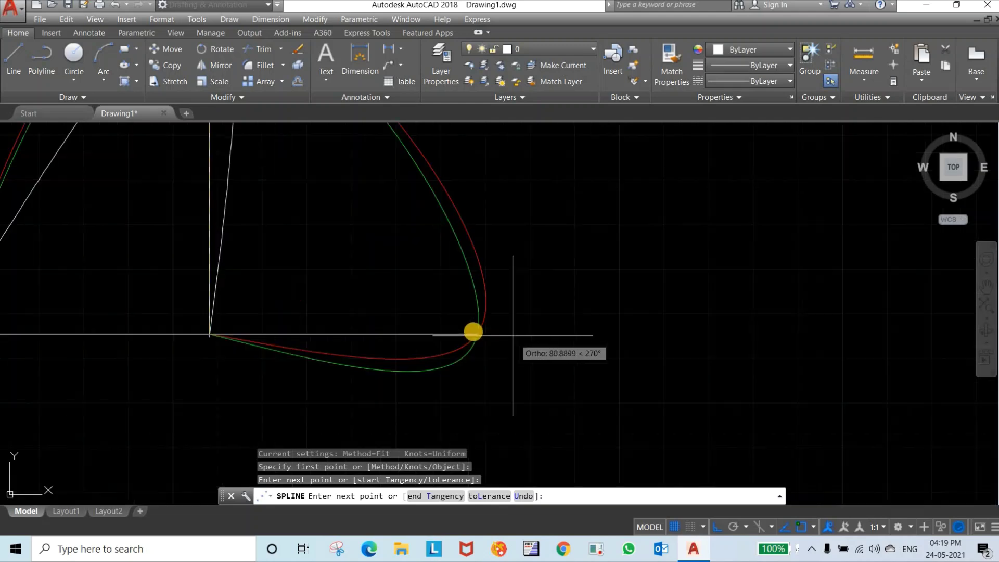
{"action": "left_click", "coordinate": [206, 335]}
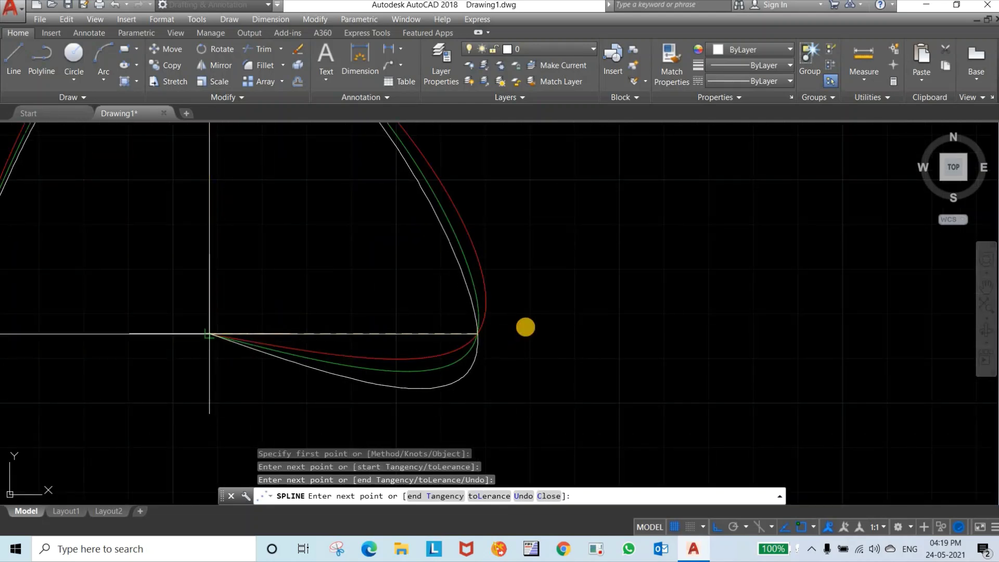
{"action": "key", "text": "Return"}
Compare the Chord, Square root and Uniform splines around the peak and below the base line
{"action": "scroll", "coordinate": [520, 325], "scroll_direction": "down", "scroll_amount": 2}
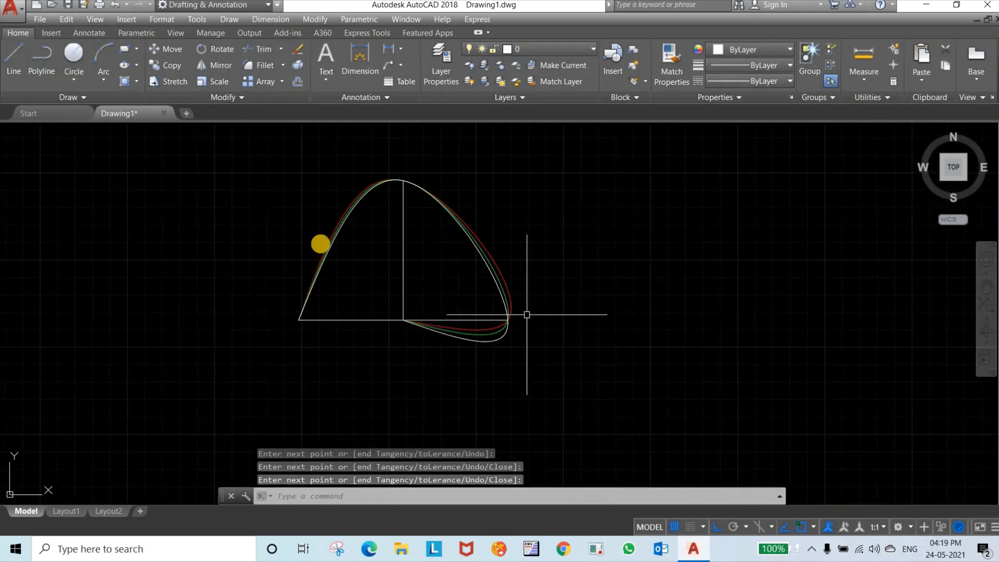
{"action": "scroll", "coordinate": [324, 233], "scroll_direction": "up", "scroll_amount": 4}
{"action": "middle_click_drag", "start_coordinate": [361, 222], "coordinate": [310, 319]}
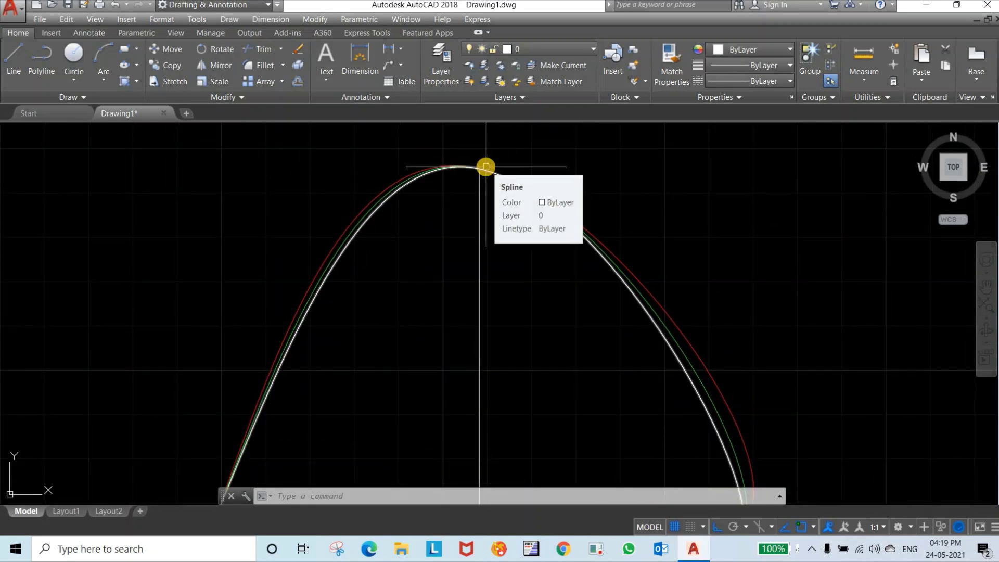
{"action": "scroll", "coordinate": [485, 167], "scroll_direction": "down", "scroll_amount": 2}
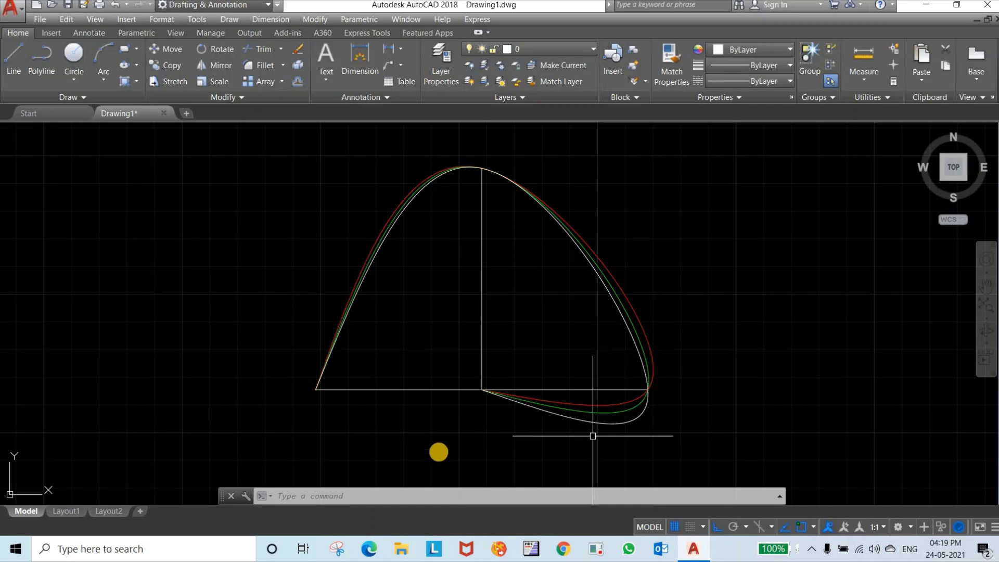
{"action": "middle_click_drag", "start_coordinate": [591, 435], "coordinate": [518, 417]}
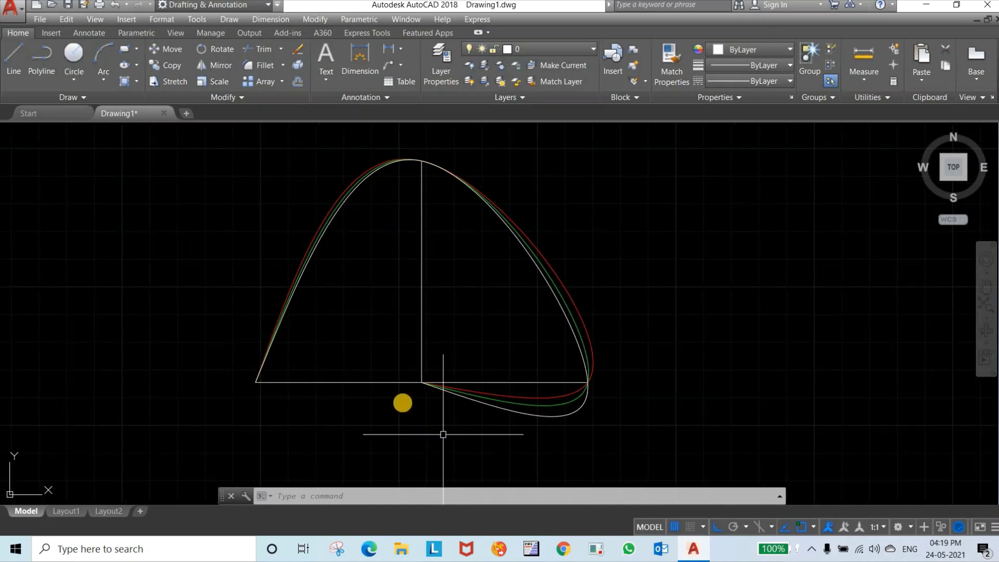
{"action": "scroll", "coordinate": [402, 403], "scroll_direction": "down", "scroll_amount": 2}
{"action": "type", "text": "spl"}
{"action": "key", "text": "Return"}
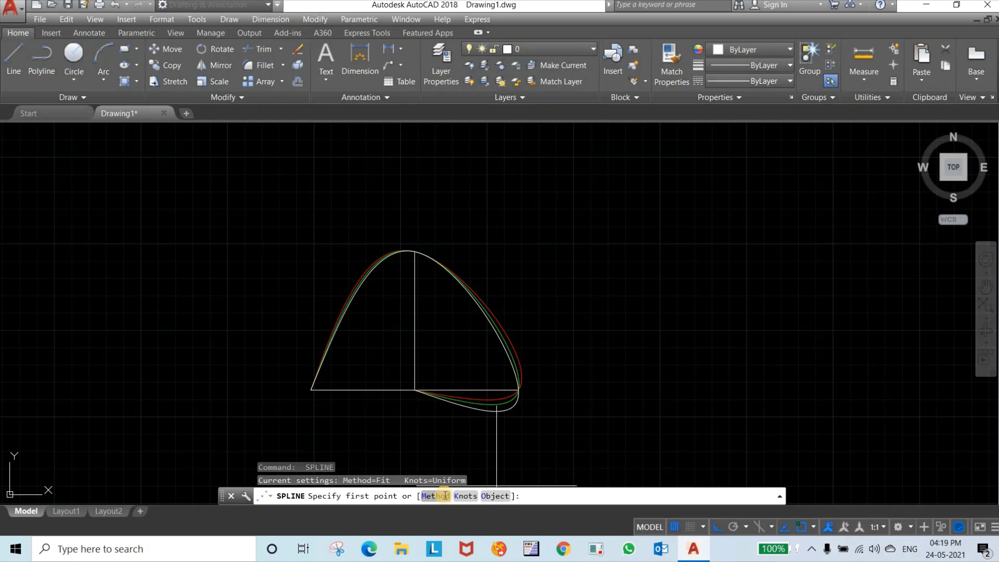
{"action": "key", "text": "Escape"}
Stretch the middle control vertex of the upper row's middle spline horizontally to the right, almost level with the spline's end
{"action": "scroll", "coordinate": [534, 339], "scroll_direction": "down", "scroll_amount": 5}
{"action": "key", "text": "Escape"}
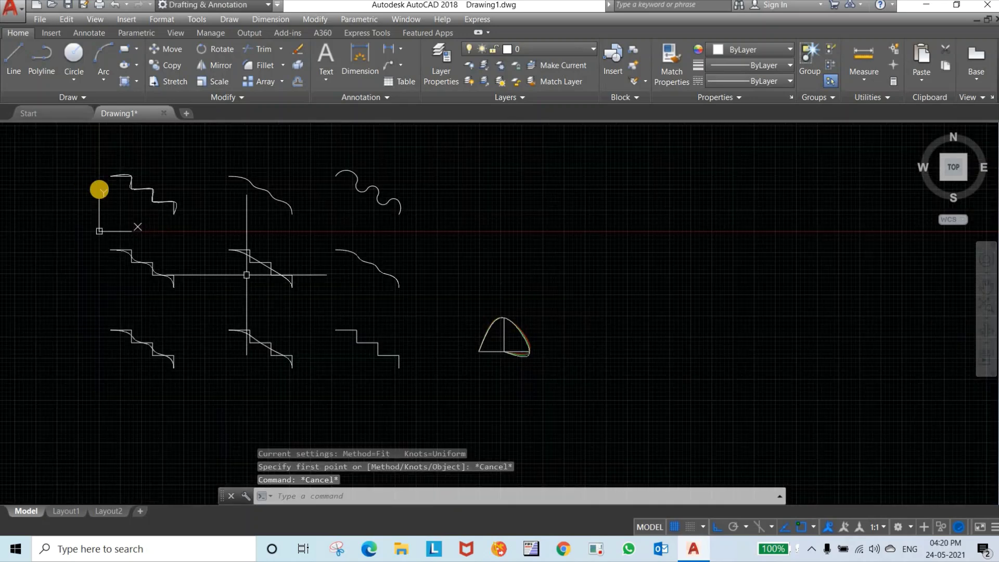
{"action": "scroll", "coordinate": [99, 190], "scroll_direction": "up", "scroll_amount": 3}
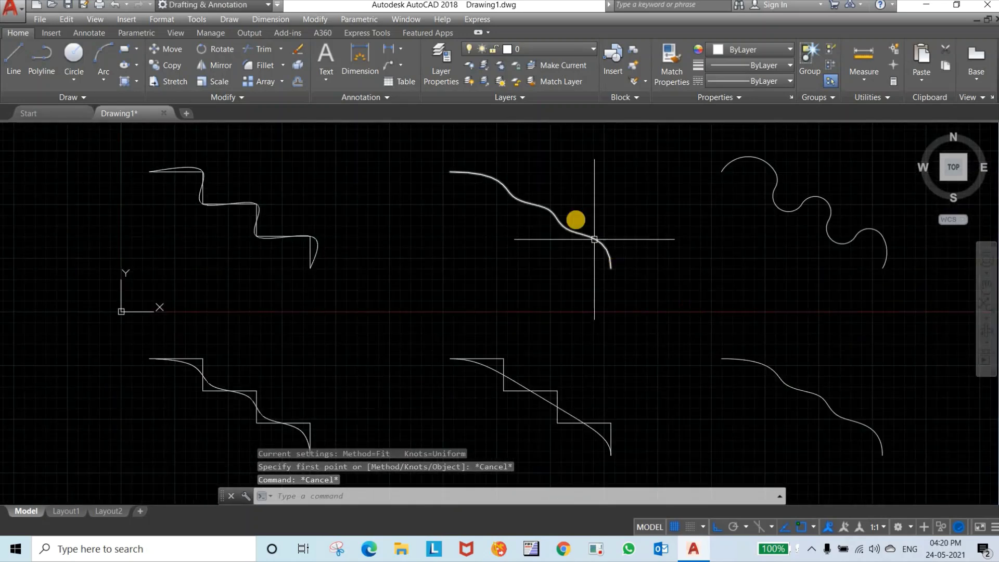
{"action": "left_click", "coordinate": [594, 239]}
{"action": "scroll", "coordinate": [561, 178], "scroll_direction": "up", "scroll_amount": 2}
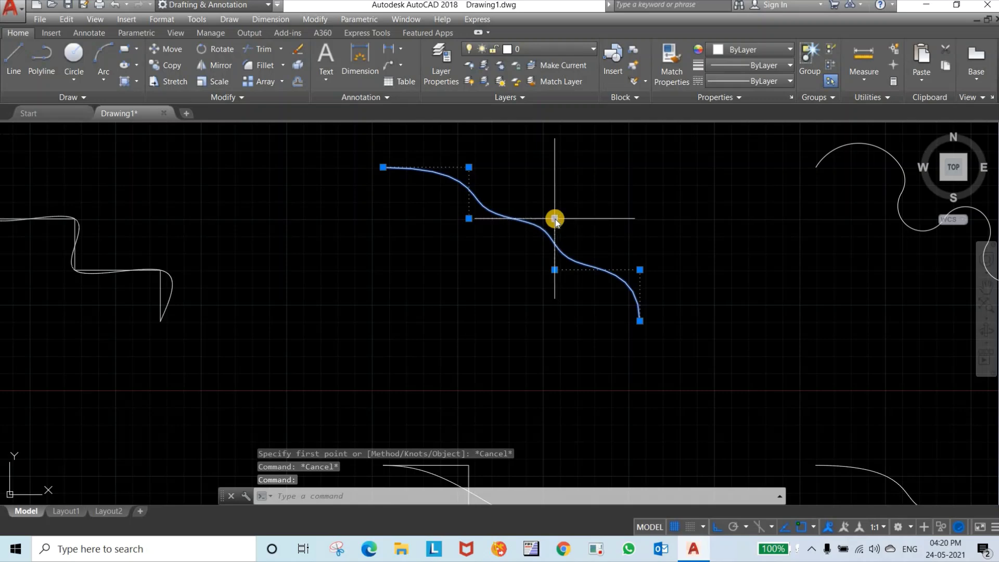
{"action": "mouse_move", "coordinate": [555, 219]}
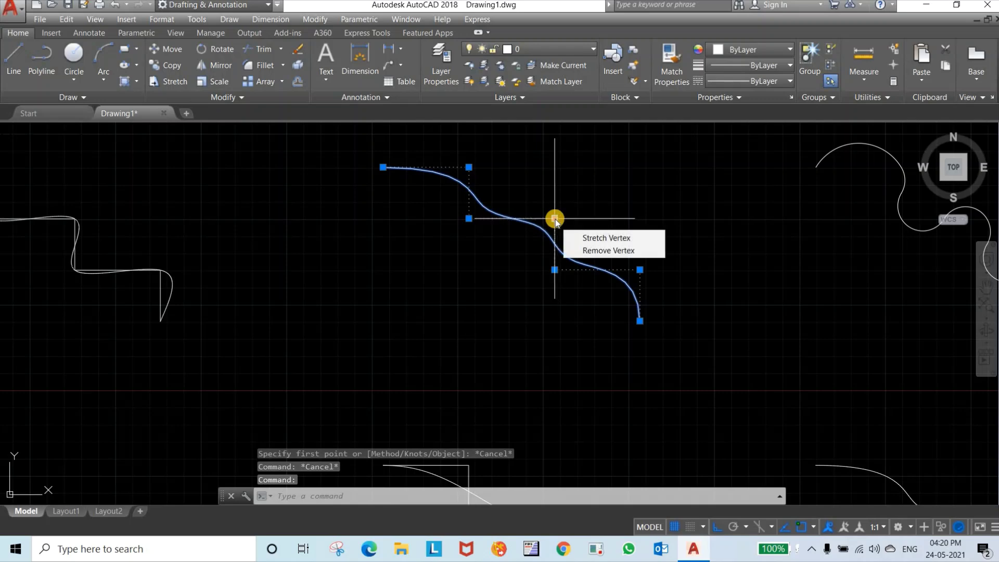
{"action": "left_click", "coordinate": [591, 238]}
{"action": "left_click", "coordinate": [636, 219]}
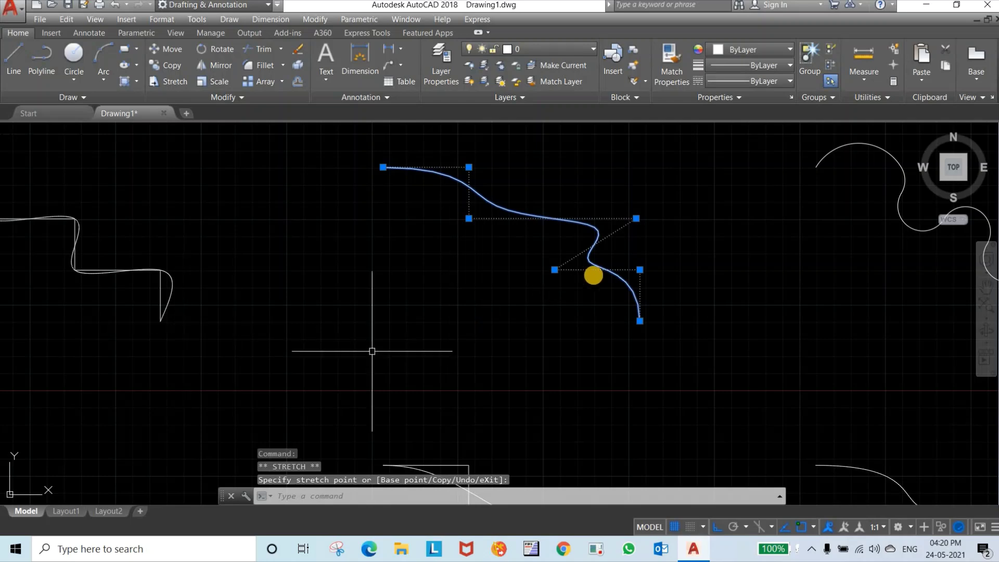
{"action": "key", "text": "Escape"}
{"action": "left_click", "coordinate": [598, 268]}
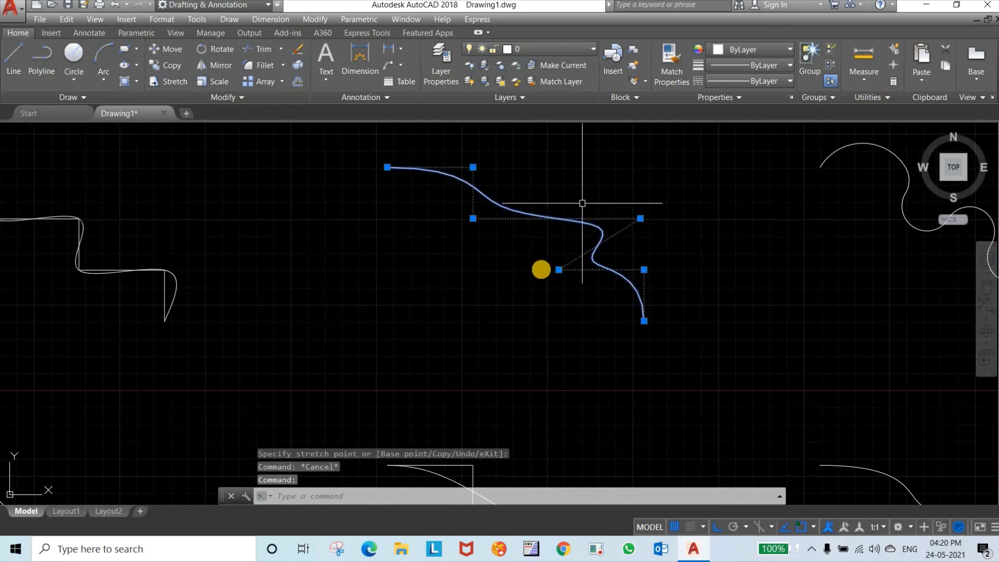
{"action": "key", "text": "Escape"}
Try to stretch the second-to-last fit point of the fit-point spline on the upper row's staircase polyline
{"action": "left_click", "coordinate": [168, 273]}
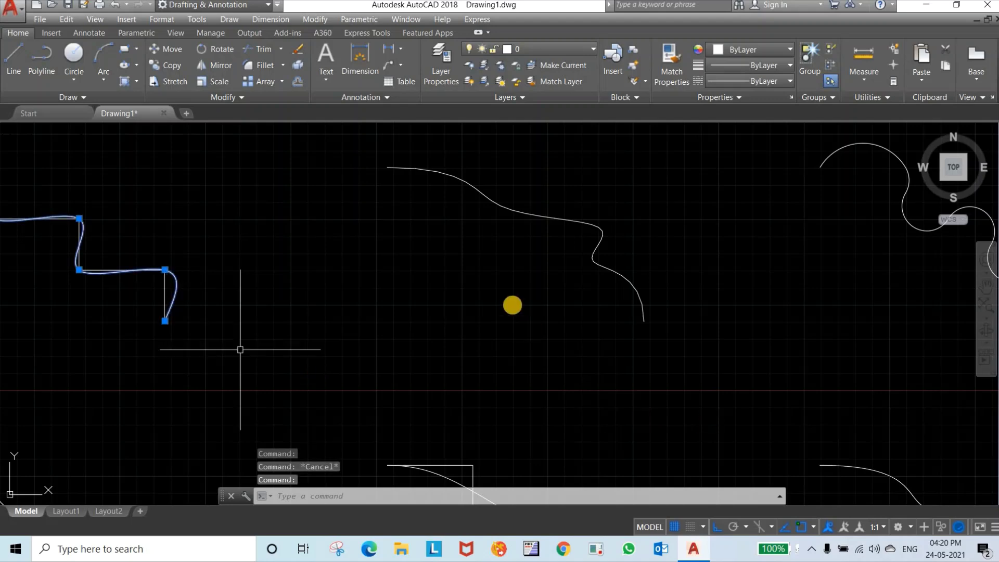
{"action": "middle_click_drag", "start_coordinate": [284, 369], "coordinate": [709, 426]}
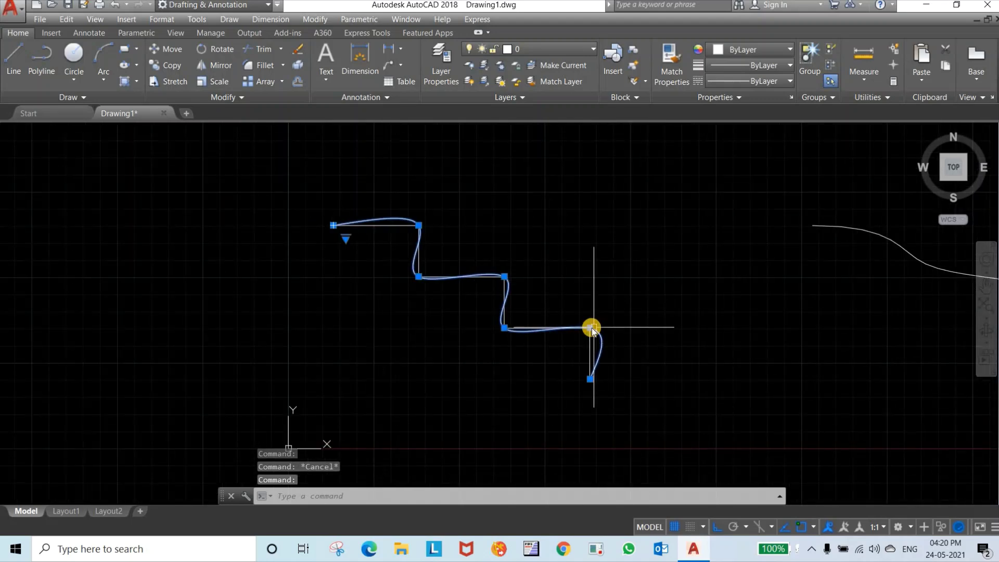
{"action": "mouse_move", "coordinate": [591, 328]}
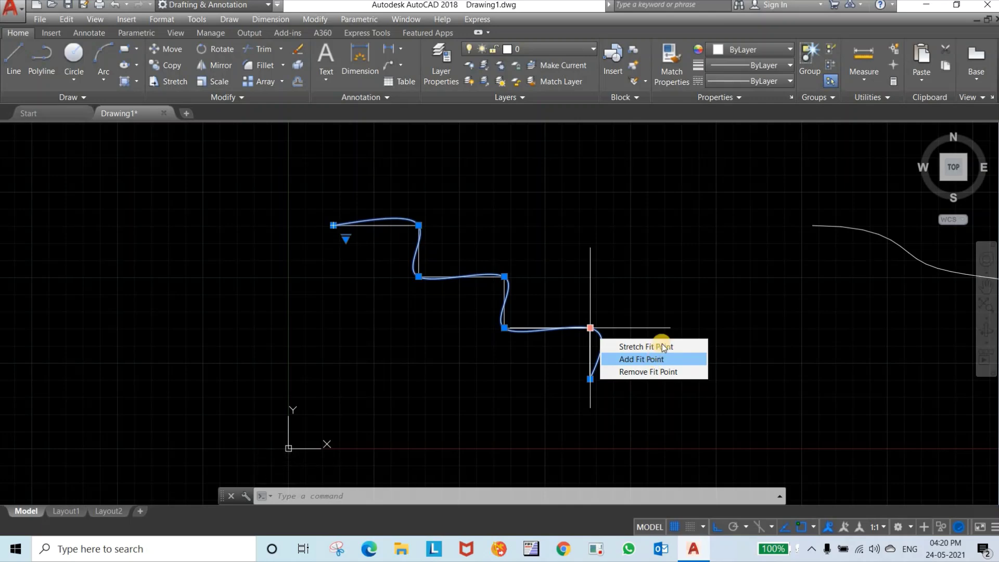
{"action": "left_click", "coordinate": [646, 347]}
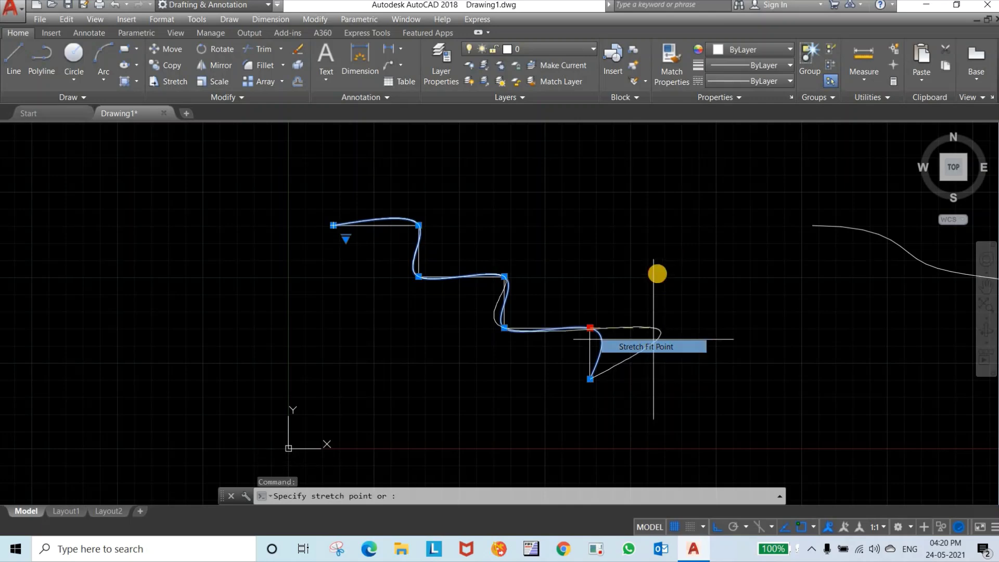
{"action": "key", "text": "Escape"}
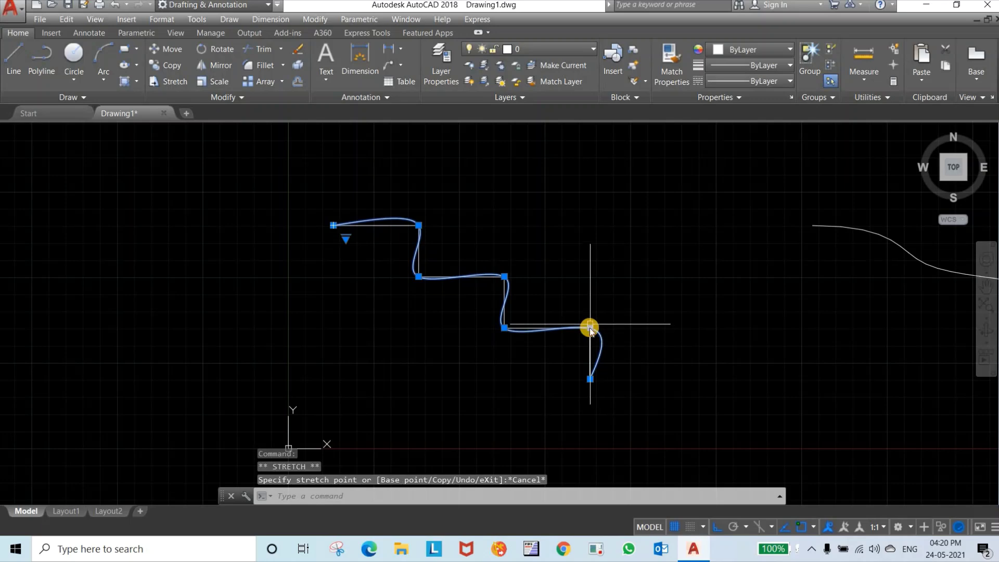
Add a fit point about halfway down the final descending segment of the fit-point spline on the upper row's staircase polyline
{"action": "left_click", "coordinate": [614, 359]}
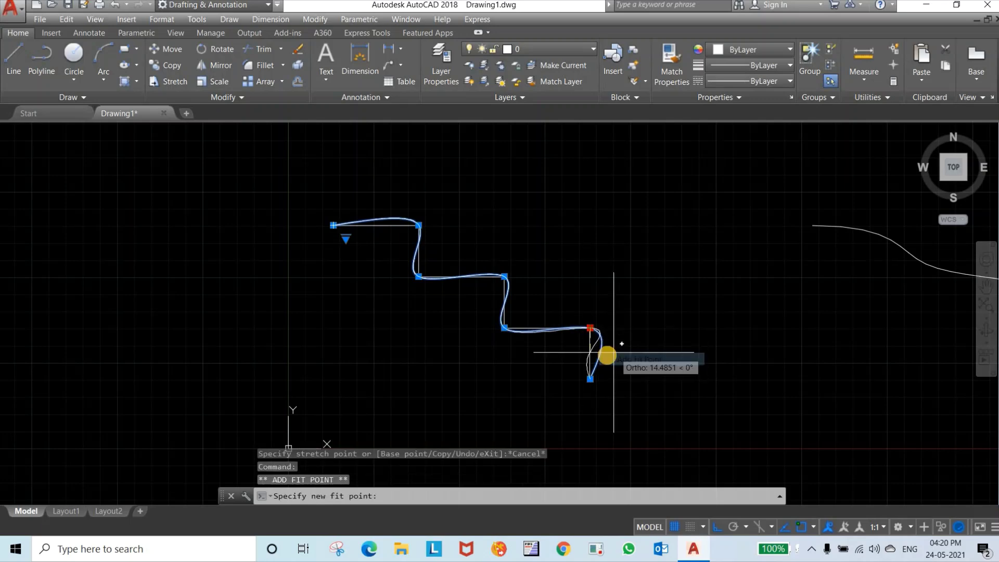
{"action": "left_click", "coordinate": [602, 354]}
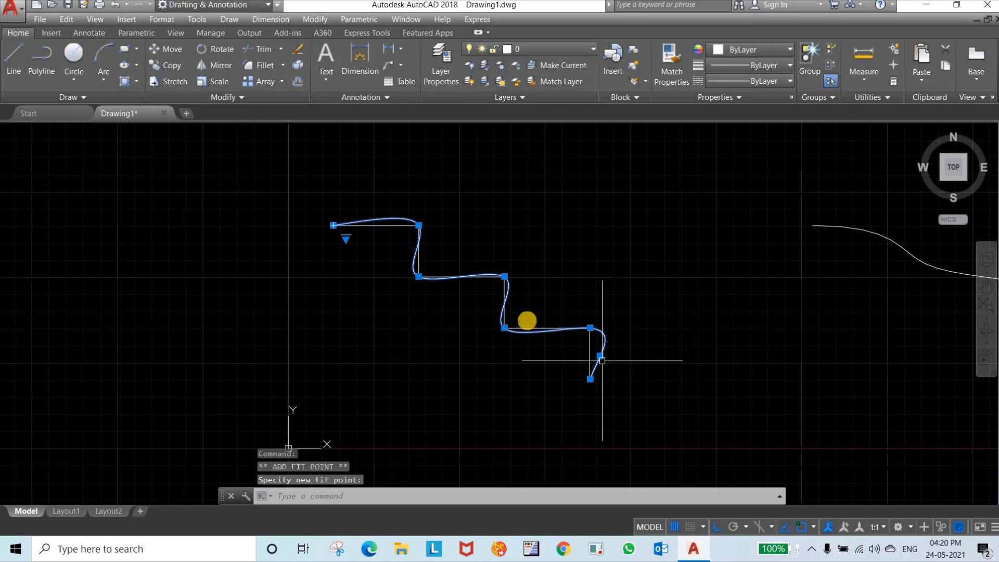
{"action": "scroll", "coordinate": [599, 348], "scroll_direction": "up", "scroll_amount": 4}
{"action": "left_click", "coordinate": [569, 296]}
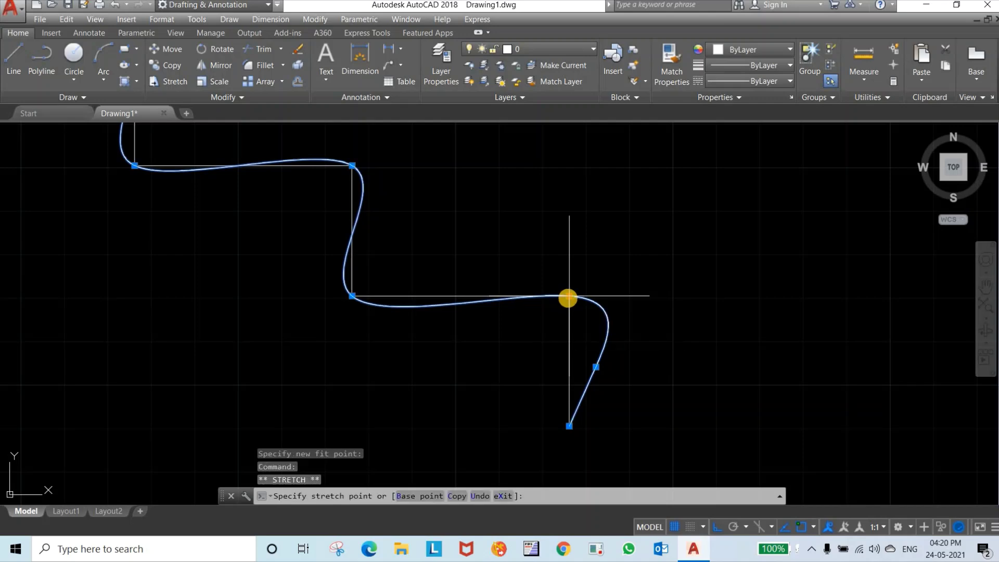
{"action": "key", "text": "Escape"}
{"action": "mouse_move", "coordinate": [569, 297]}
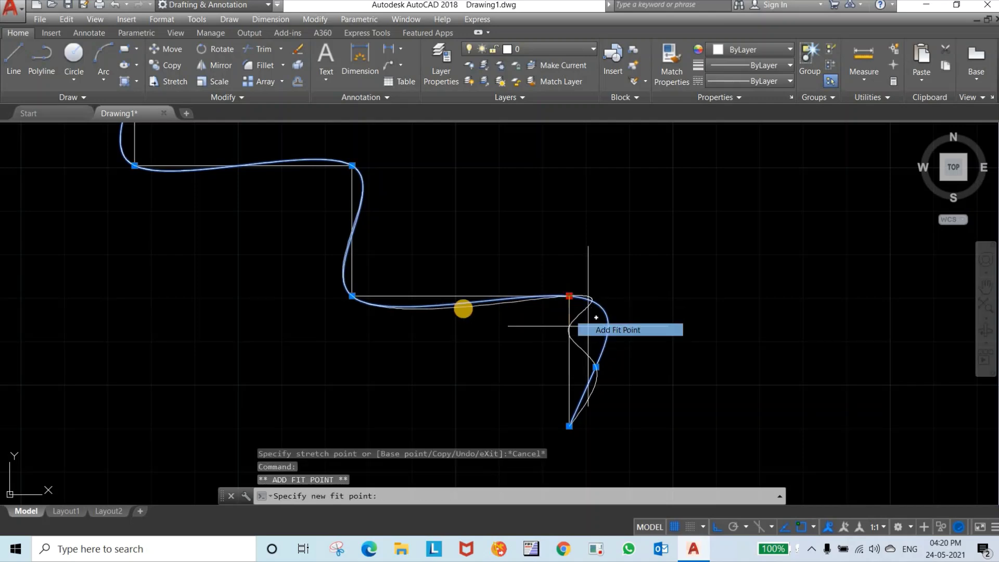
{"action": "left_click", "coordinate": [618, 330]}
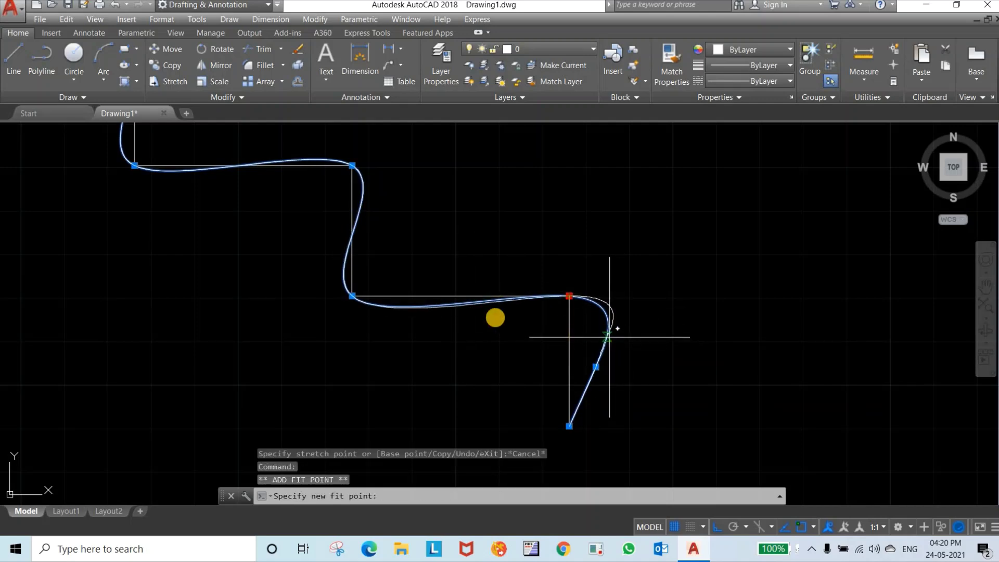
{"action": "key", "text": "Escape"}
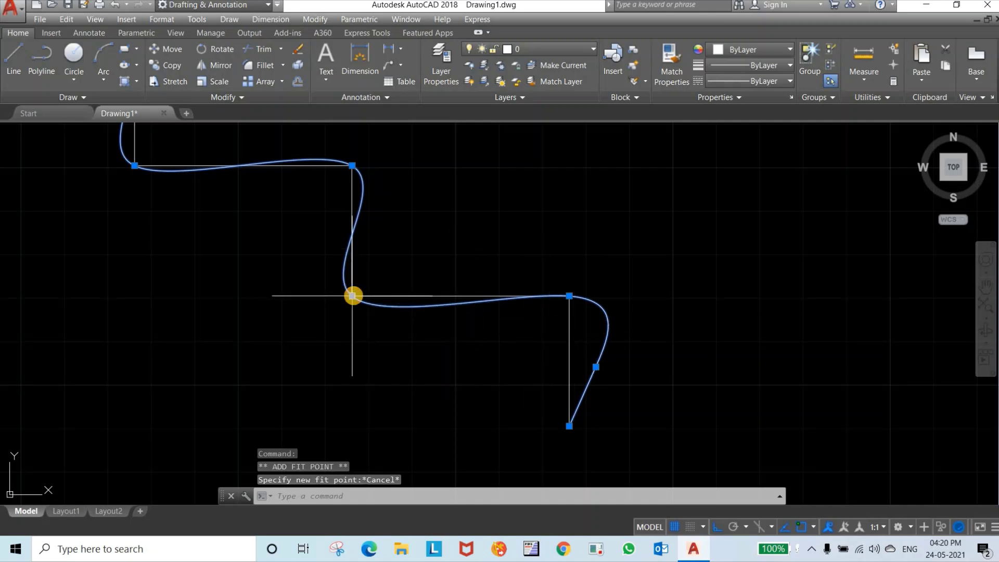
Add a fit point on the spline about midway along the staircase's lowest horizontal step
{"action": "left_click", "coordinate": [352, 297]}
{"action": "key", "text": "Escape"}
{"action": "mouse_move", "coordinate": [352, 296]}
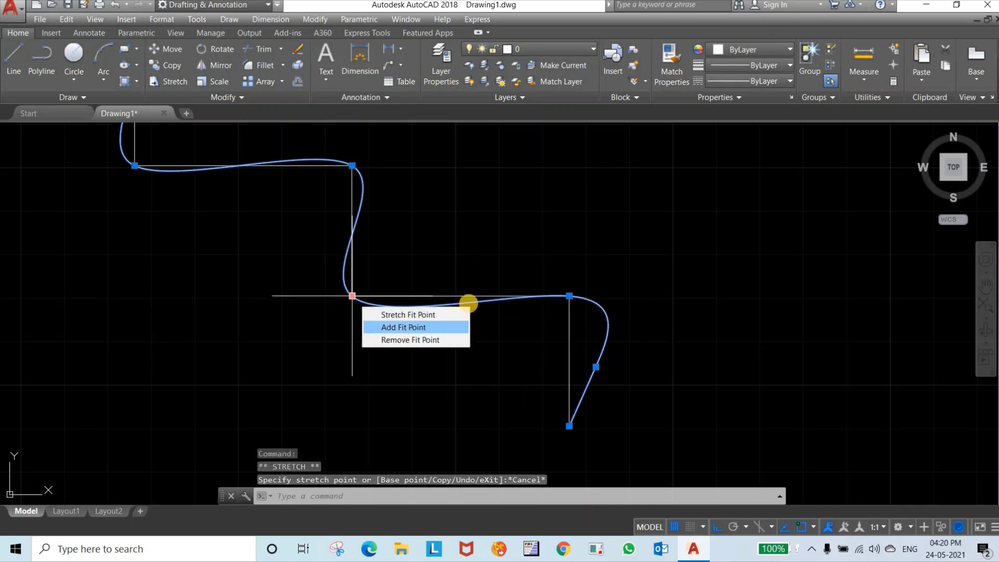
{"action": "left_click", "coordinate": [463, 327]}
{"action": "left_click", "coordinate": [471, 302]}
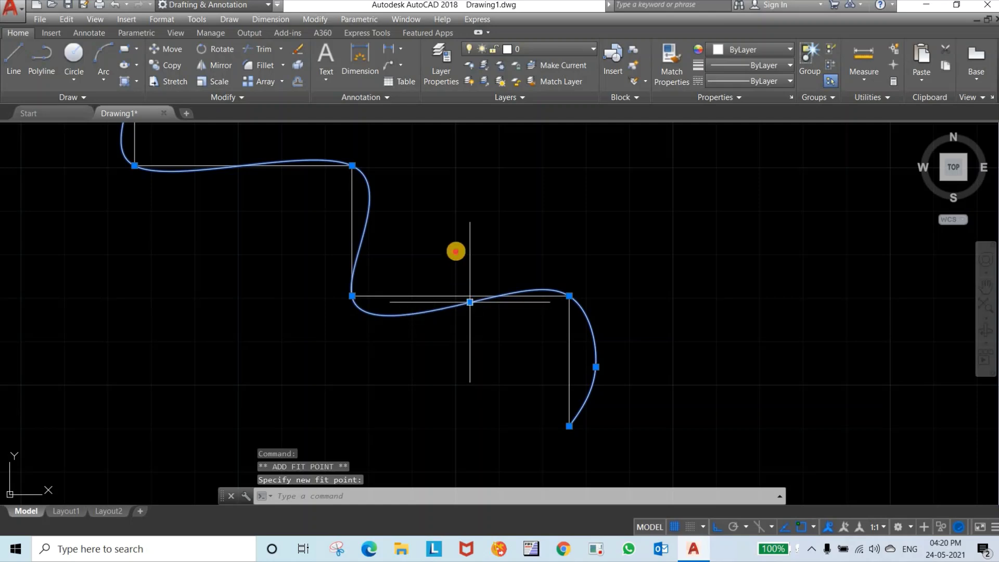
Stretch the lowest step's middle fit point slightly above the polyline, and the final descent's middle fit point to the left of the vertical edge
{"action": "left_click", "coordinate": [470, 301]}
{"action": "left_click", "coordinate": [455, 252]}
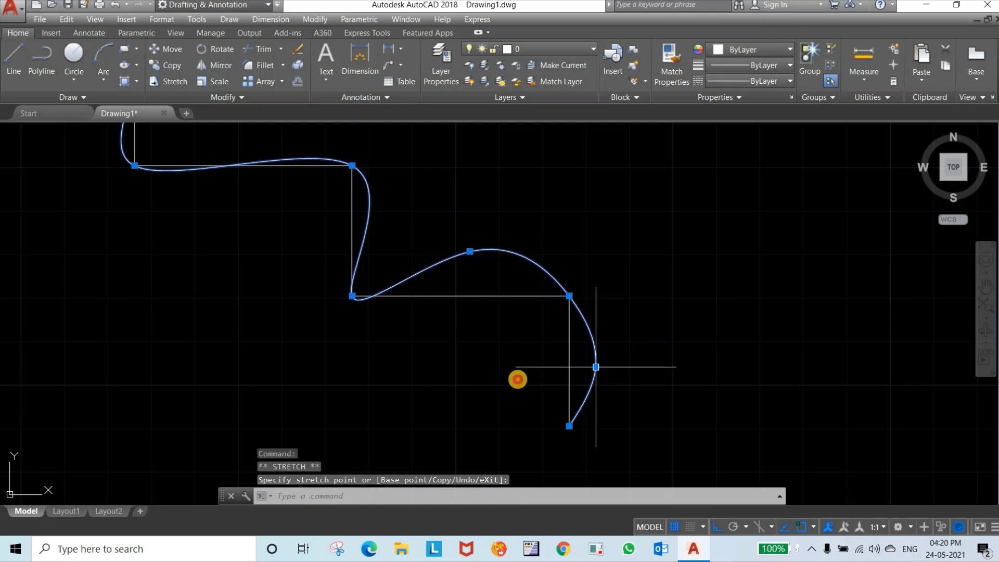
{"action": "left_click", "coordinate": [596, 367]}
{"action": "left_click", "coordinate": [519, 367]}
{"action": "left_click", "coordinate": [471, 252]}
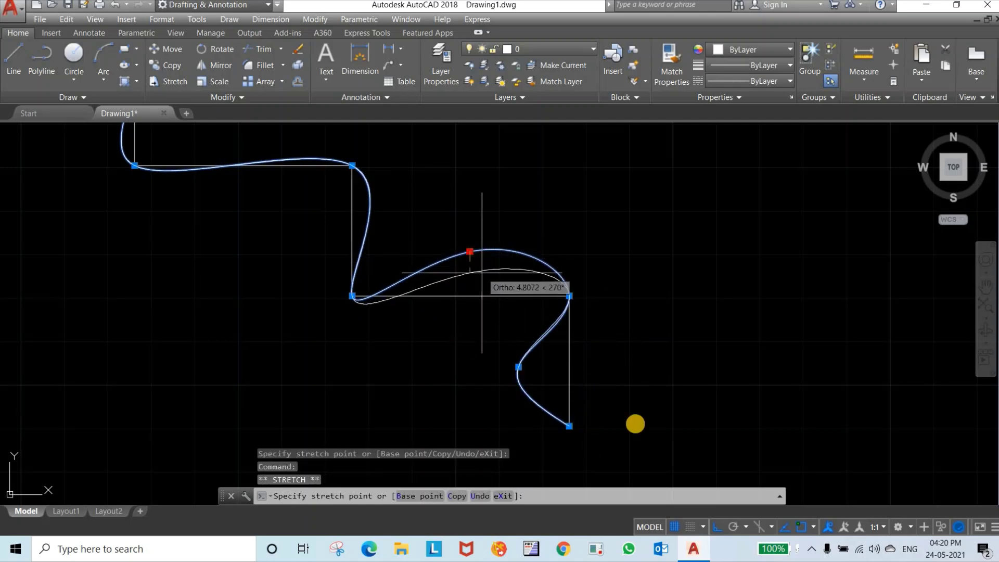
{"action": "left_click", "coordinate": [483, 272]}
Stretch the fit point at the staircase's first inner corner right to nearly mid-step, and up about halfway between the two treads
{"action": "middle_click_drag", "start_coordinate": [460, 335], "coordinate": [636, 423]}
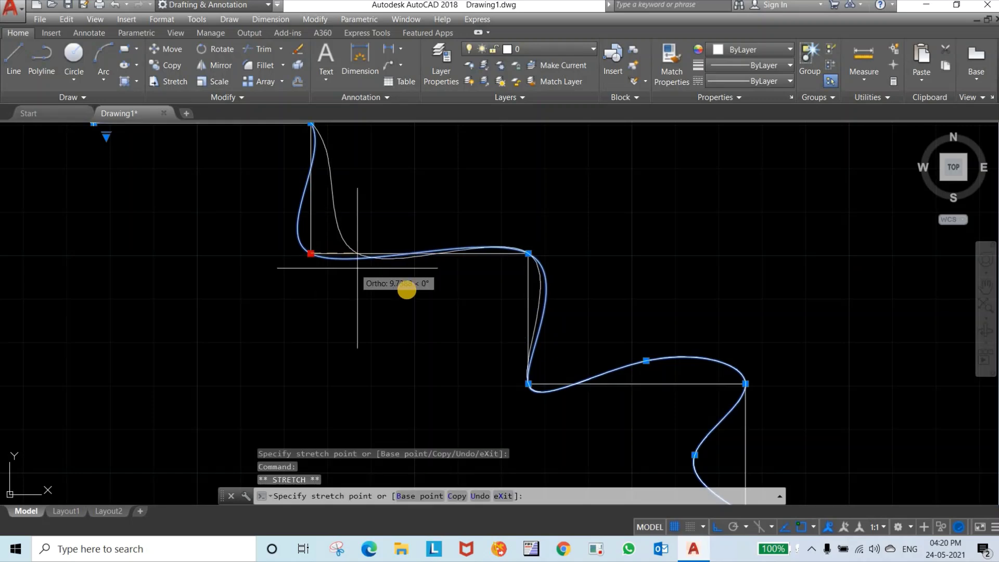
{"action": "left_click", "coordinate": [405, 273]}
{"action": "scroll", "coordinate": [404, 276], "scroll_direction": "down", "scroll_amount": 2}
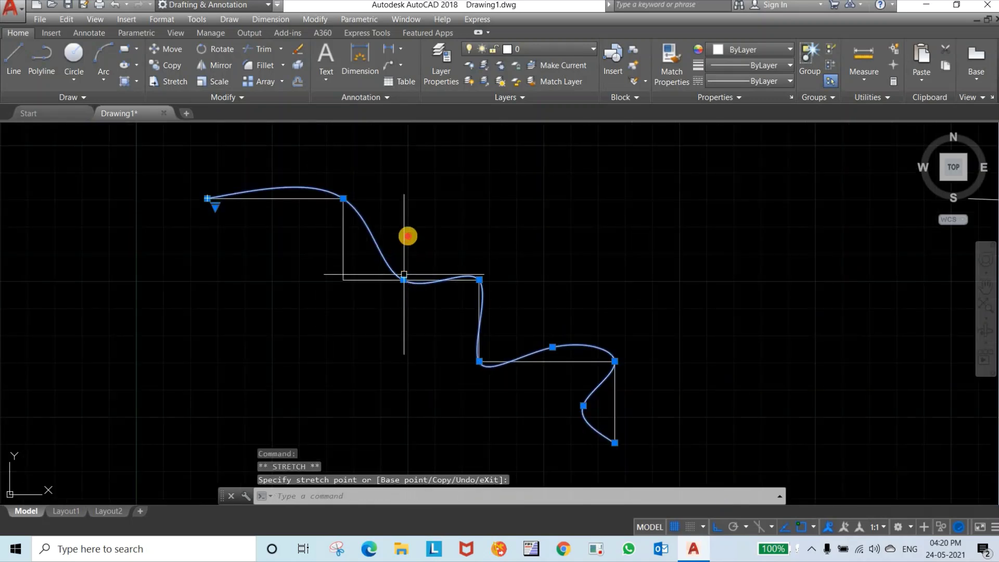
{"action": "left_click", "coordinate": [404, 235]}
{"action": "left_click", "coordinate": [614, 361]}
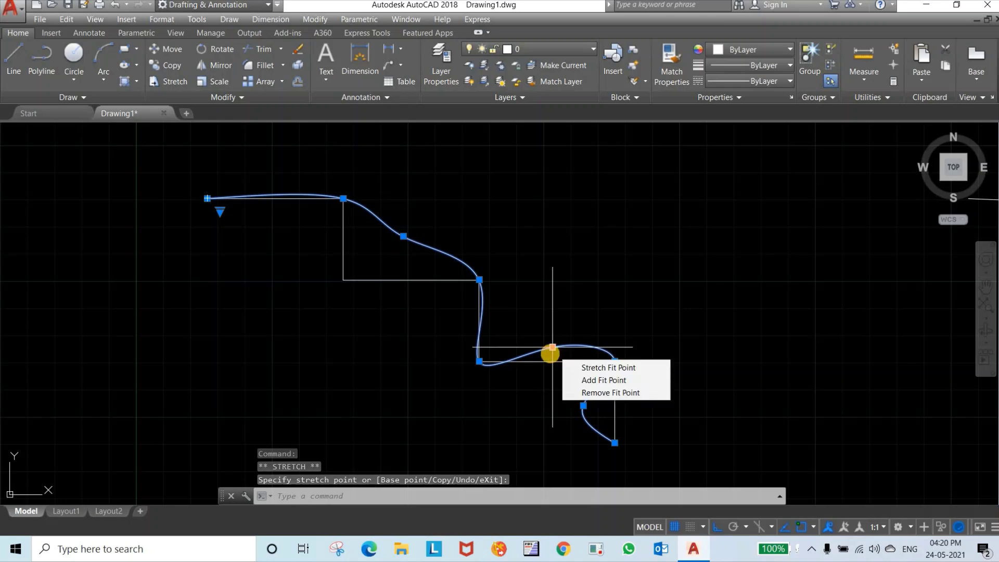
Add a fit point between the lowest step's raised fit point and its outer corner, and stretch it well above the polyline
{"action": "mouse_move", "coordinate": [553, 347]}
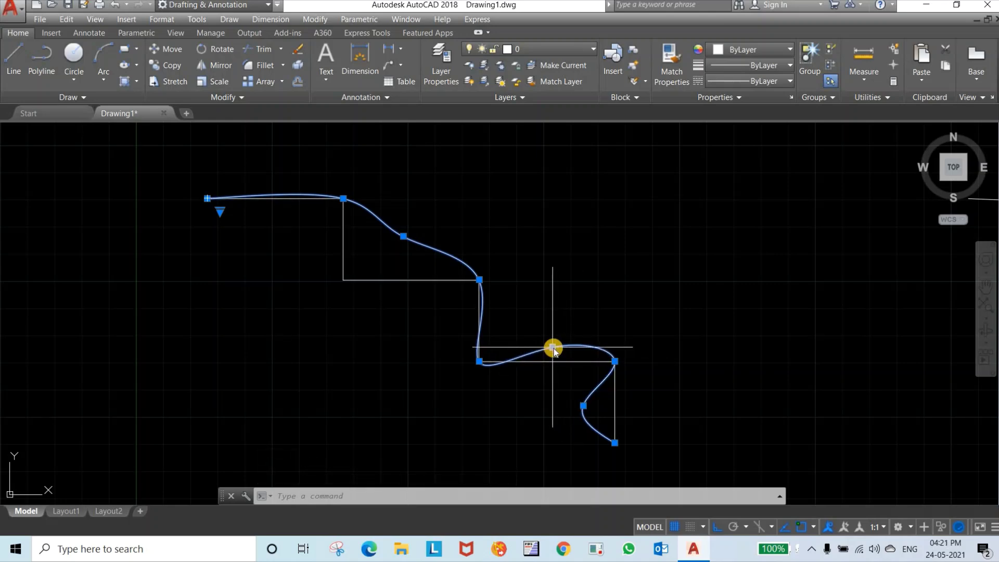
{"action": "left_click", "coordinate": [584, 380]}
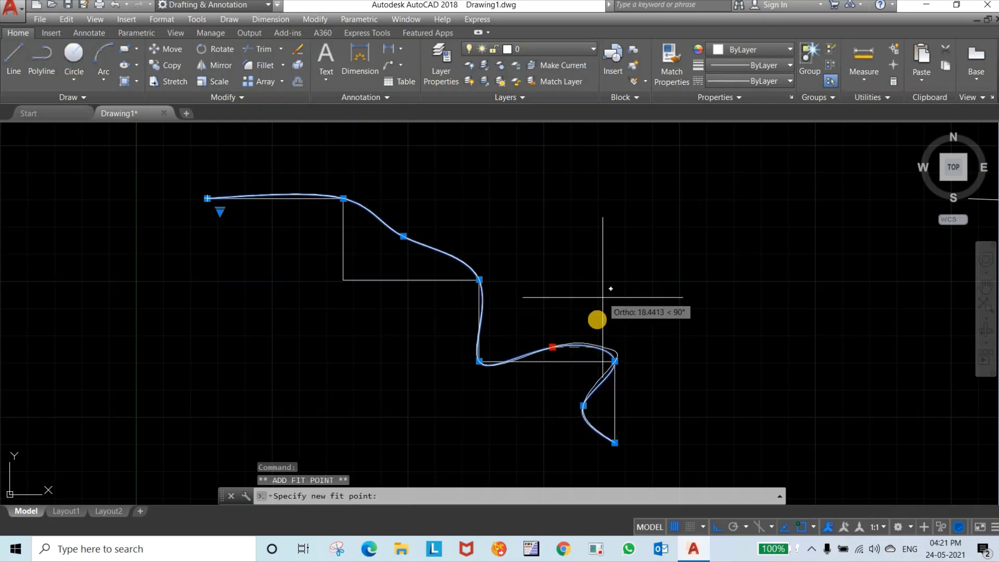
{"action": "left_click", "coordinate": [592, 347]}
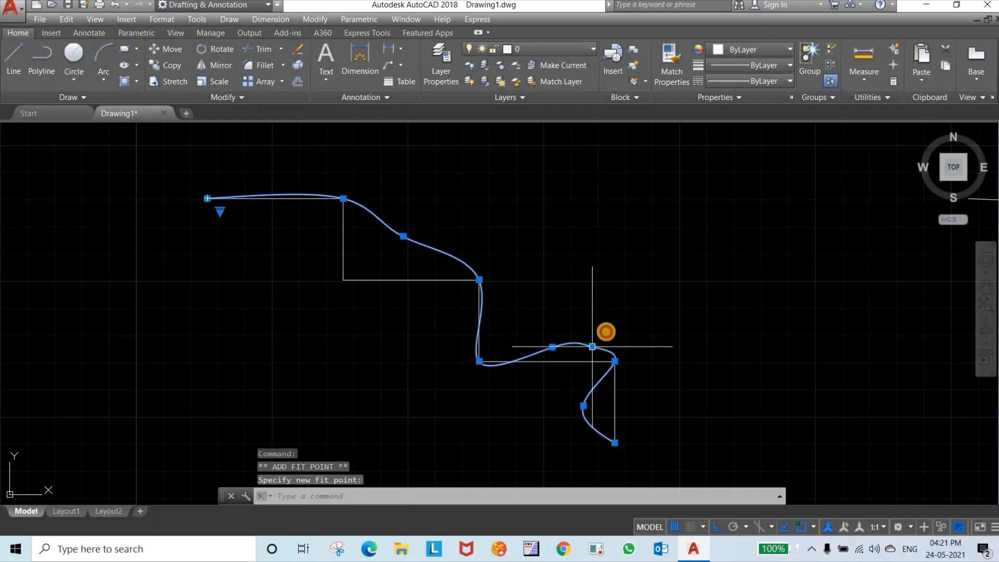
{"action": "left_click", "coordinate": [593, 346]}
{"action": "left_click", "coordinate": [600, 286]}
{"action": "key", "text": "Escape"}
{"action": "scroll", "coordinate": [473, 357], "scroll_direction": "down", "scroll_amount": 4}
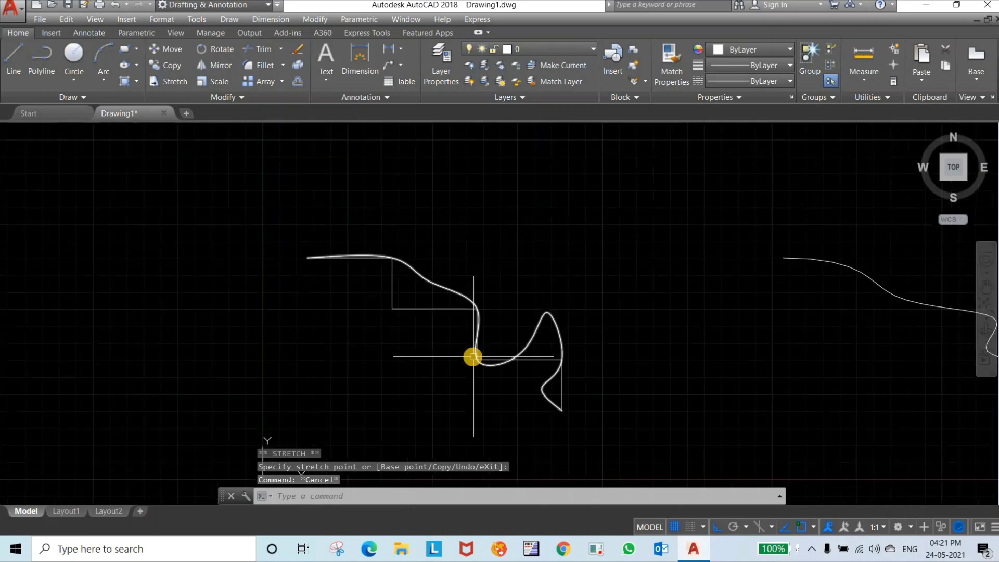
Compare the edited splines in the upper row with the staircase splines and polylines in the two rows below
{"action": "scroll", "coordinate": [473, 356], "scroll_direction": "down", "scroll_amount": 2}
{"action": "middle_click_drag", "start_coordinate": [699, 427], "coordinate": [467, 297]}
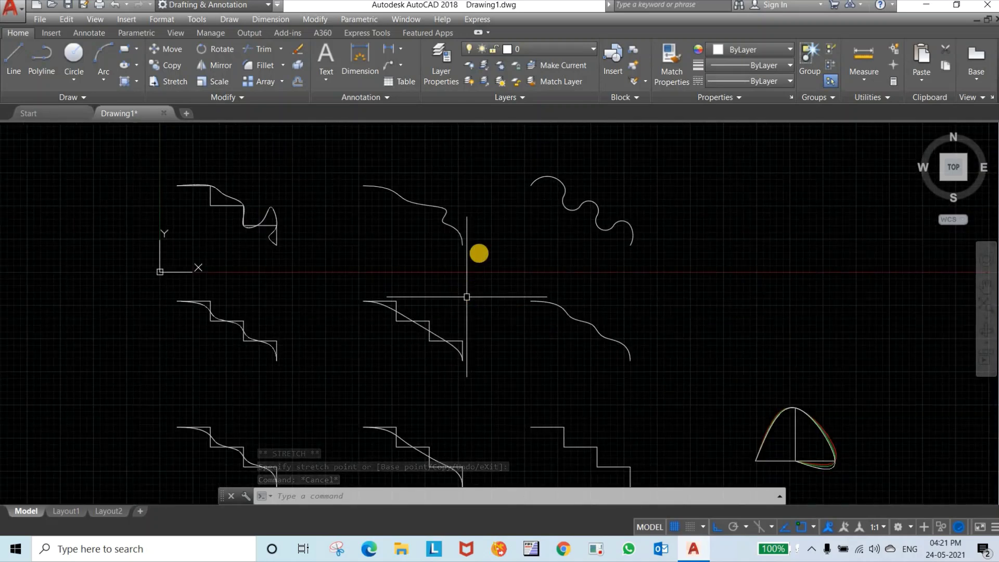
{"action": "scroll", "coordinate": [480, 253], "scroll_direction": "down", "scroll_amount": 2}
{"action": "scroll", "coordinate": [479, 253], "scroll_direction": "down", "scroll_amount": 2}
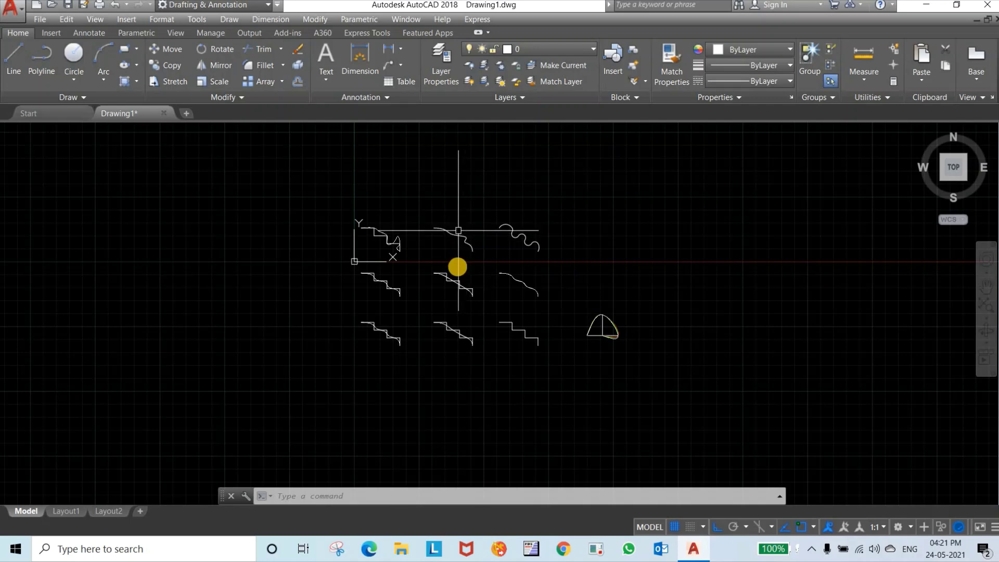
{"action": "scroll", "coordinate": [458, 265], "scroll_direction": "up", "scroll_amount": 2}
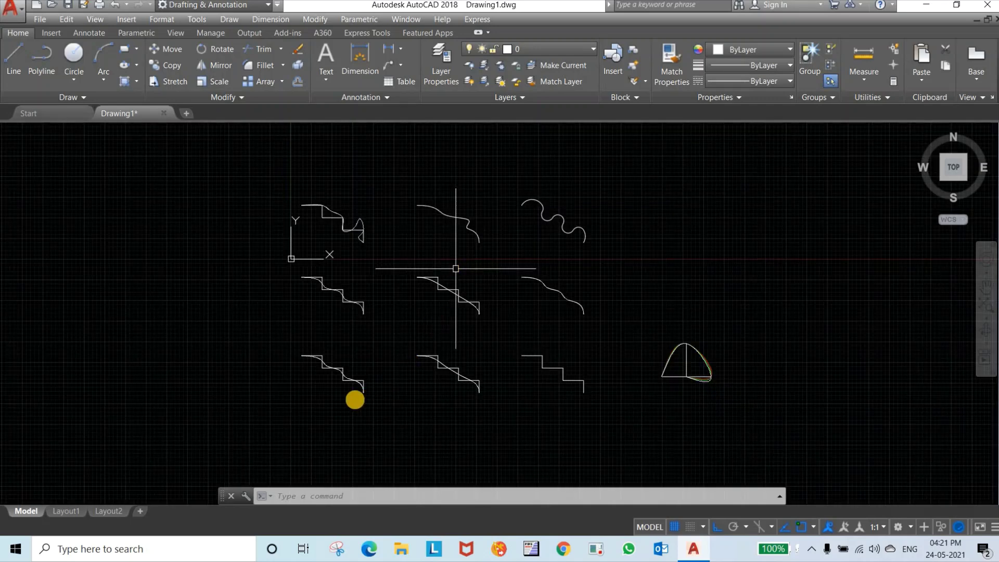
{"action": "scroll", "coordinate": [295, 376], "scroll_direction": "up", "scroll_amount": 4}
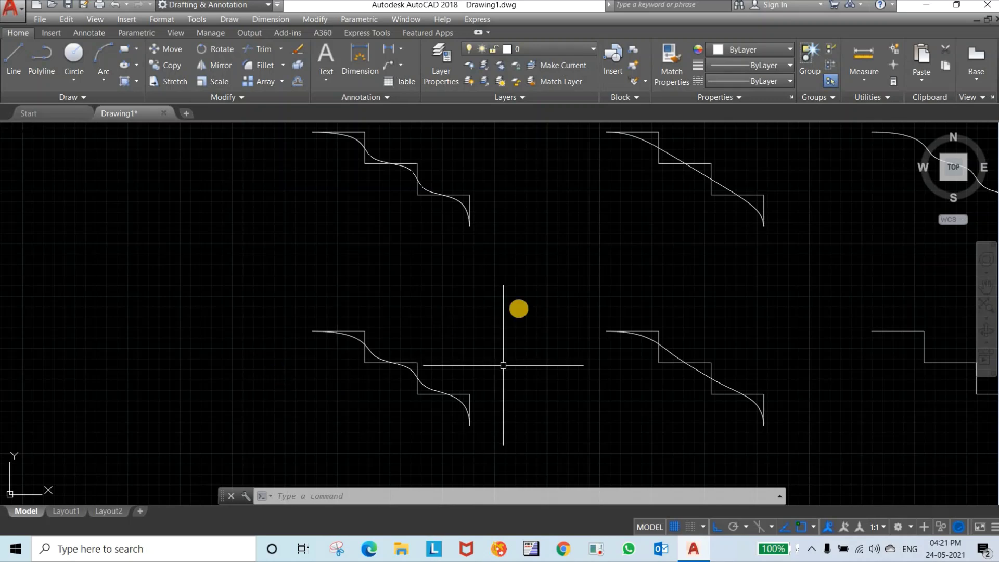
{"action": "middle_click_drag", "start_coordinate": [698, 290], "coordinate": [532, 302]}
{"action": "scroll", "coordinate": [531, 302], "scroll_direction": "down", "scroll_amount": 2}
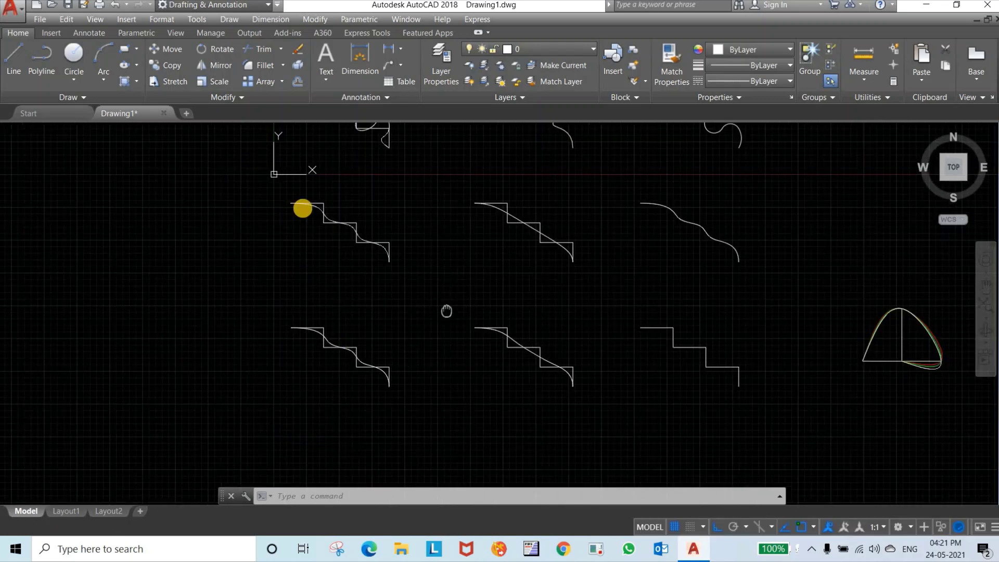
{"action": "middle_click_drag", "start_coordinate": [446, 308], "coordinate": [424, 354]}
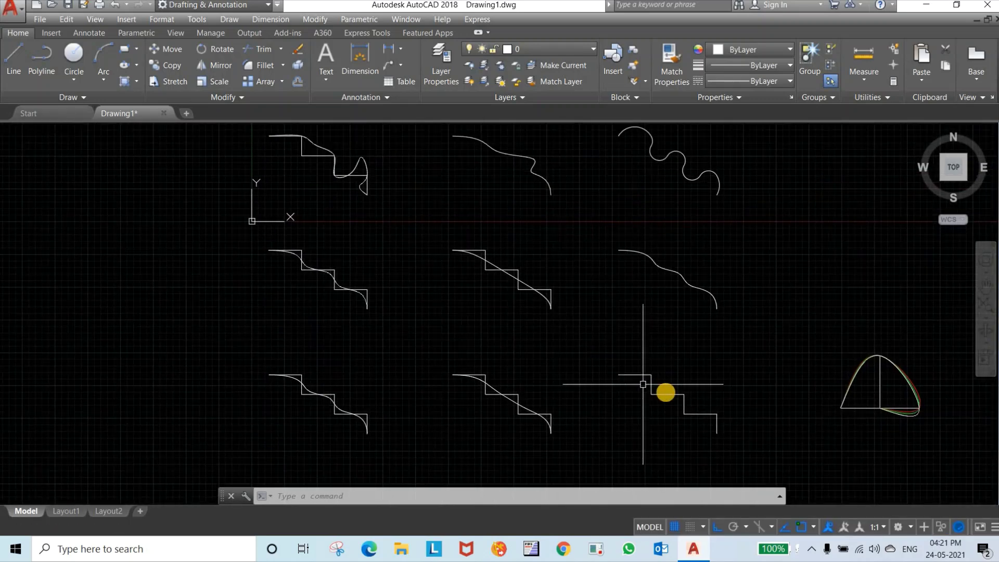
Apply Curve Fit to the plain staircase polyline at the right end of the bottom row
{"action": "left_click", "coordinate": [666, 394]}
{"action": "mouse_move", "coordinate": [668, 394]}
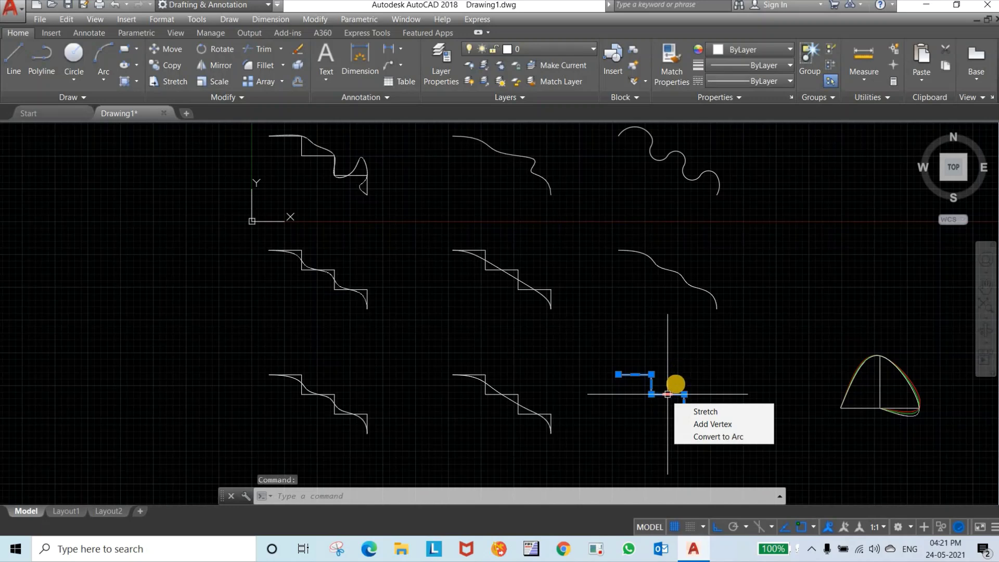
{"action": "right_click", "coordinate": [677, 382]}
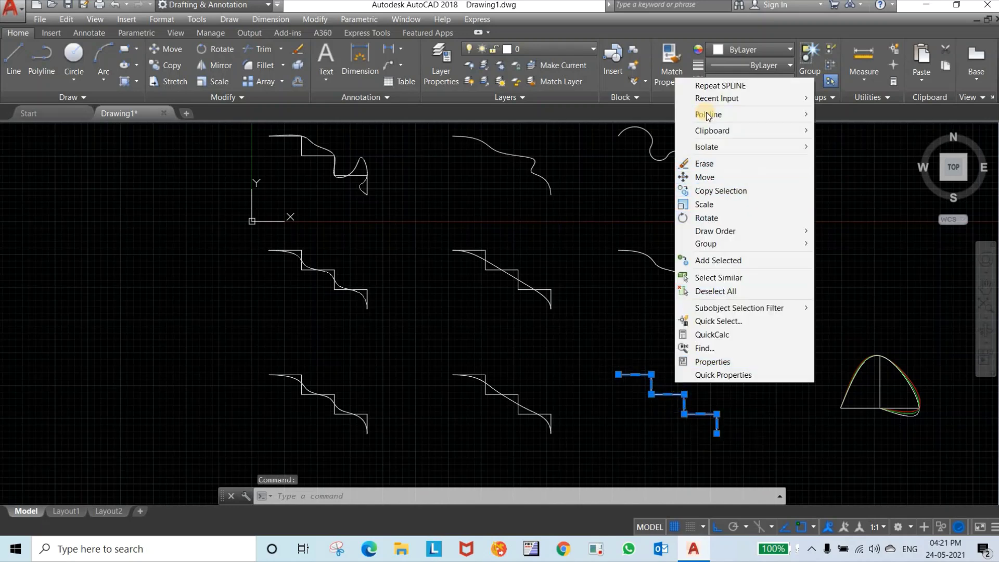
{"action": "mouse_move", "coordinate": [811, 114]}
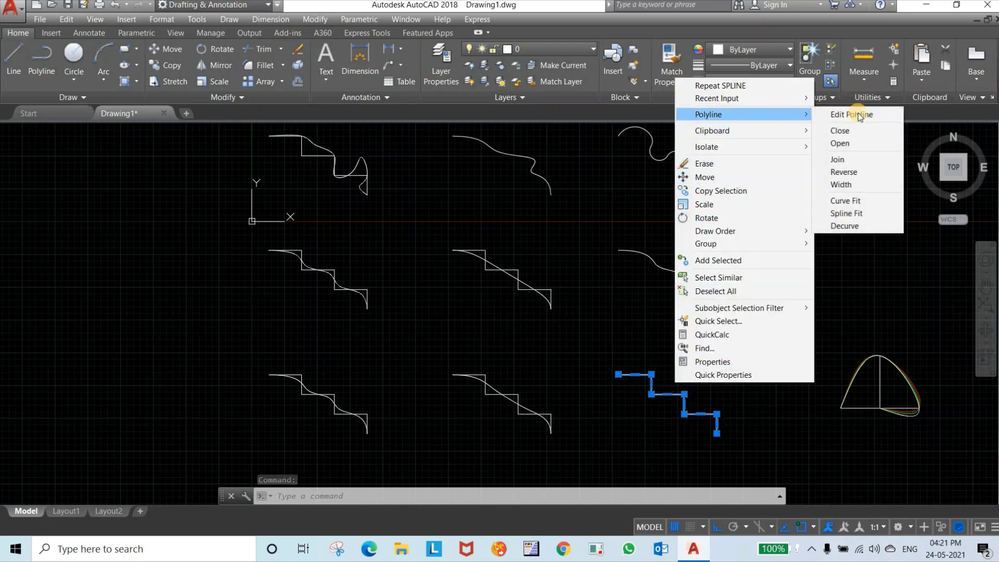
{"action": "left_click", "coordinate": [859, 201]}
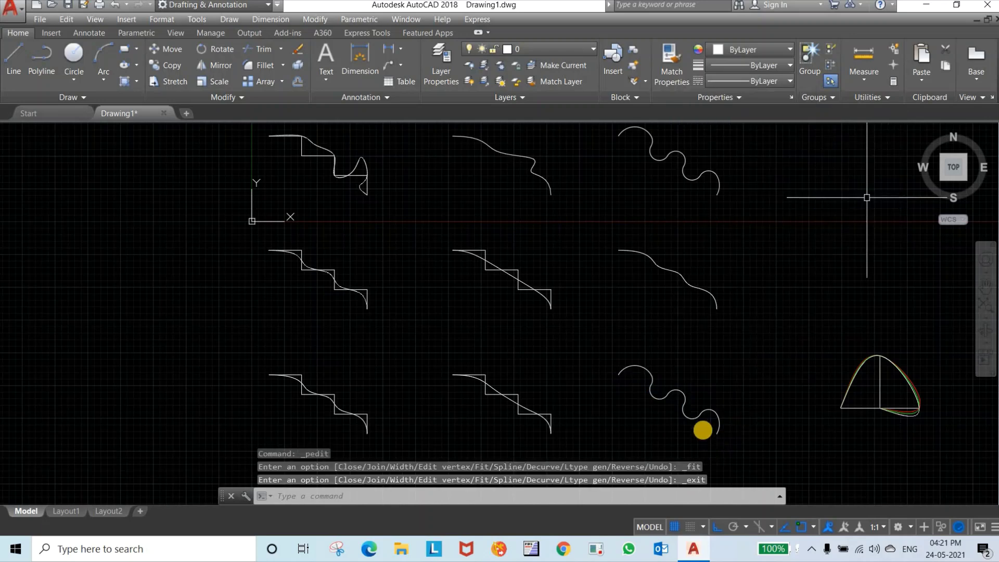
{"action": "scroll", "coordinate": [704, 429], "scroll_direction": "up", "scroll_amount": 2}
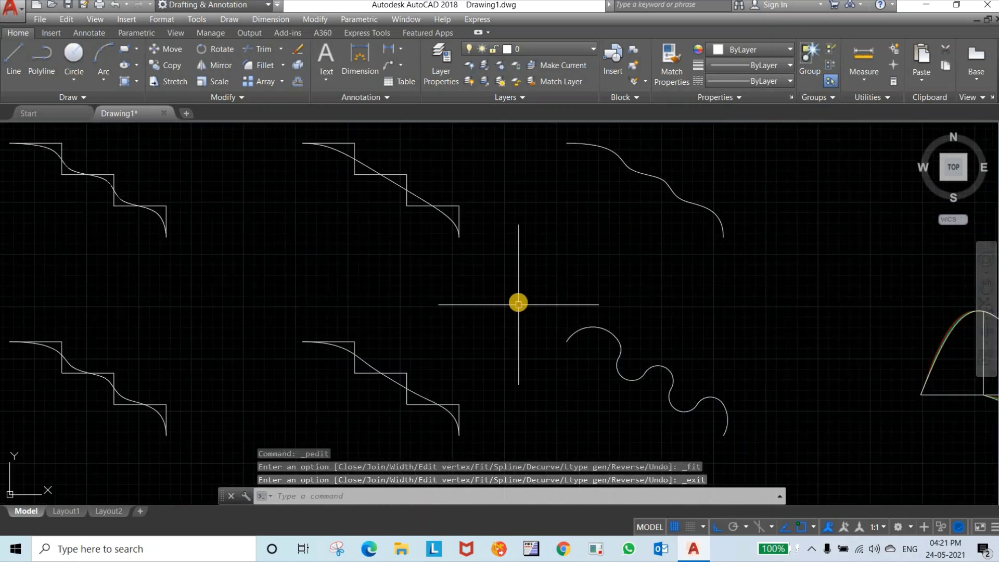
{"action": "scroll", "coordinate": [521, 302], "scroll_direction": "down", "scroll_amount": 2}
{"action": "middle_click", "coordinate": [528, 287]}
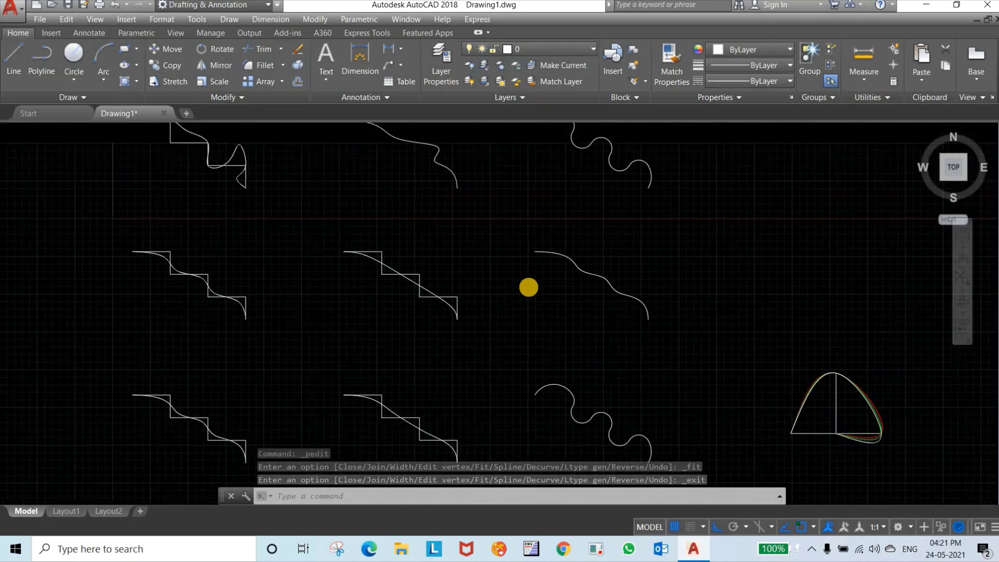